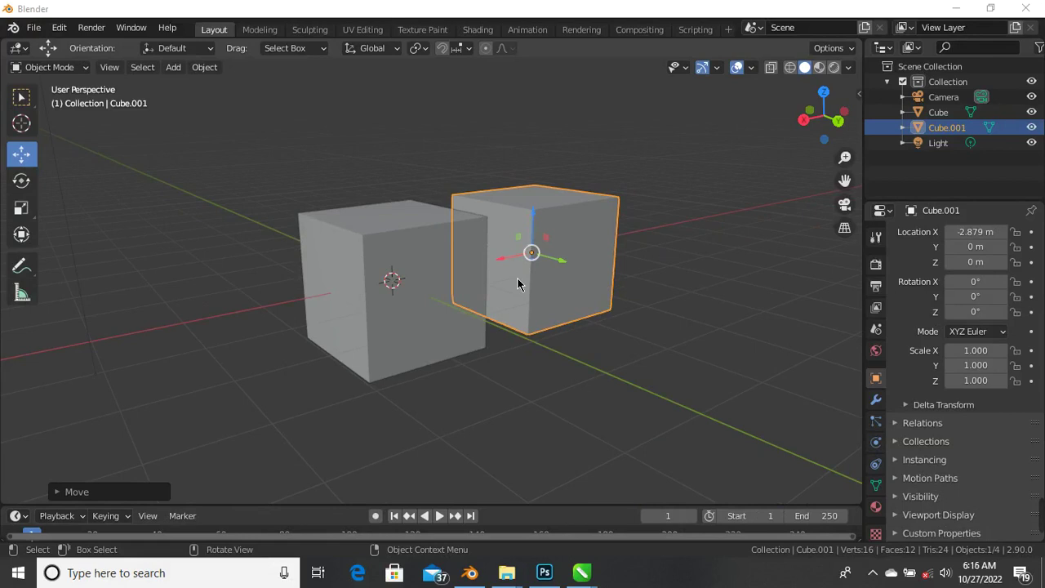
Examine the two cubes up close, from farther away and from a rotated viewing angle.
scroll(553, 264, up, 3)
scroll(556, 268, down, 4)
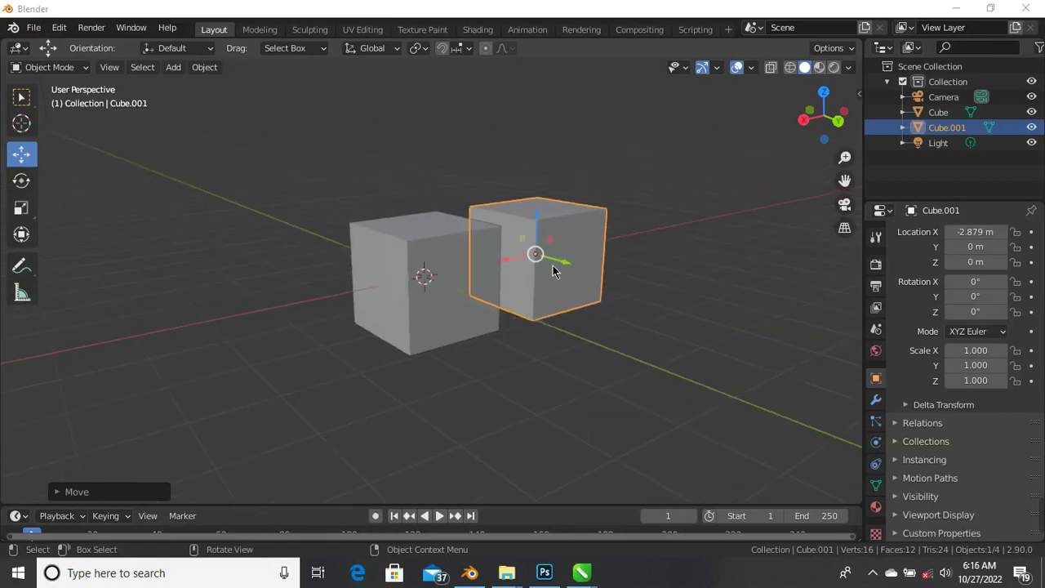
middle_drag(555, 269, 498, 264)
scroll(523, 273, up, 3)
scroll(516, 279, down, 3)
scroll(455, 278, up, 4)
scroll(451, 282, down, 3)
scroll(523, 240, up, 4)
scroll(506, 268, down, 4)
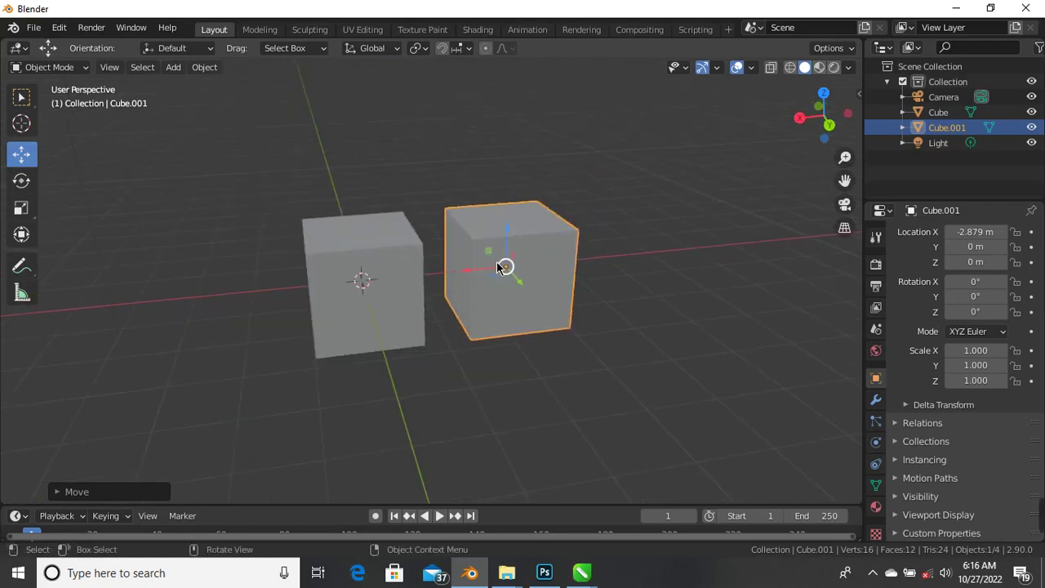
Select both cubes together and delete them from the scene.
scroll(509, 264, up, 2)
click(378, 239)
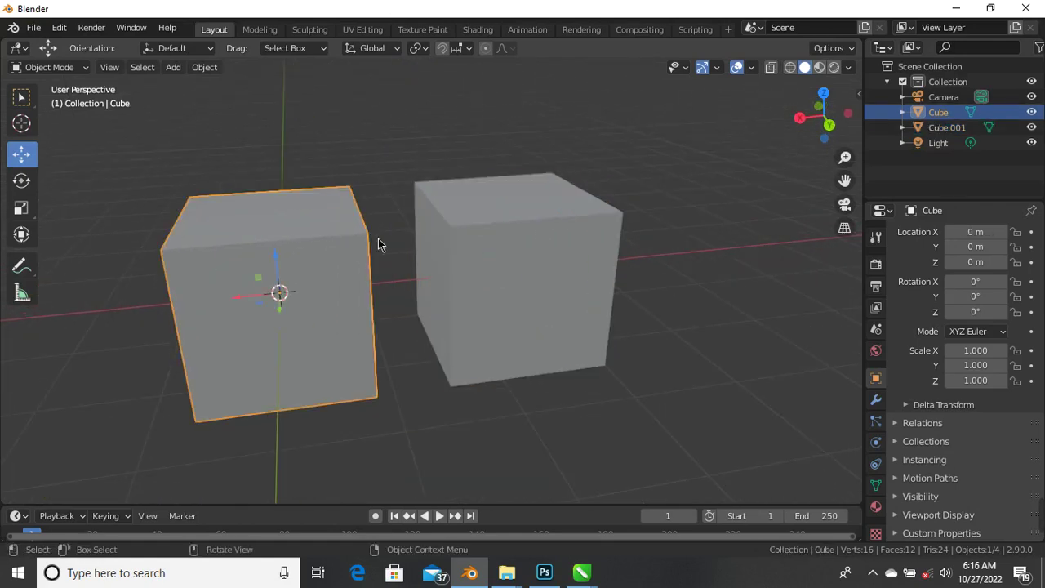
shift+click(538, 236)
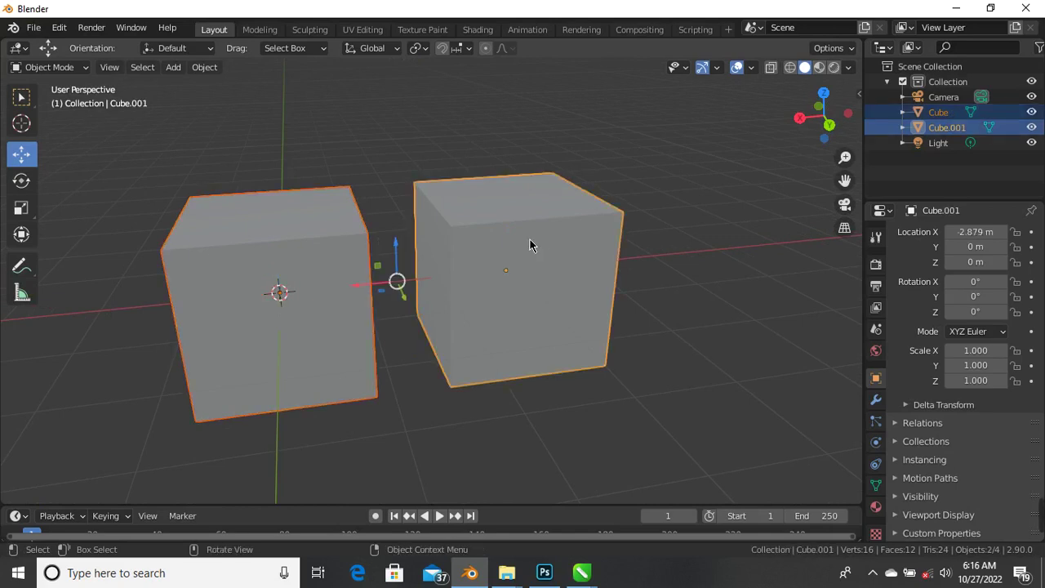
key(Delete)
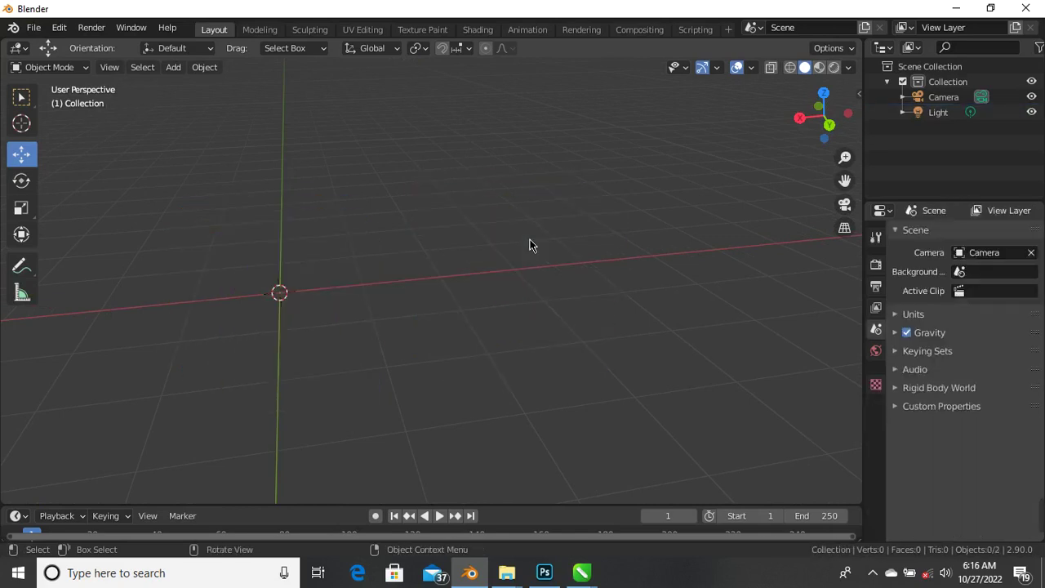
Add a cylinder mesh at the scene origin and deselect it.
middle_drag(414, 240, 406, 245)
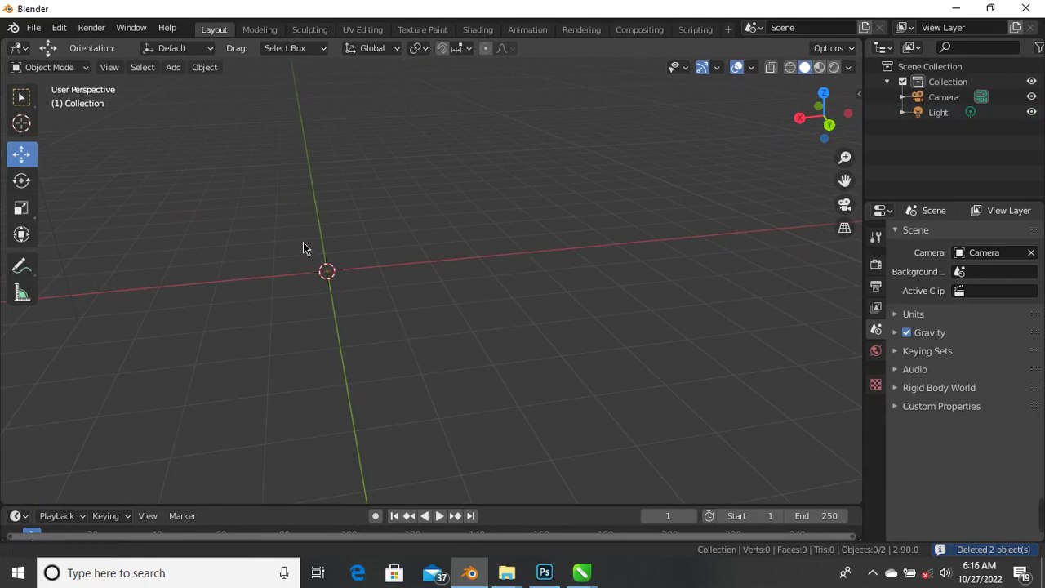
middle_drag(303, 243, 387, 306)
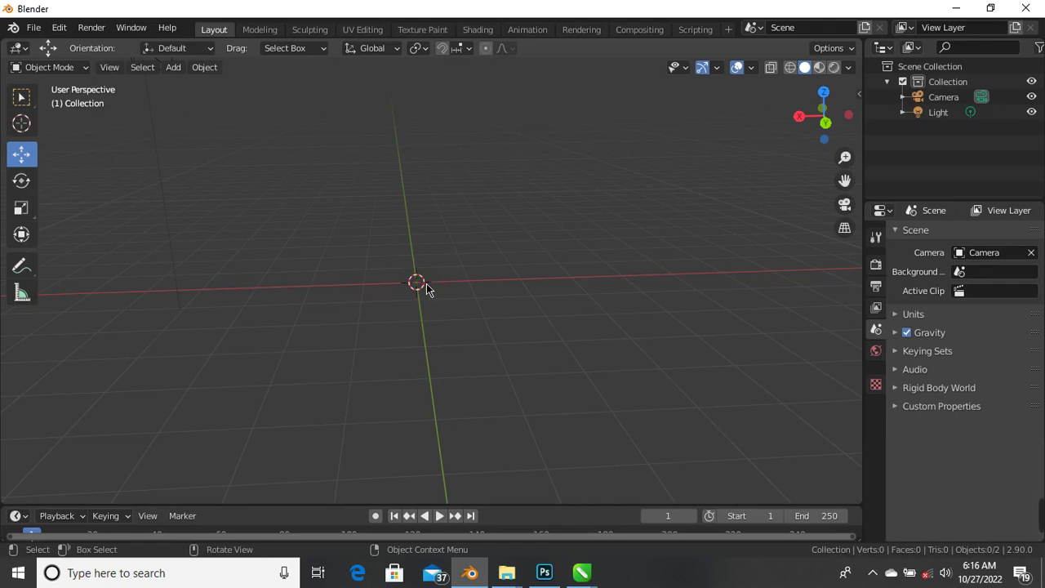
mouse_move(430, 287)
middle_down()
mouse_move(433, 294)
mouse_move(388, 299)
mouse_move(416, 291)
middle_up()
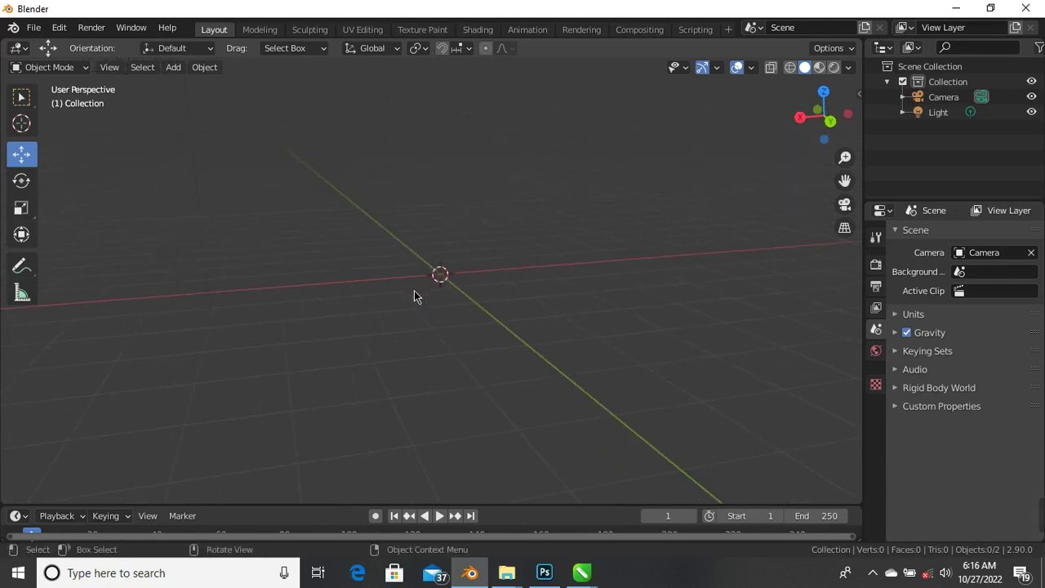
key(shift+a)
click(172, 70)
mouse_move(194, 82)
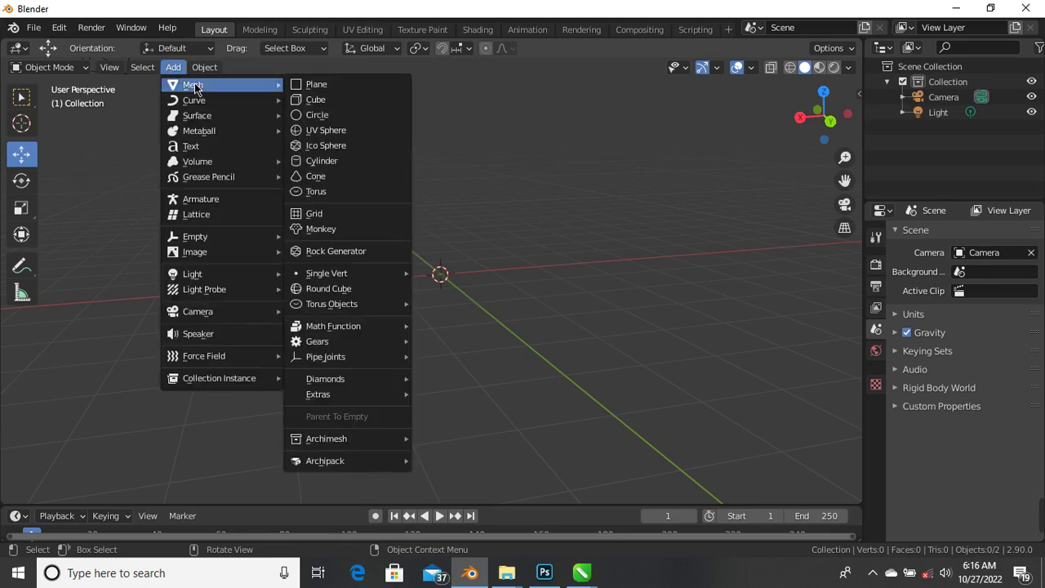
click(332, 162)
scroll(408, 241, up, 7)
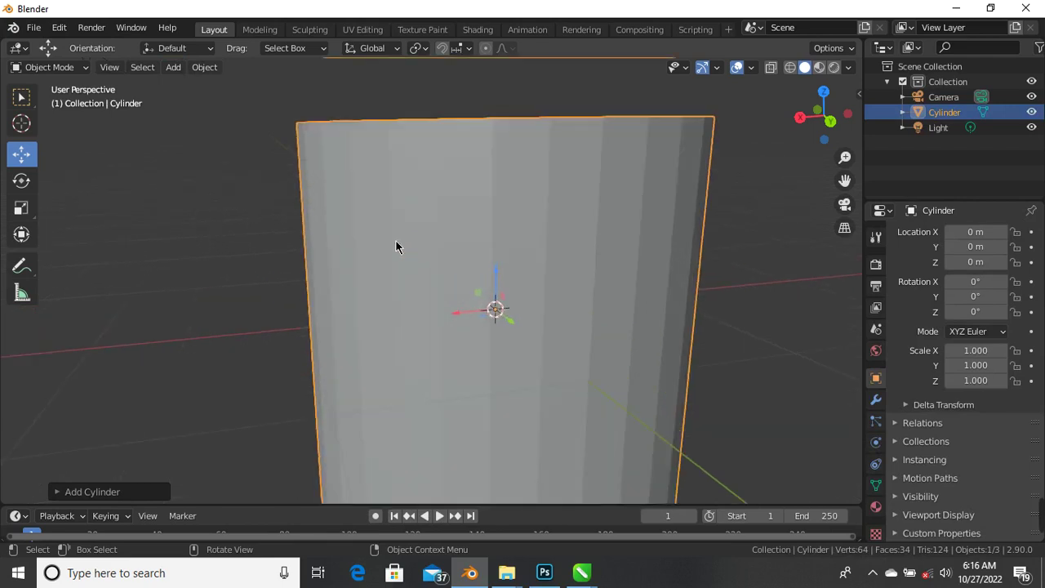
scroll(441, 273, down, 7)
middle_drag(479, 270, 590, 280)
click(490, 277)
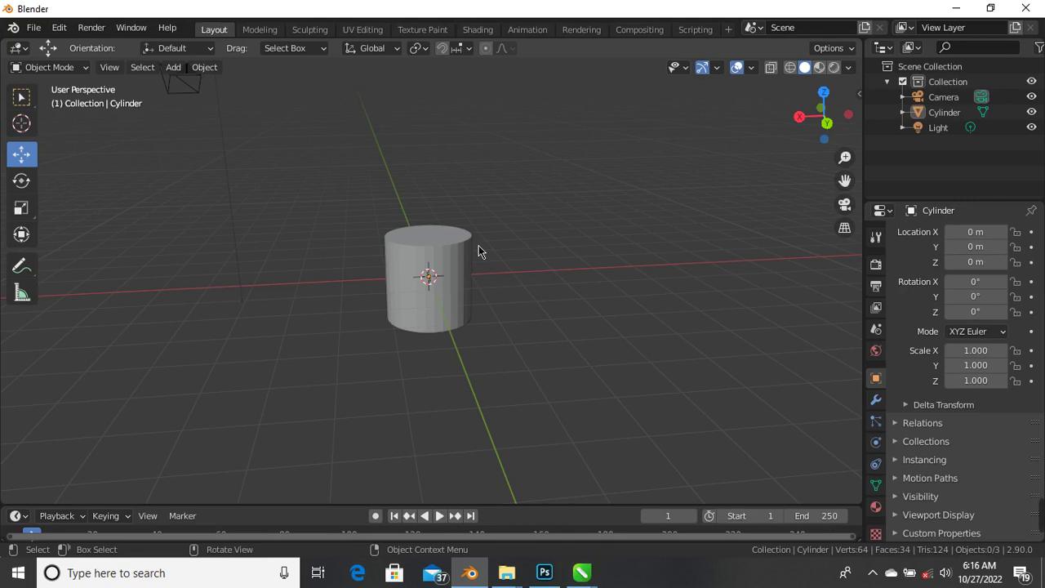
View the cylinder in front orthographic view and in right orthographic view, centred in the viewport.
key(KP_1)
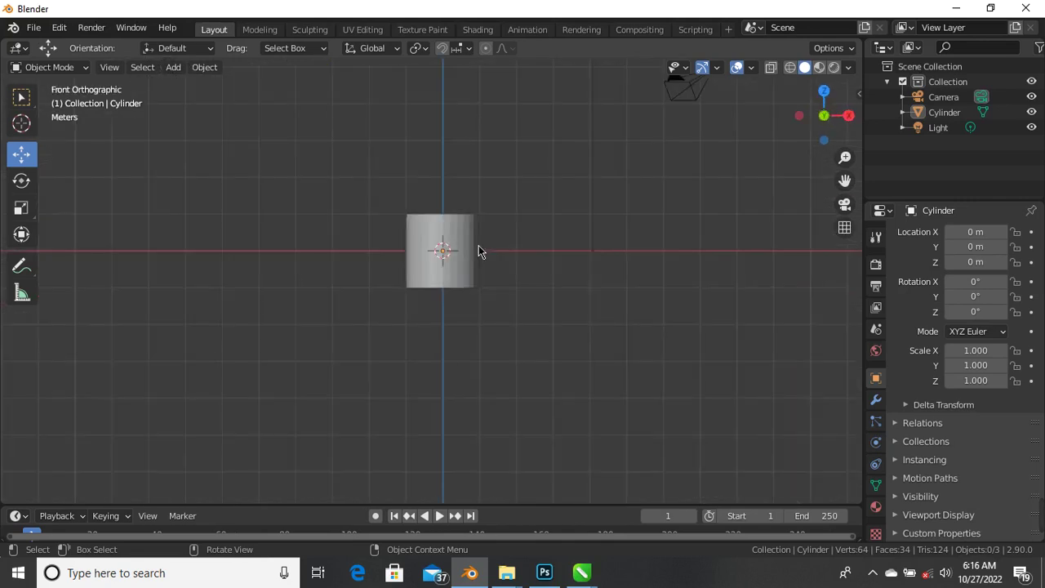
scroll(477, 210, up, 4)
scroll(382, 280, up, 3)
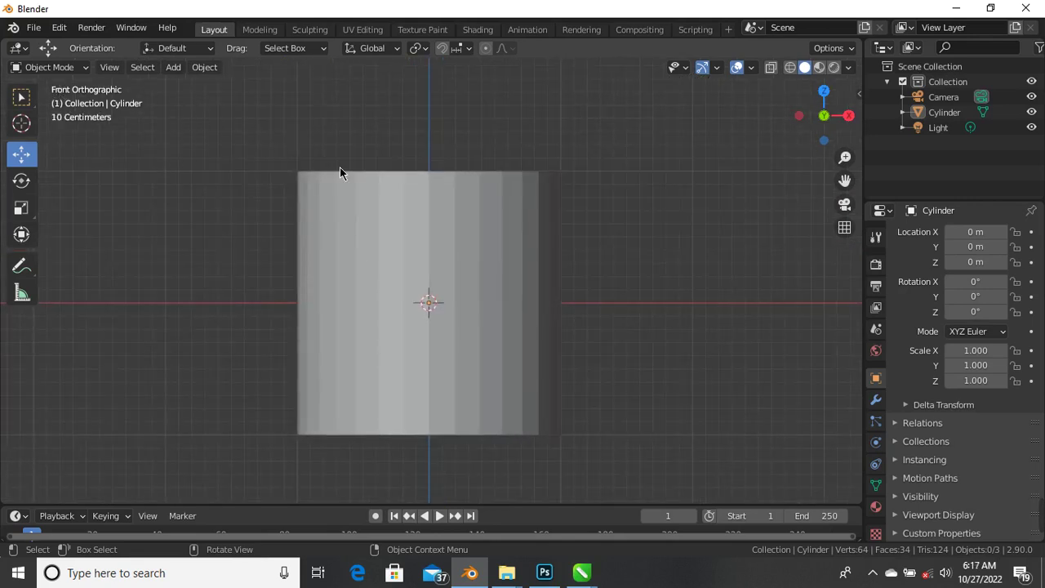
scroll(344, 176, down, 1)
key(KP_3)
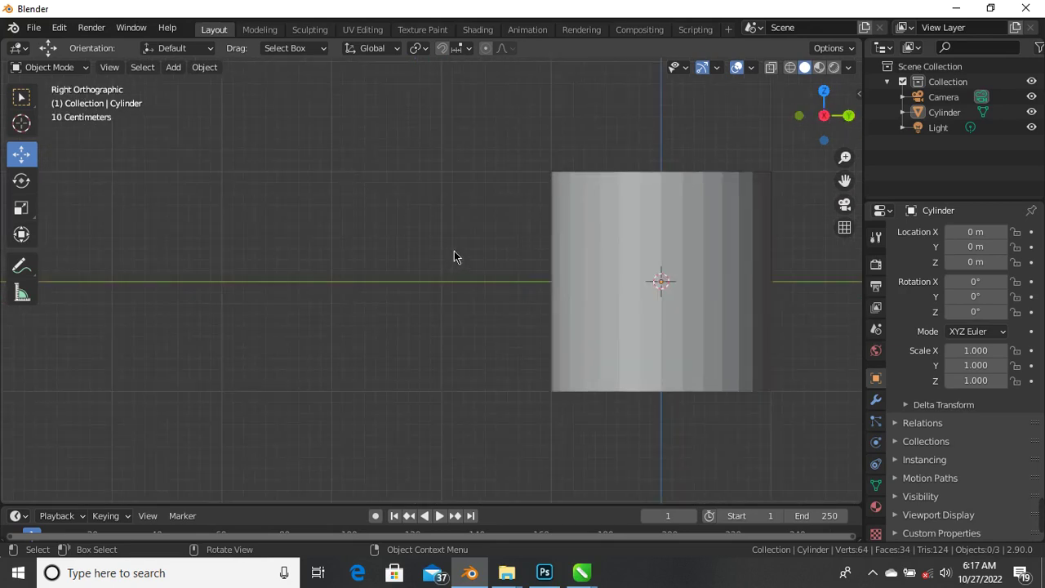
shift+middle_drag(455, 251, 223, 266)
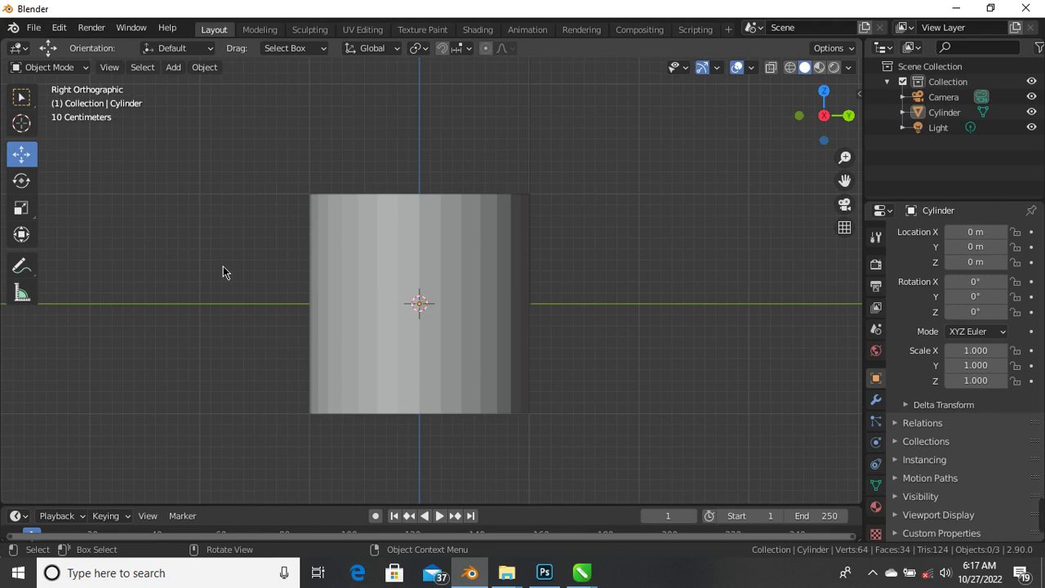
View the cylinder in top orthographic view, followed by the opposite right and left orthographic views.
key(KP_8)
key(KP_7)
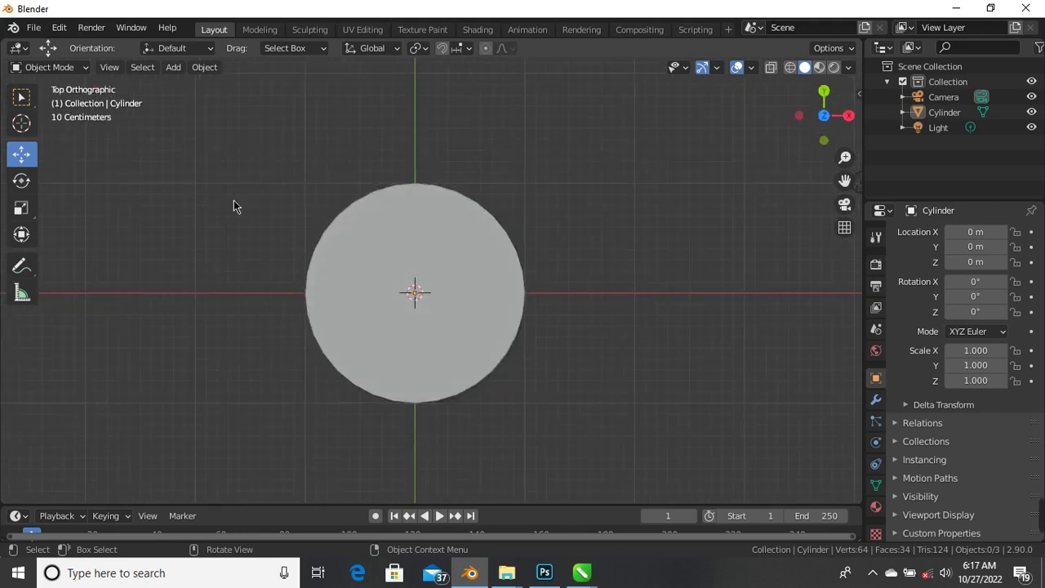
scroll(413, 378, up, 3)
scroll(409, 325, down, 3)
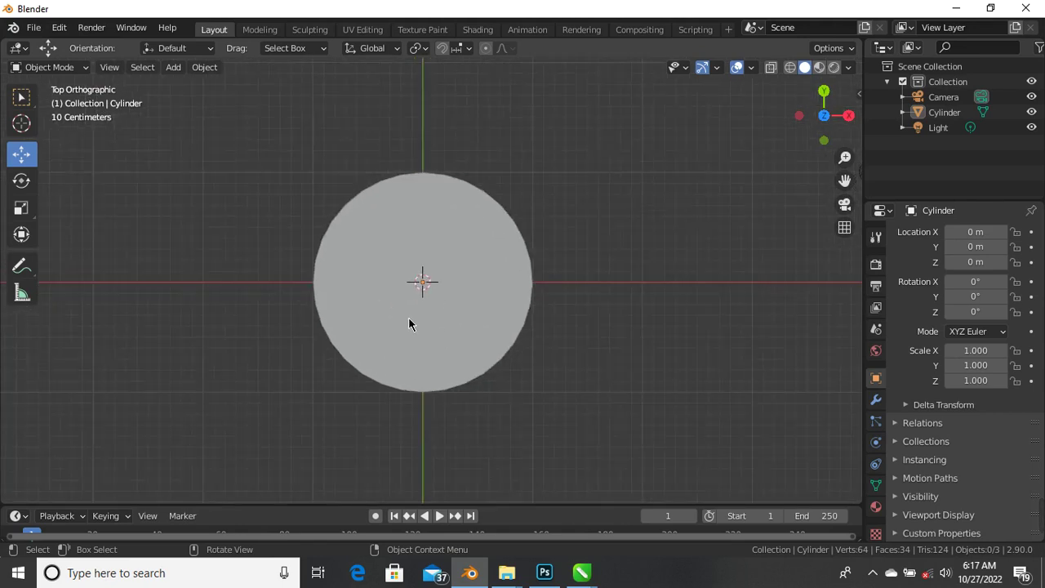
key(KP_3)
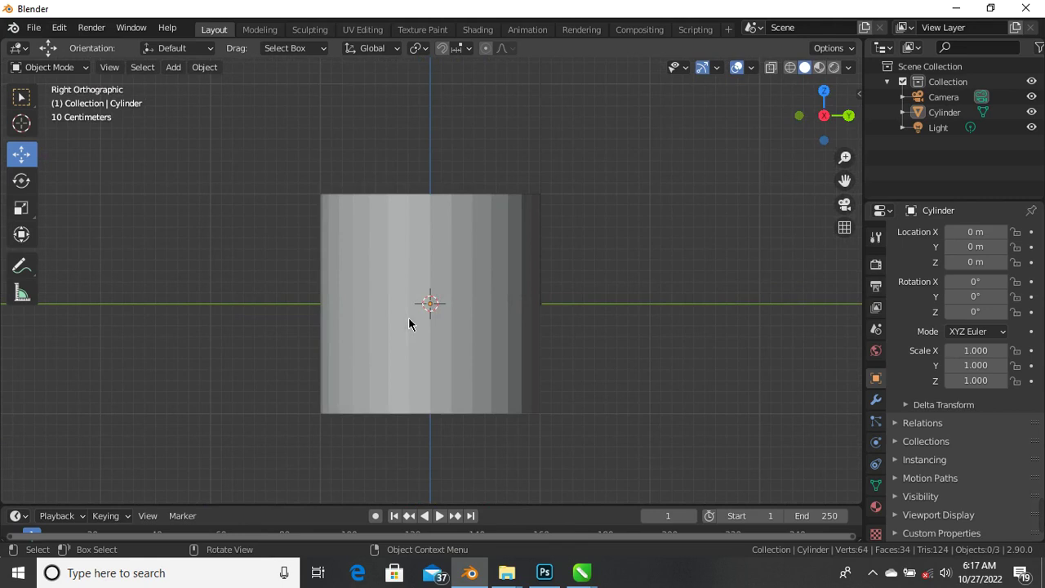
key(ctrl)
key(ctrl+KP_3)
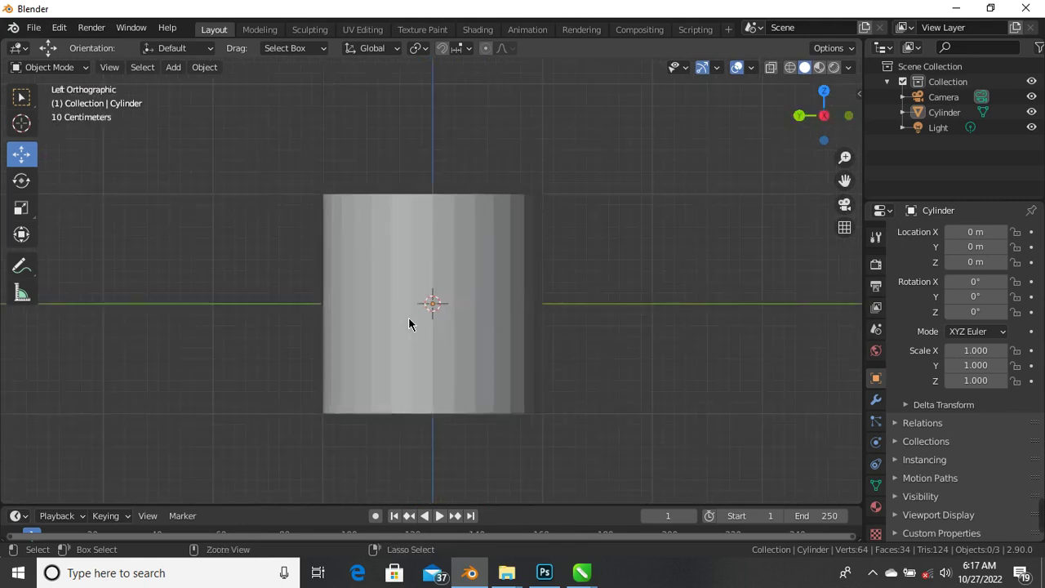
scroll(418, 326, up, 2)
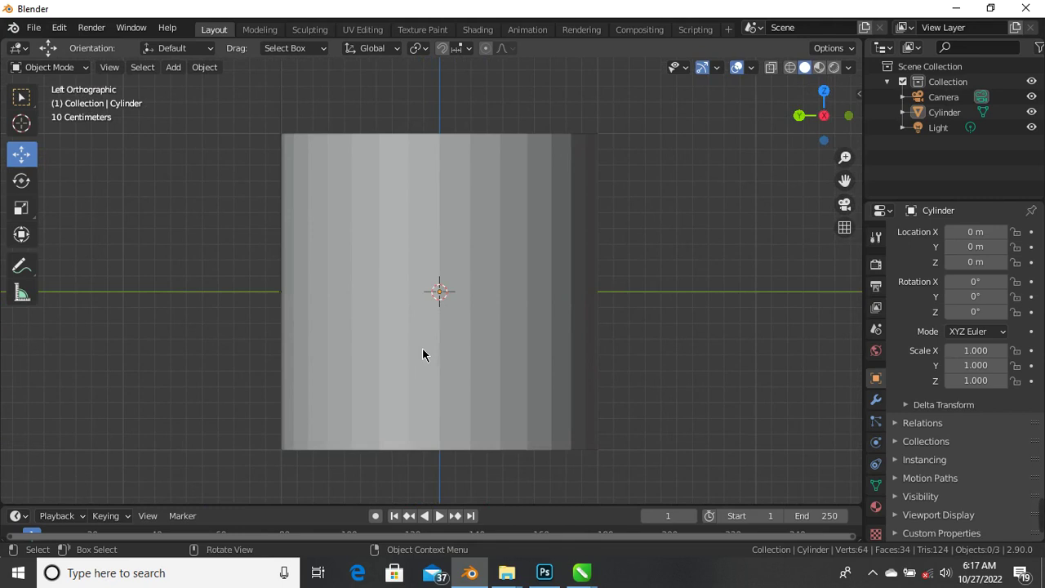
Look at the cylinder in the front, back, top and bottom orthographic views in turn.
key(KP_1)
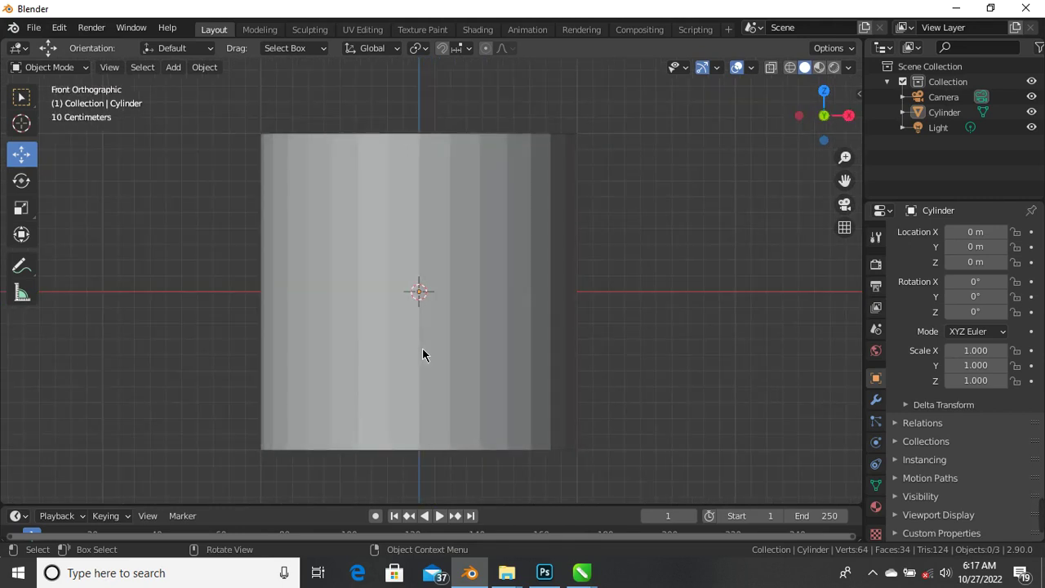
key(ctrl)
key(ctrl+KP_1)
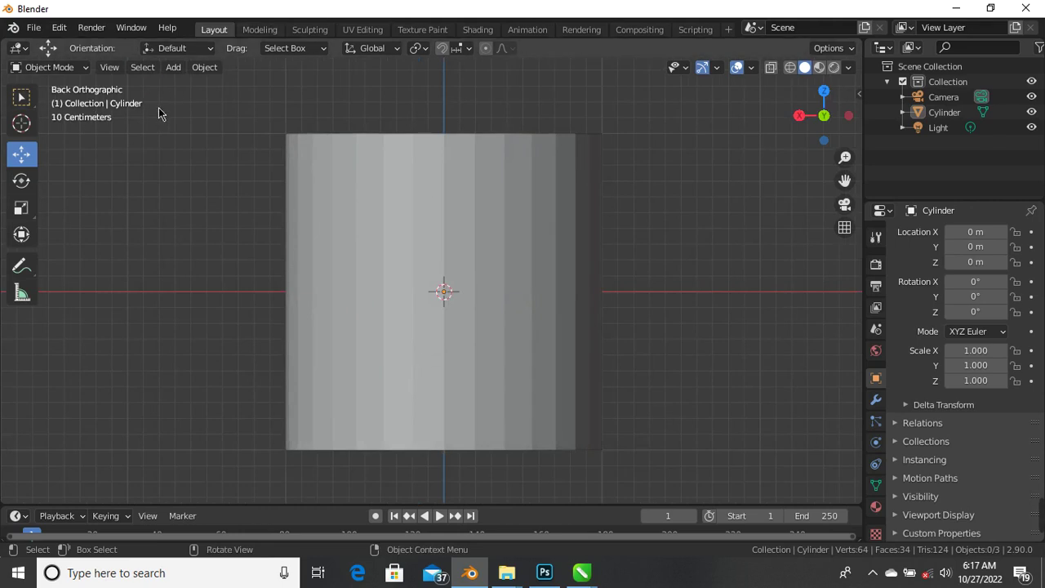
key(KP_7)
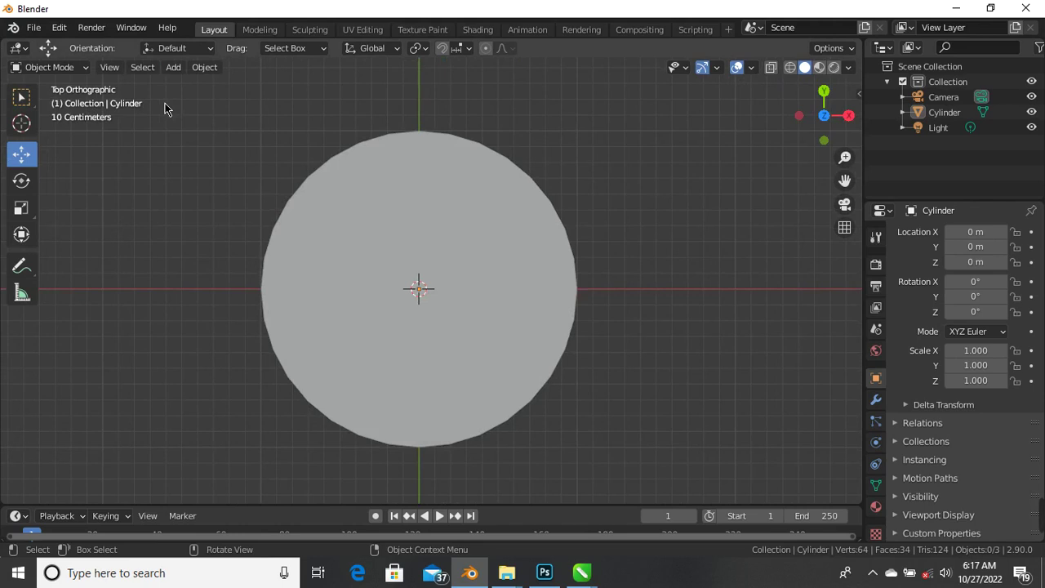
key(ctrl+KP_7)
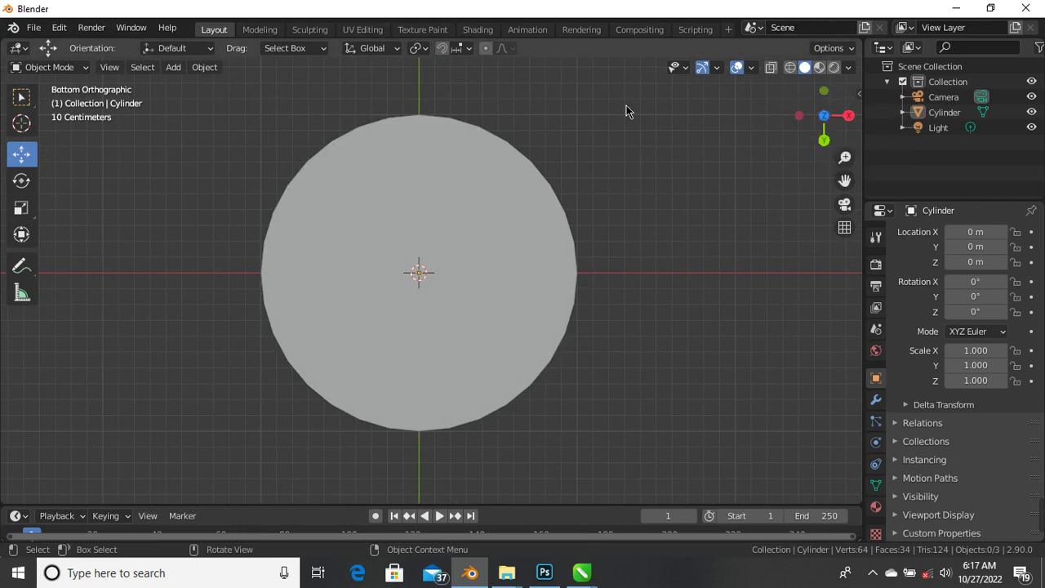
Use the navigation gizmo to cycle through the left, back, right and top orthographic views, ending on the back view.
click(801, 116)
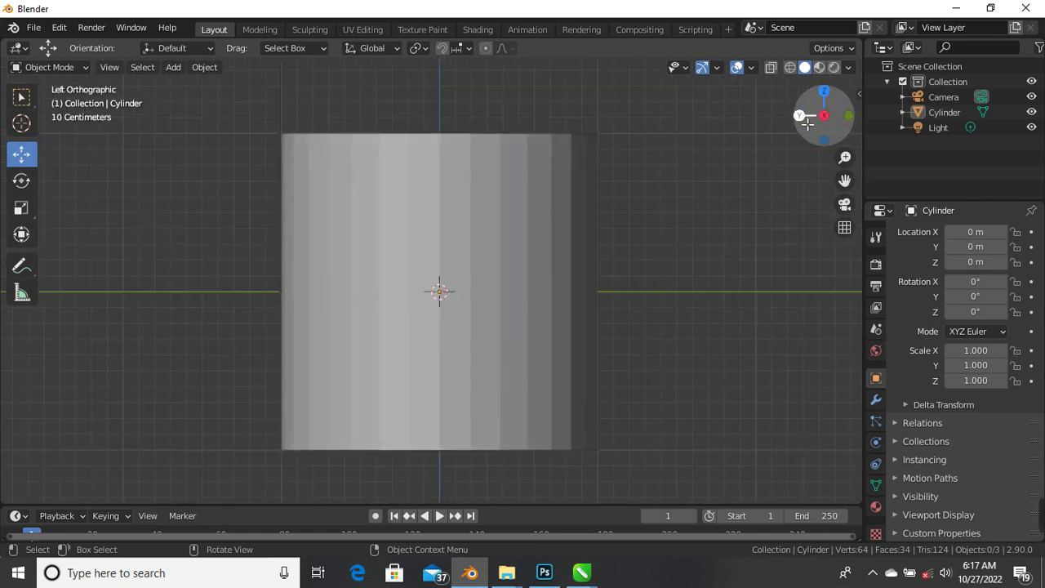
click(807, 122)
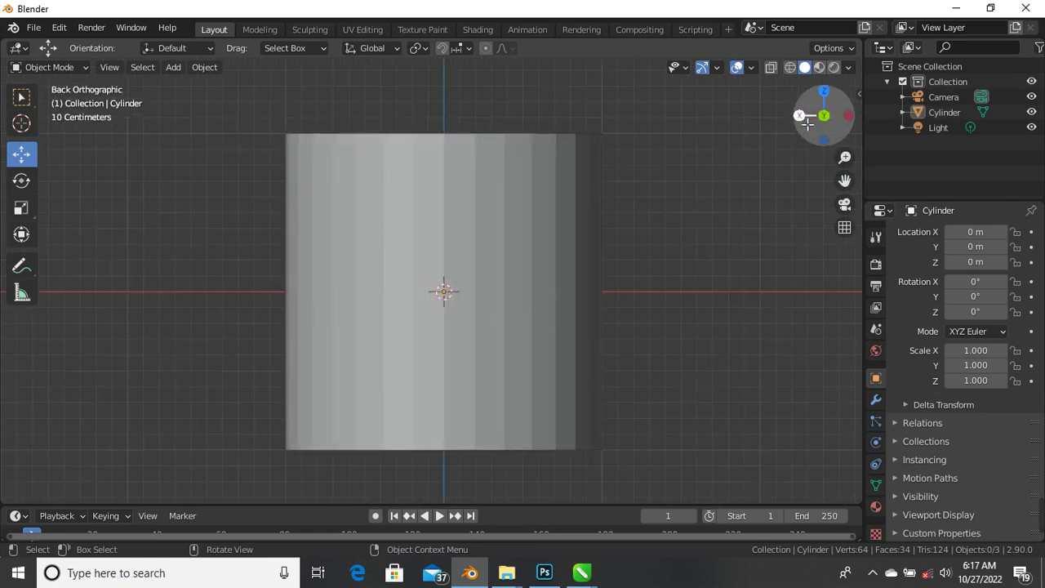
click(807, 122)
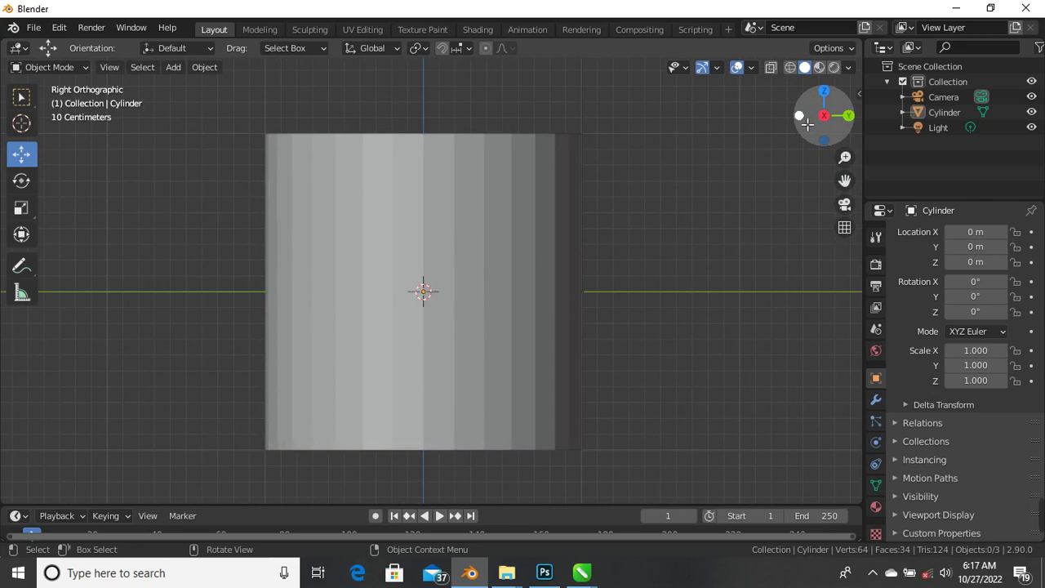
click(807, 122)
click(806, 122)
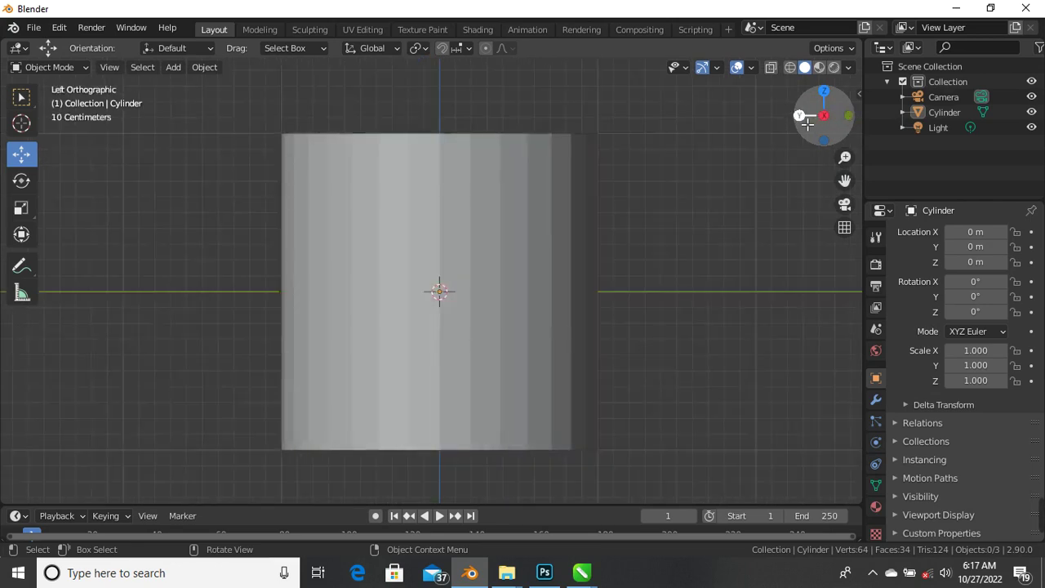
click(837, 98)
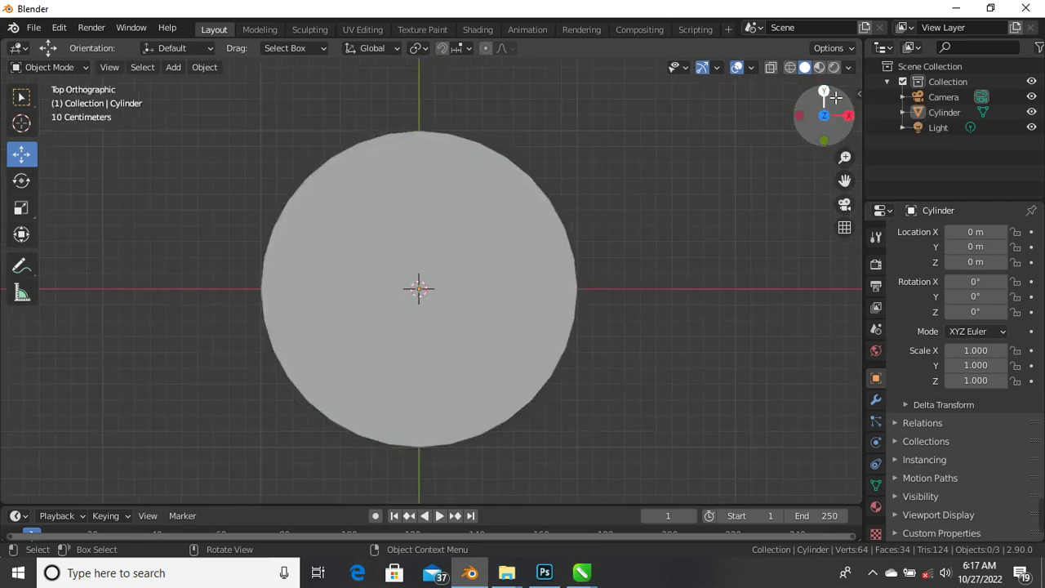
click(836, 97)
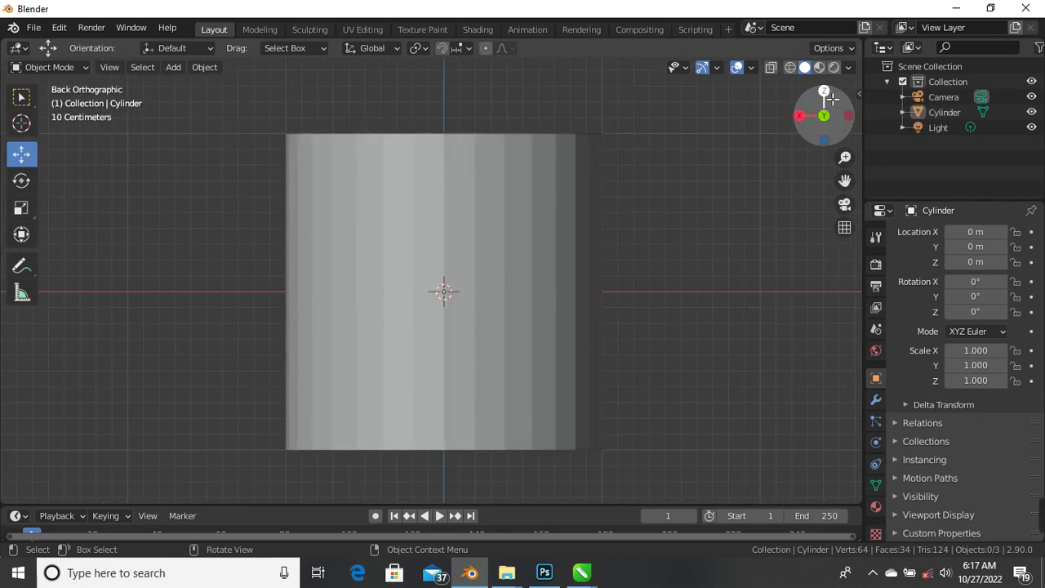
Return from the back orthographic view to an angled perspective view and select the cylinder.
scroll(654, 172, down, 4)
scroll(624, 191, up, 2)
scroll(624, 192, up, 1)
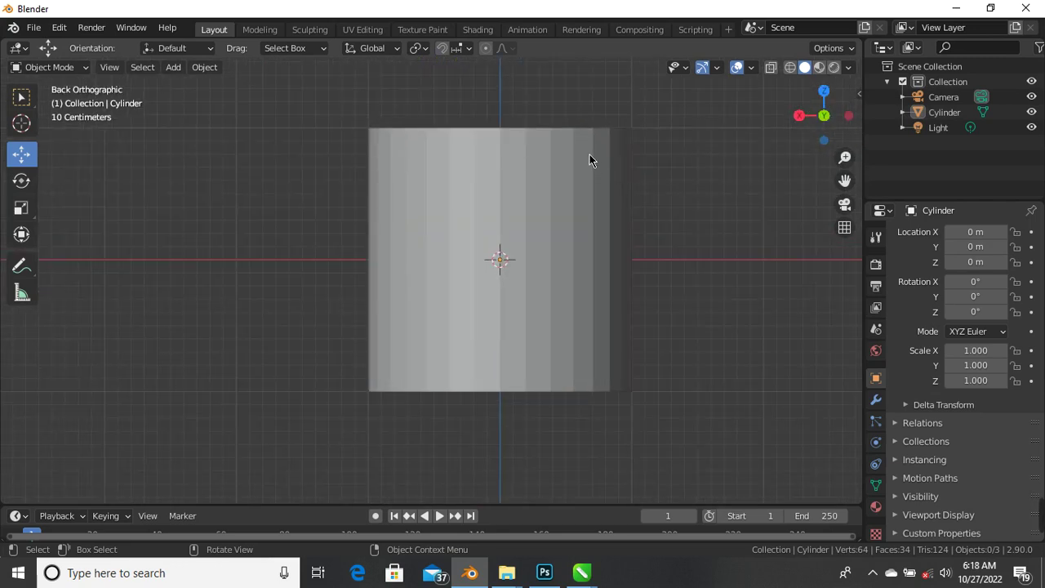
scroll(594, 147, up, 2)
scroll(577, 158, down, 2)
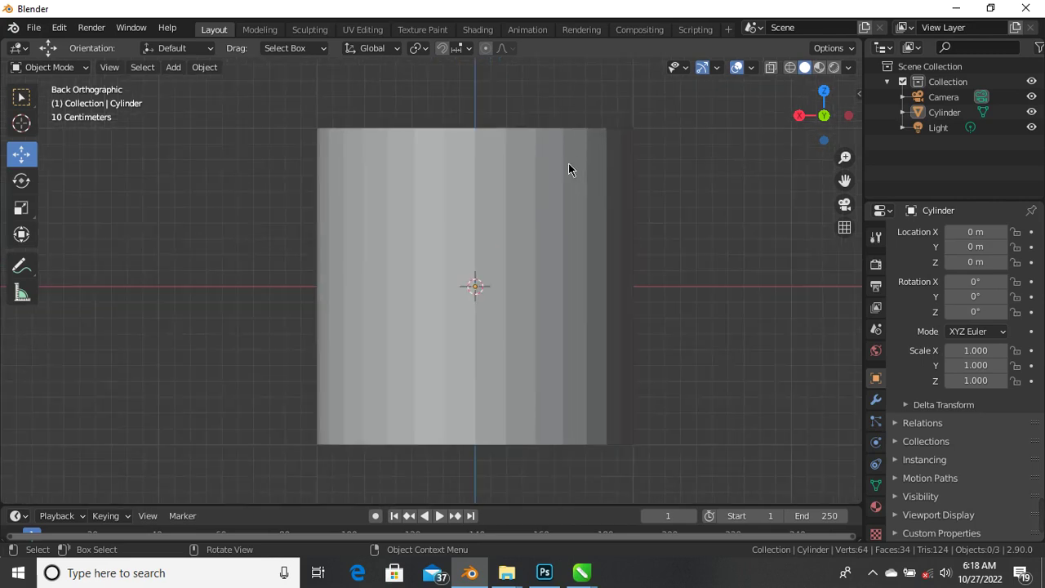
middle_drag(544, 167, 495, 215)
scroll(486, 226, down, 4)
scroll(507, 203, up, 3)
scroll(507, 201, down, 3)
scroll(523, 216, up, 3)
scroll(520, 216, down, 3)
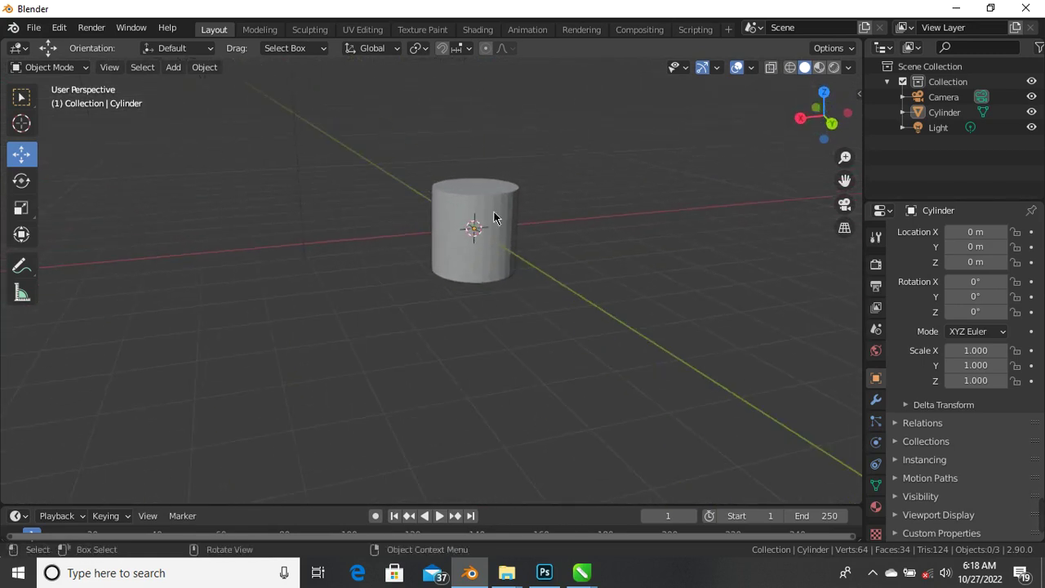
click(708, 520)
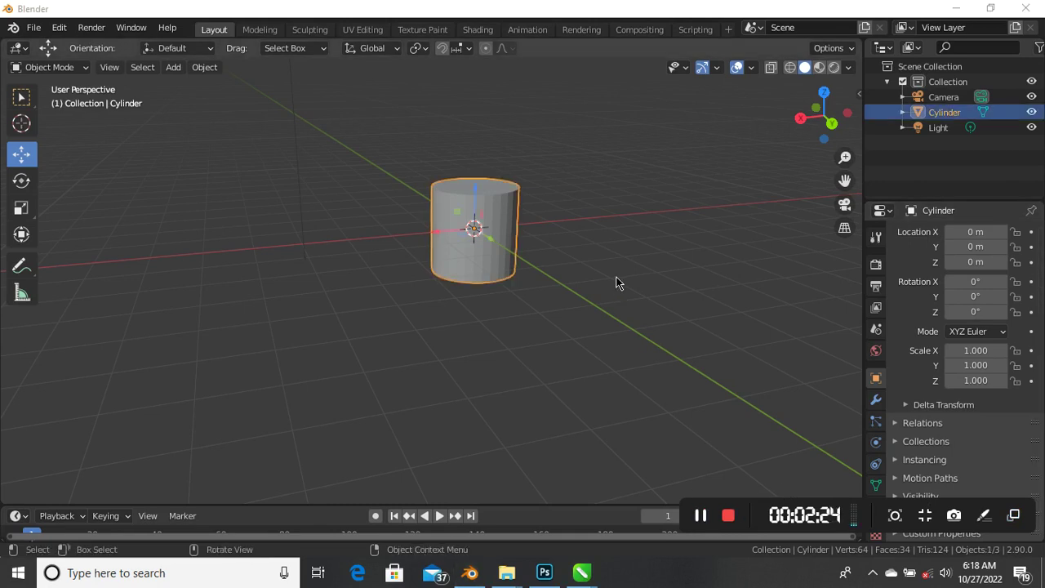
scroll(575, 202, up, 2)
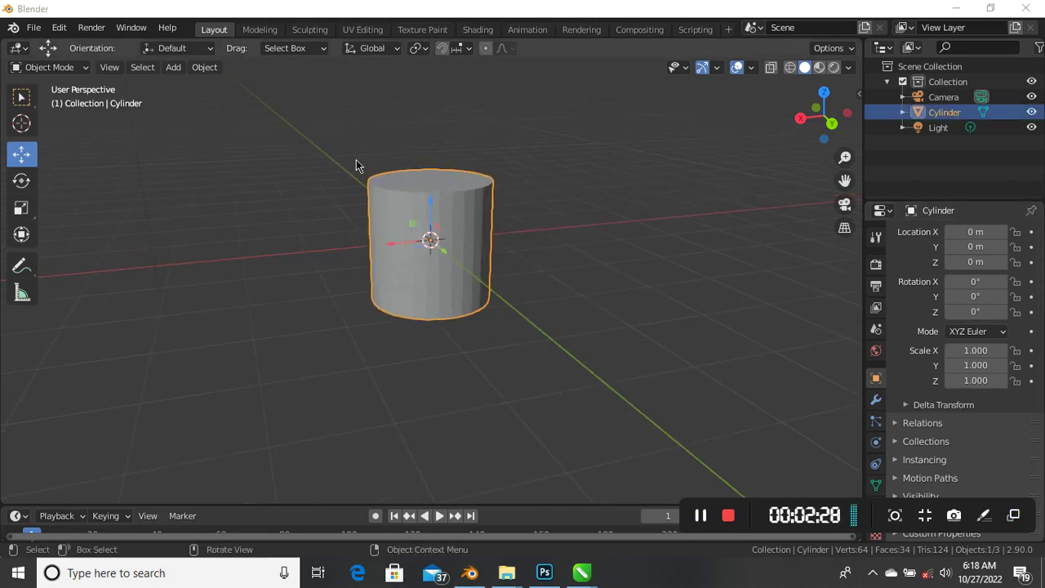
Rename the cylinder object as BUCKET.
scroll(357, 162, up, 3)
scroll(420, 233, down, 2)
scroll(564, 233, up, 1)
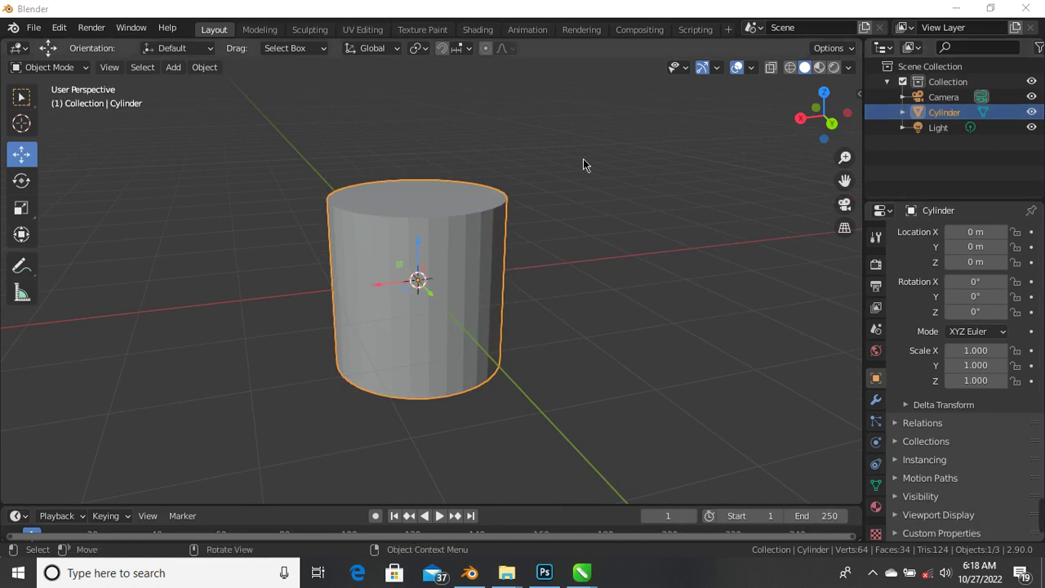
scroll(420, 233, up, 1)
scroll(404, 238, down, 2)
middle_drag(398, 240, 343, 229)
scroll(389, 210, up, 1)
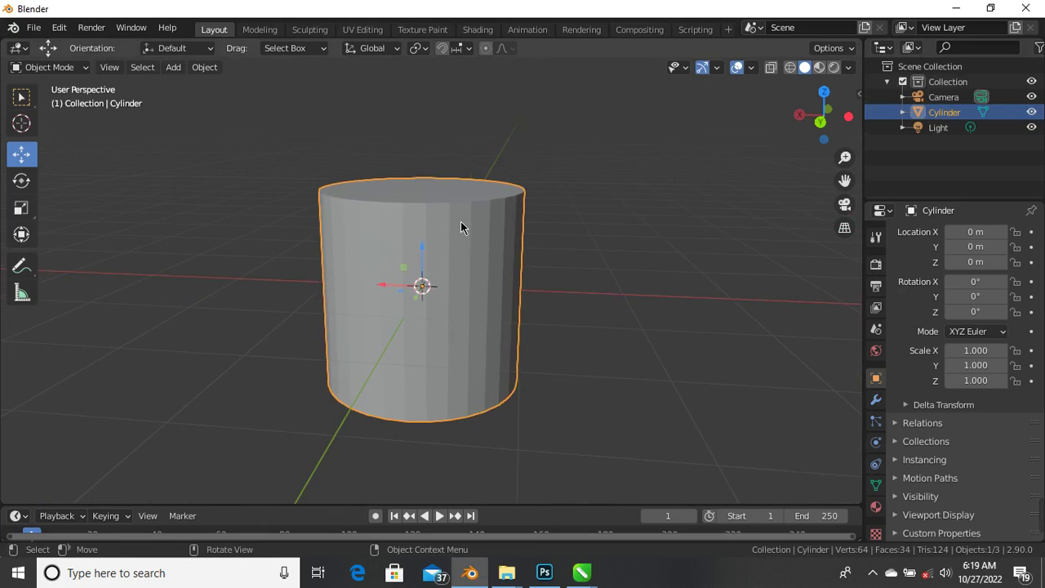
key(F2)
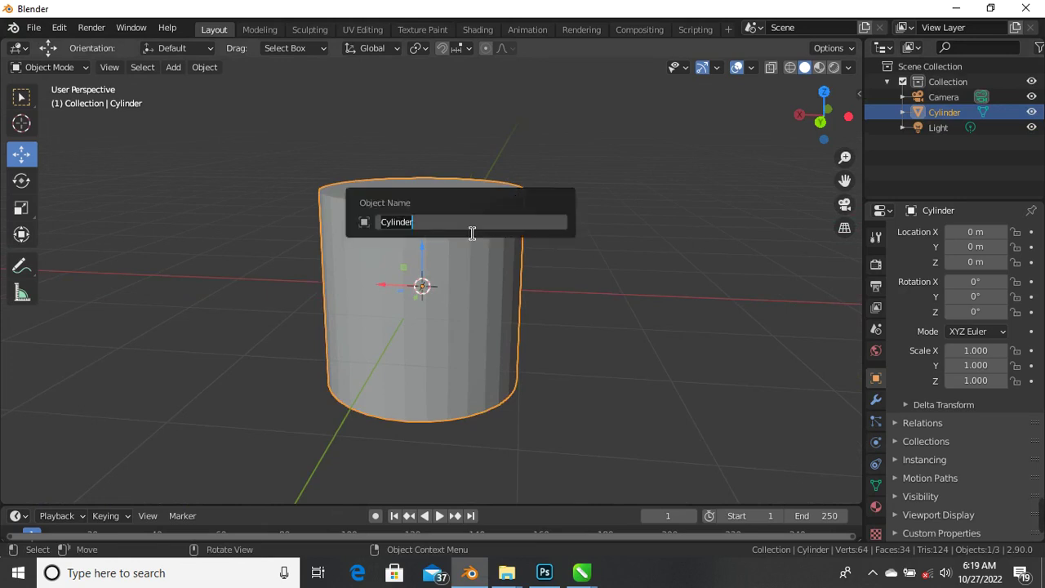
text(BUCKET)
key(Return)
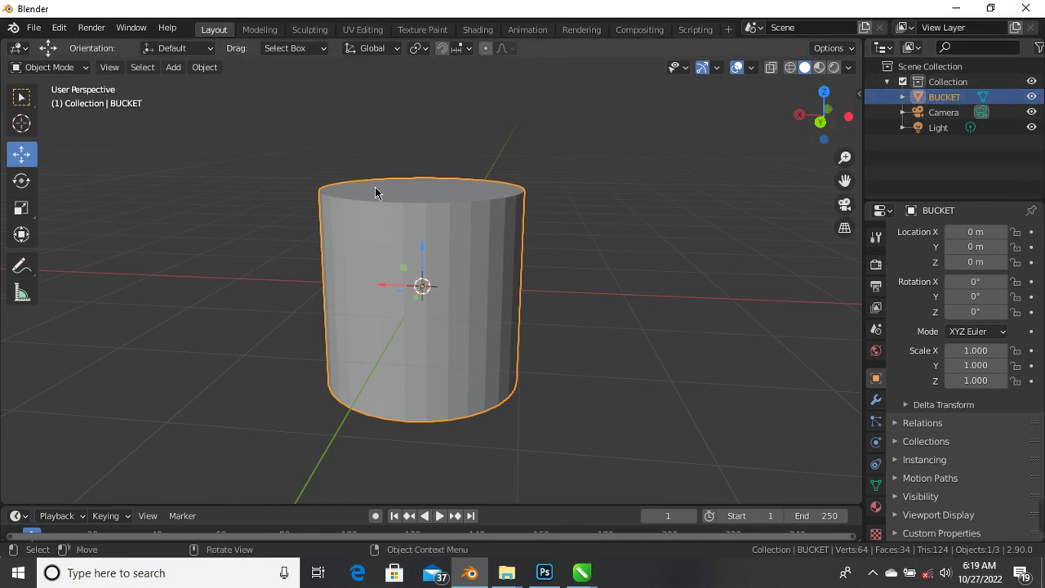
Rename the BUCKET object as MY cylinder.
scroll(434, 250, down, 3)
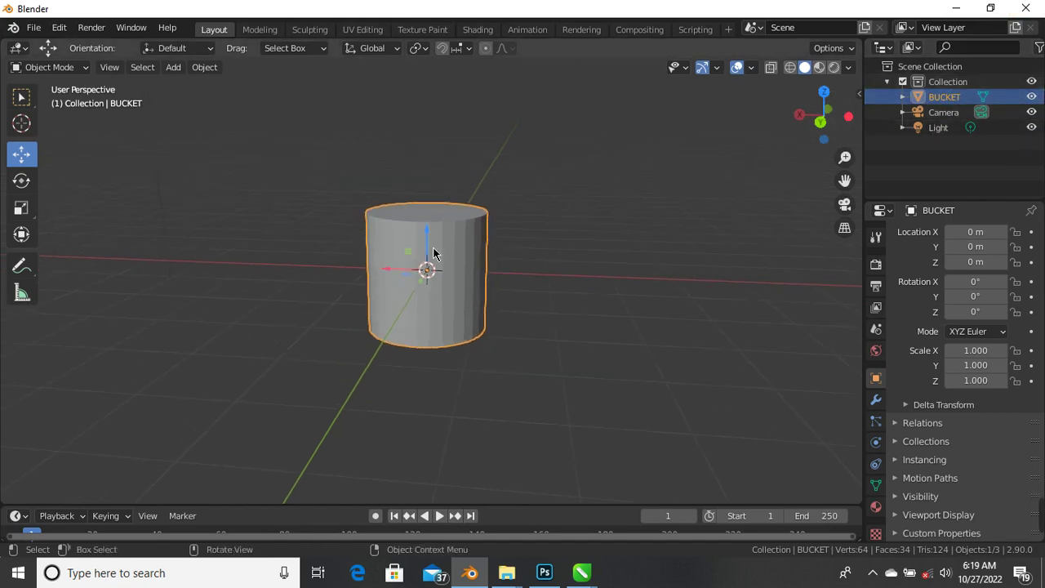
scroll(434, 250, up, 3)
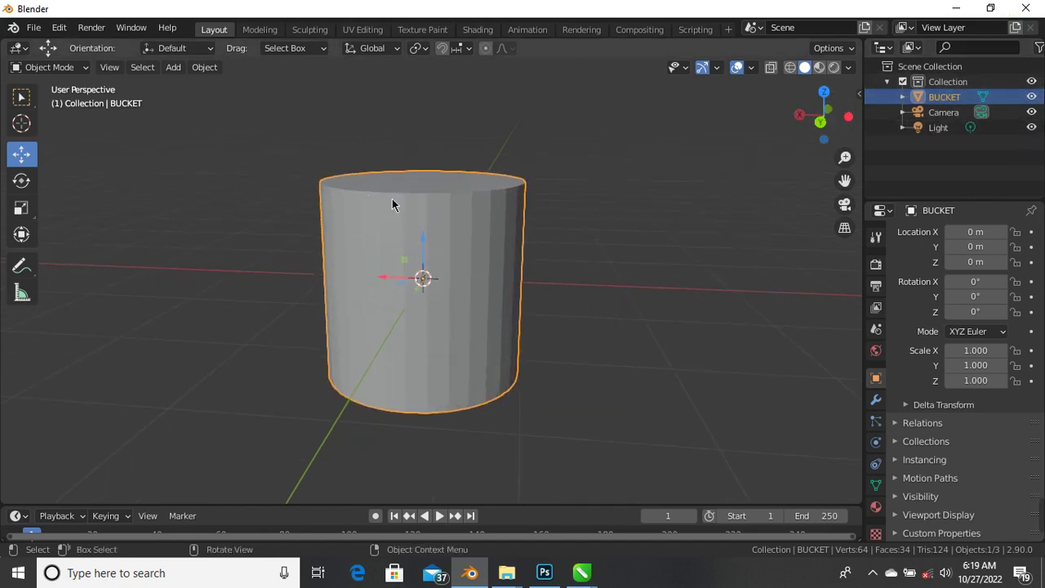
middle_drag(432, 234, 451, 267)
key(F2)
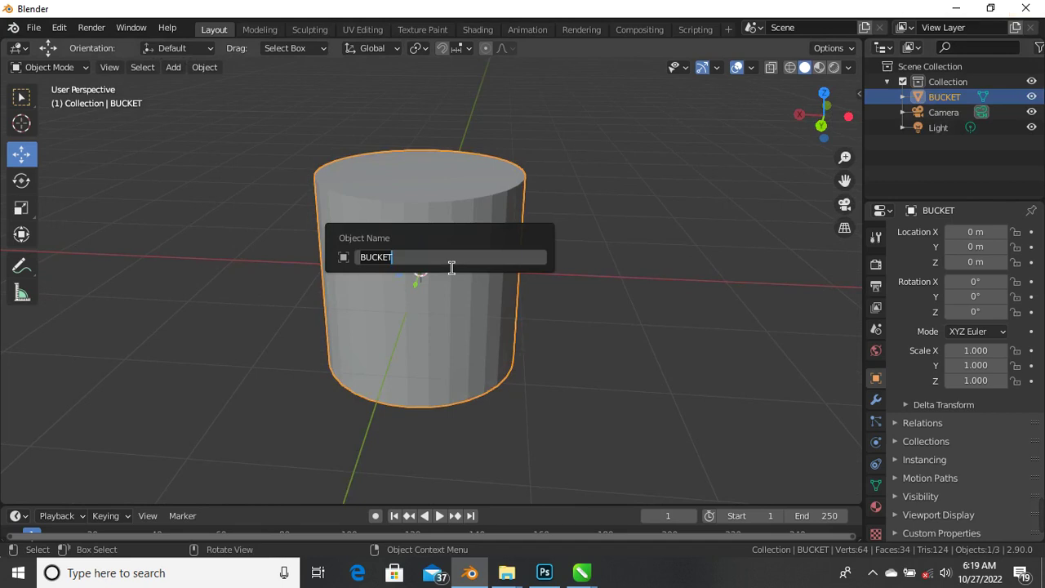
text(MY)
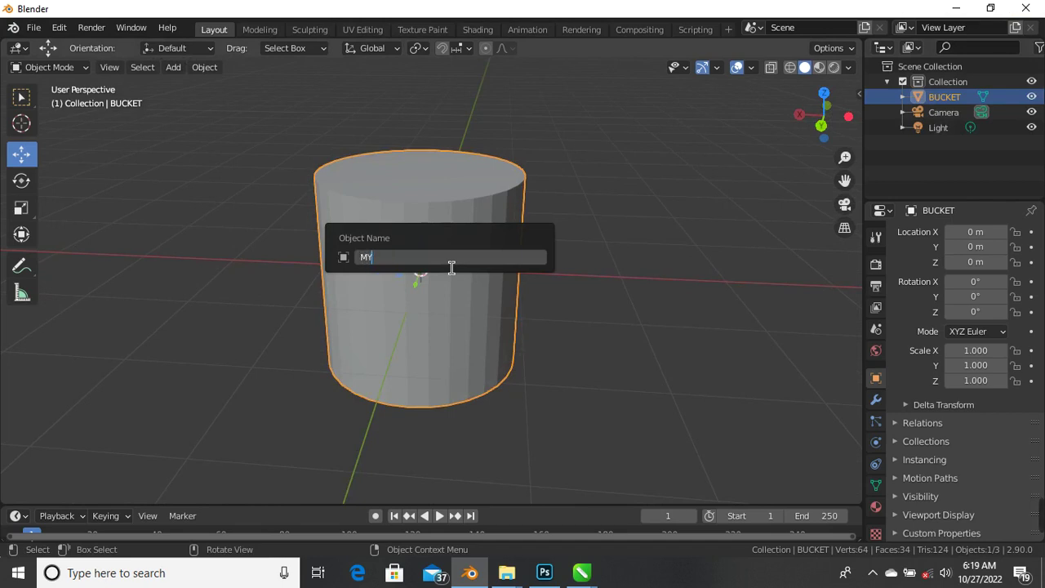
text(CU)
key(BackSpace)
key(BackSpace)
text(cylinder)
key(Return)
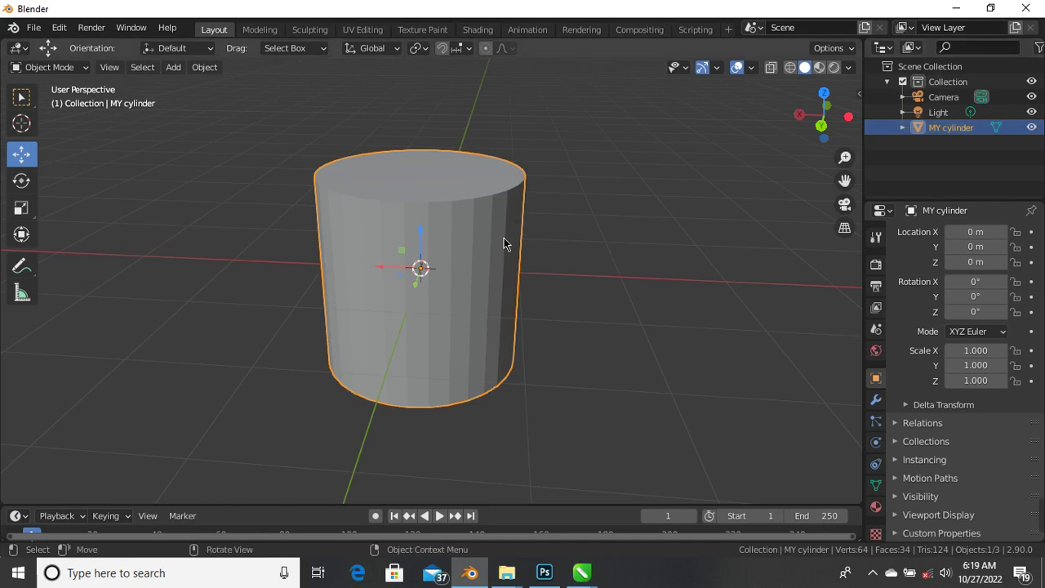
Examine the renamed cylinder from several angles and zoom distances, from near floor level to a higher viewpoint.
scroll(504, 245, down, 2)
scroll(481, 253, up, 3)
scroll(464, 252, down, 4)
middle_drag(465, 251, 445, 242)
scroll(448, 240, up, 5)
scroll(452, 225, down, 1)
scroll(402, 248, up, 3)
scroll(413, 226, down, 4)
scroll(445, 242, up, 3)
scroll(377, 234, down, 3)
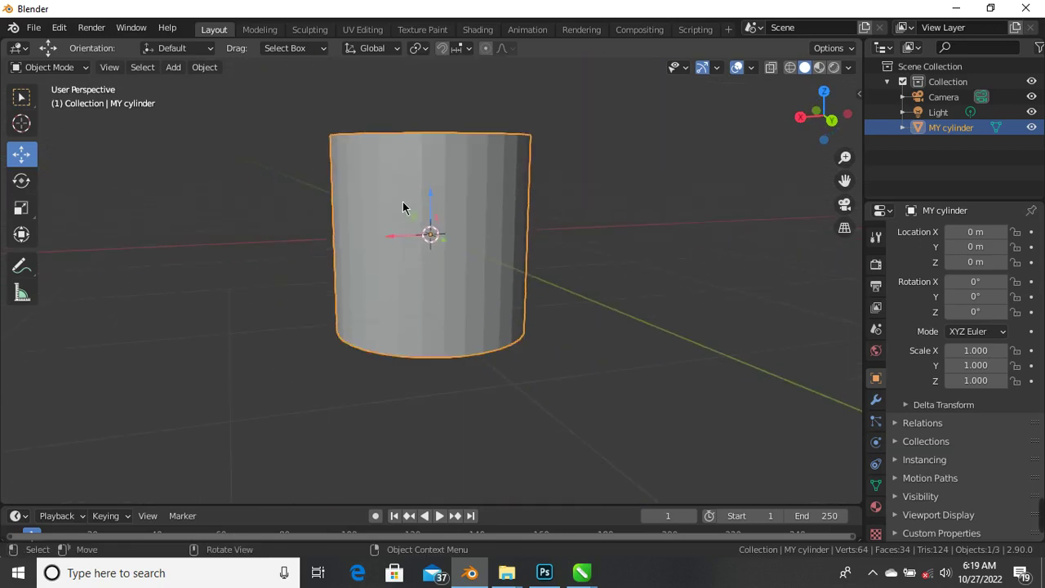
scroll(403, 208, up, 3)
scroll(406, 207, down, 4)
middle_drag(432, 263, 454, 196)
scroll(450, 222, up, 2)
scroll(466, 222, down, 2)
scroll(449, 222, up, 2)
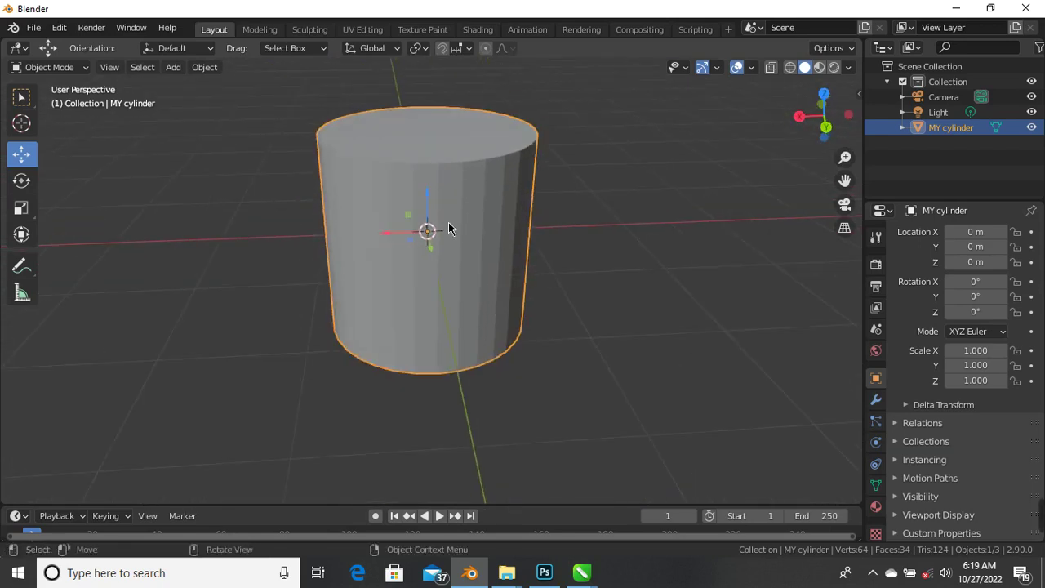
scroll(449, 227, down, 2)
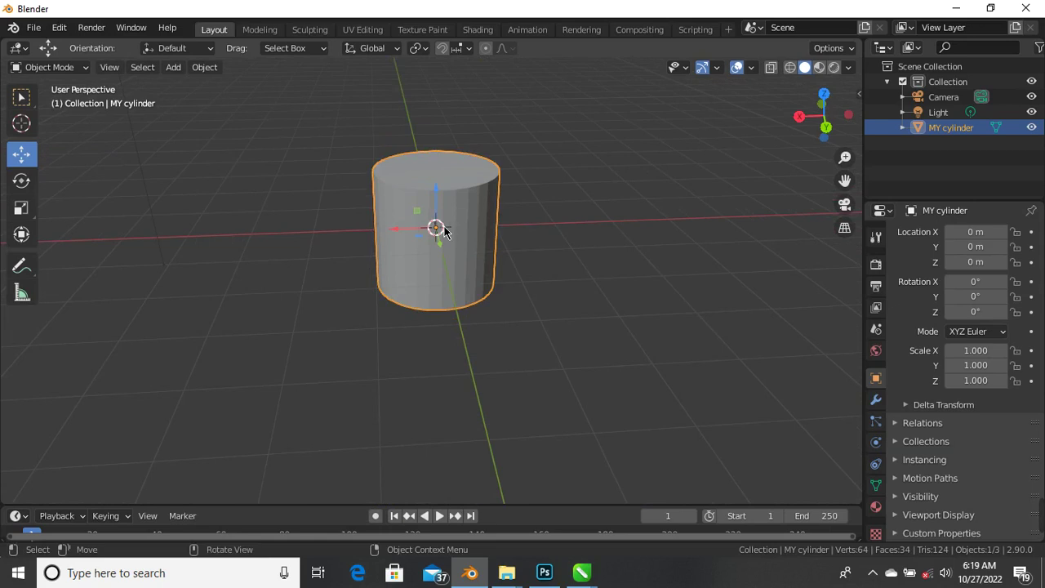
Duplicate MY cylinder and move the copy about 3.05 m along the negative X axis.
key(shift)
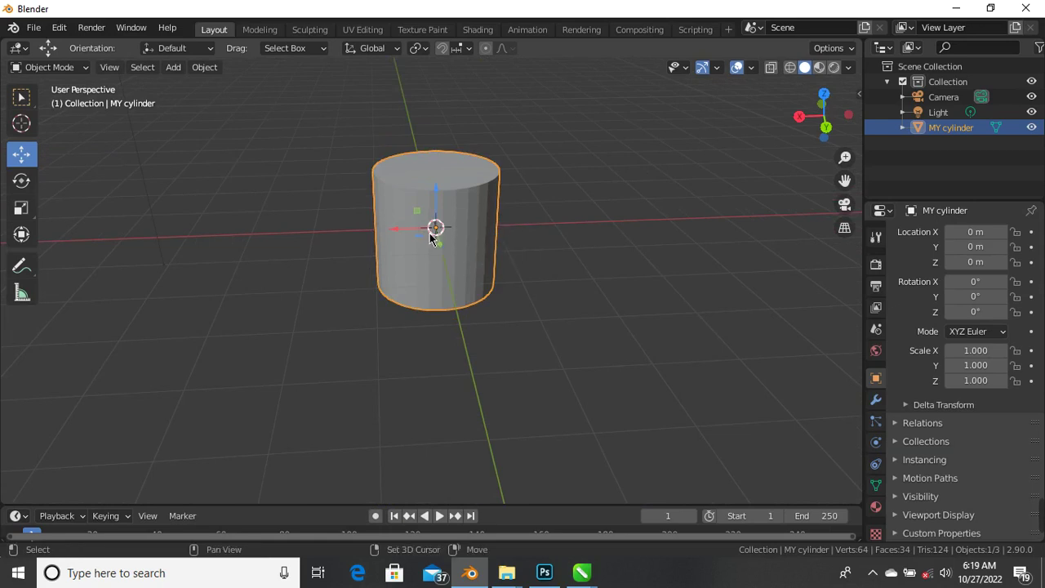
key(shift+d)
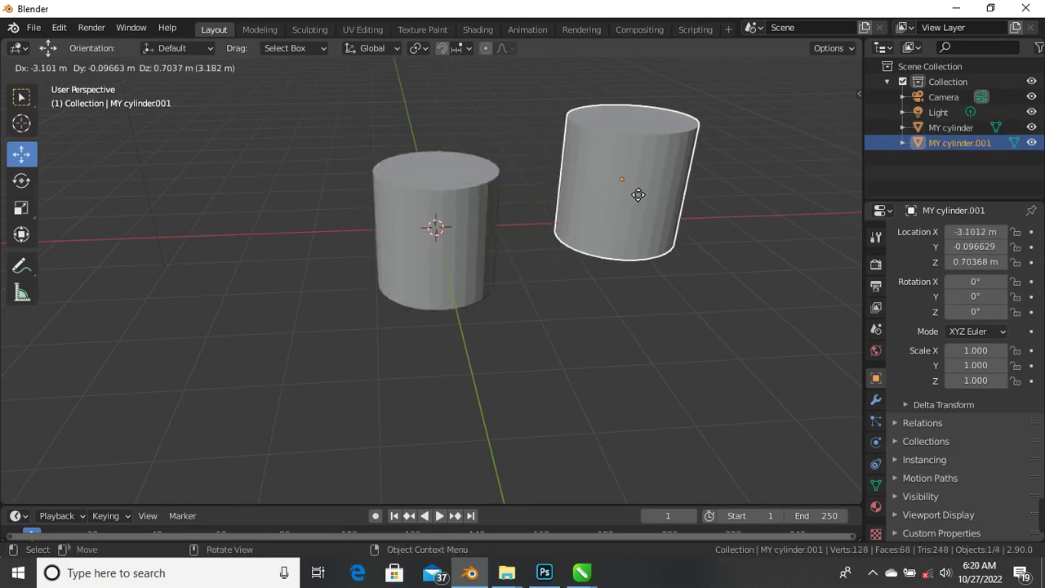
right_click(631, 212)
drag(406, 236, 590, 256)
Activate the Cursor tool and place the 3D cursor on the empty floor diagonally in front of the original cylinder.
scroll(413, 273, down, 3)
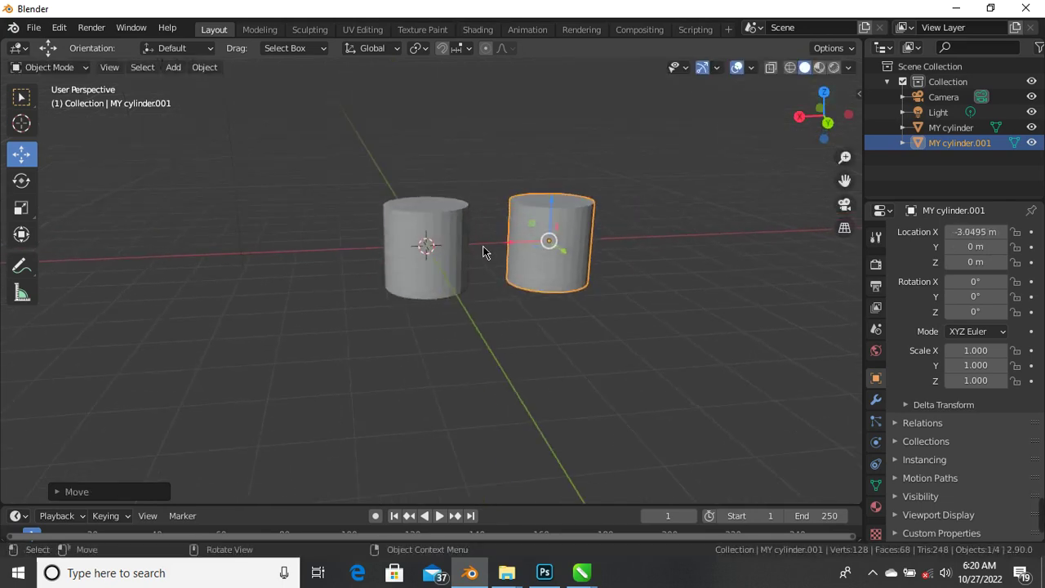
middle_drag(482, 246, 458, 291)
scroll(460, 289, up, 2)
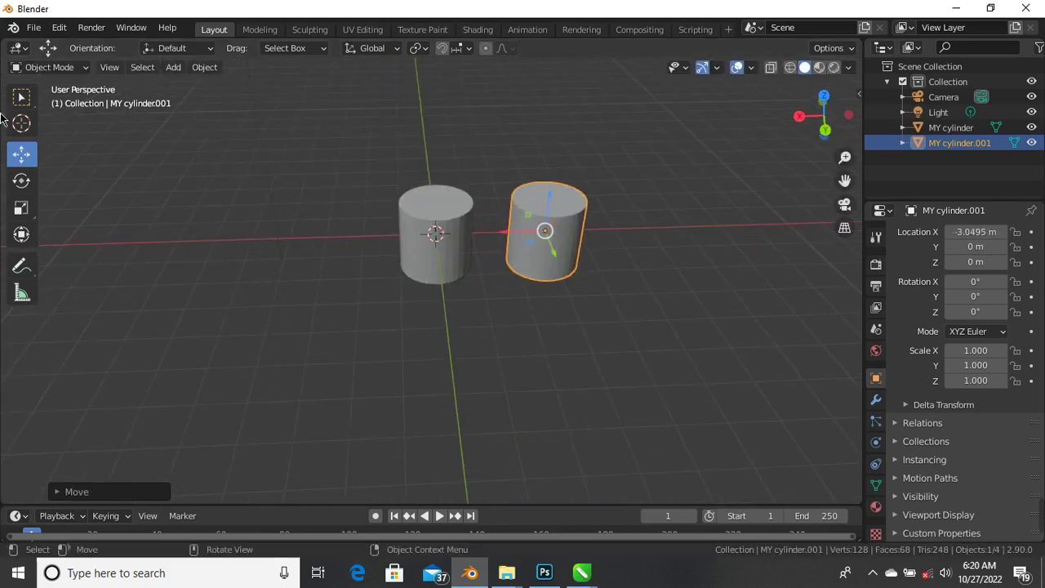
click(24, 132)
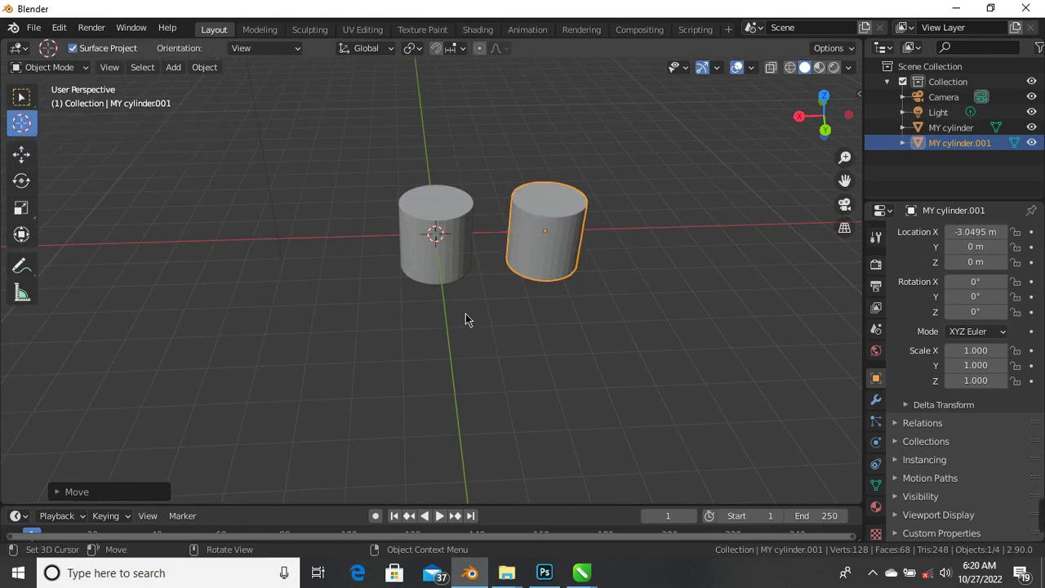
middle_drag(425, 264, 420, 352)
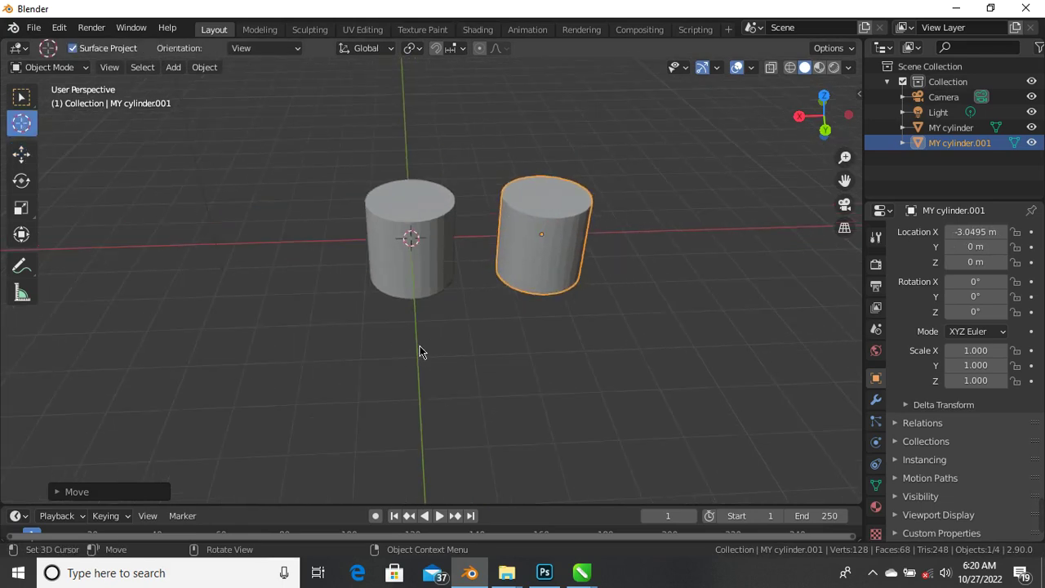
shift+right_click(257, 342)
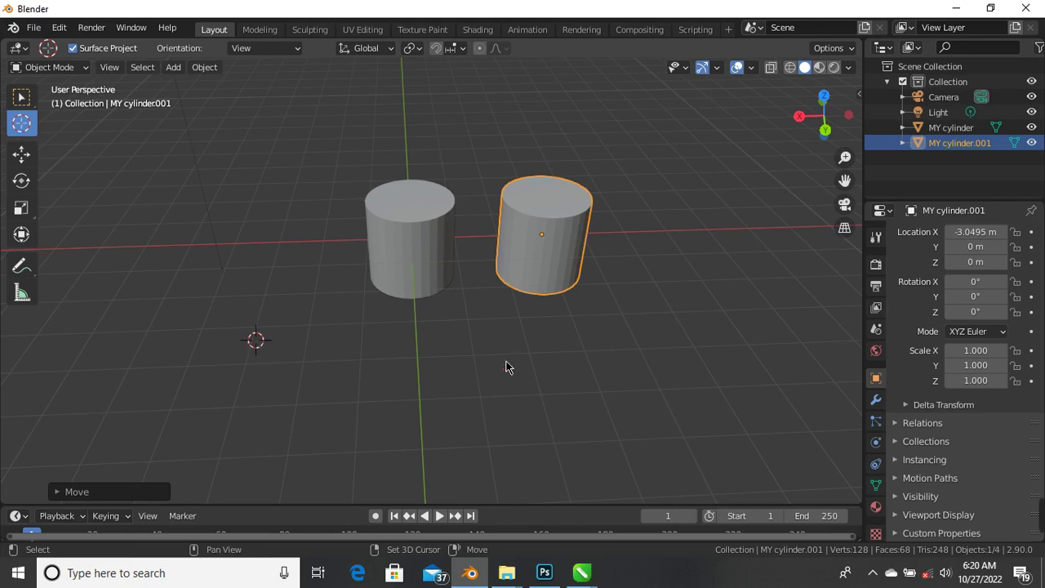
Practise moving the 3D cursor to various points around the two cylinders, finishing in front of the original one.
shift+right_click(506, 363)
shift+right_click(668, 306)
shift+right_click(672, 221)
shift+right_click(297, 203)
shift+right_click(235, 352)
shift+right_click(545, 362)
shift+right_click(664, 321)
shift+right_click(441, 374)
shift+right_click(344, 366)
shift+right_click(257, 329)
shift+right_click(254, 245)
shift+right_click(462, 154)
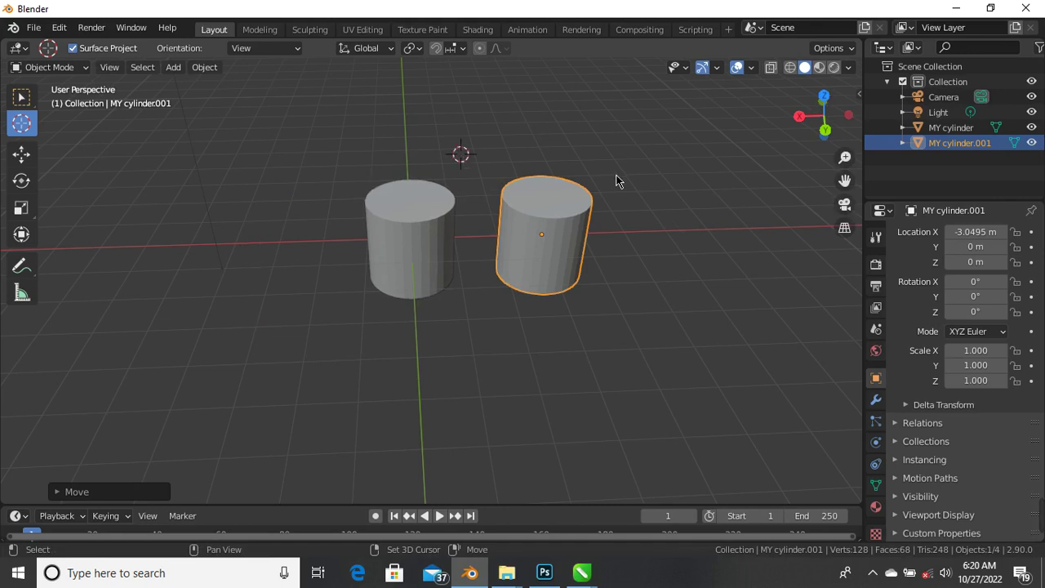
shift+right_click(640, 255)
shift+right_click(561, 355)
shift+right_click(357, 327)
shift+right_click(303, 247)
scroll(487, 335, up, 1)
scroll(482, 336, down, 2)
scroll(426, 339, up, 2)
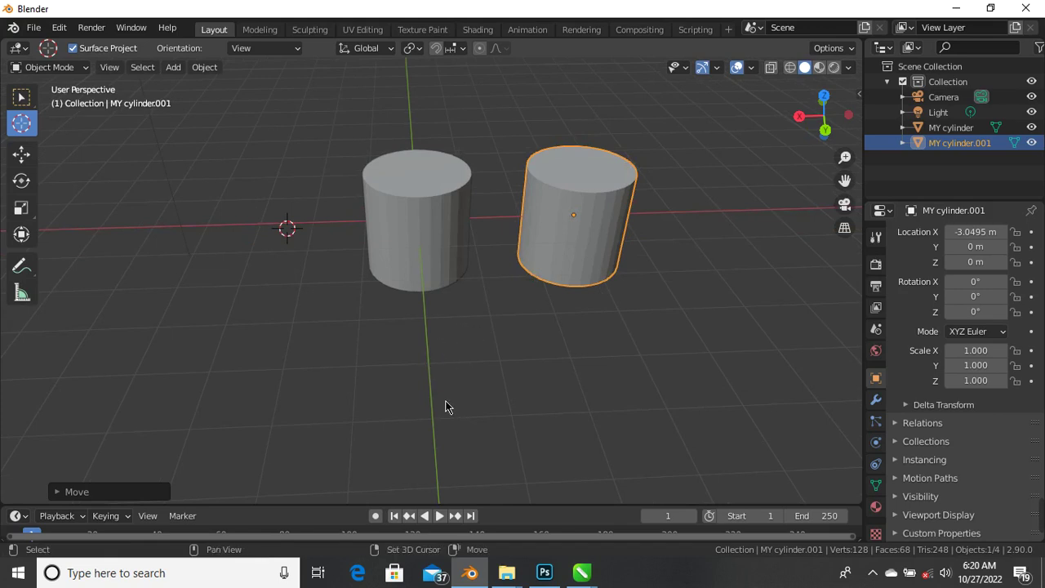
shift+right_click(445, 401)
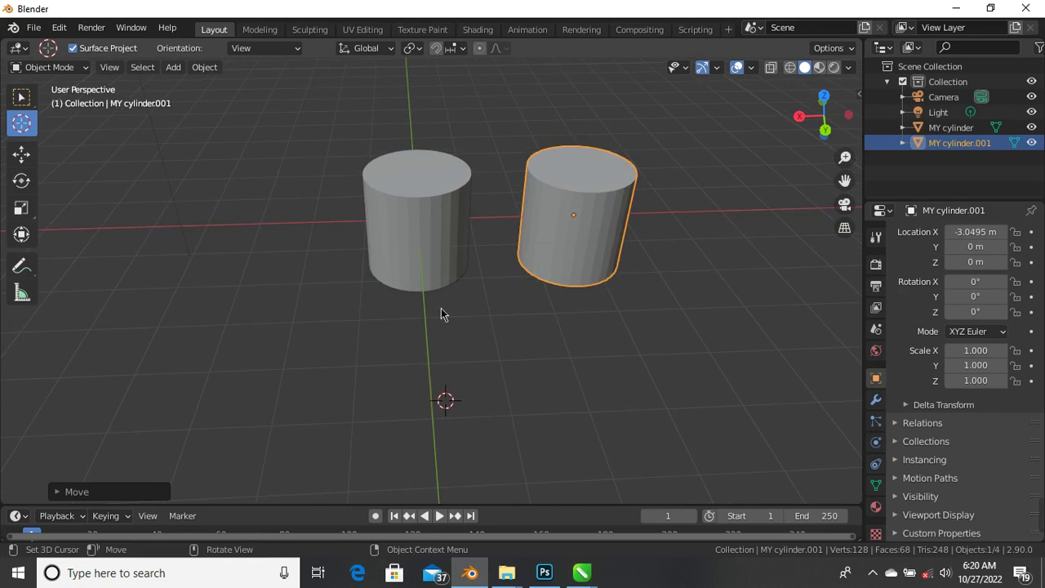
Place the 3D cursor well away from the cylinders on the positive X side and add a cube mesh there.
scroll(439, 327, down, 3)
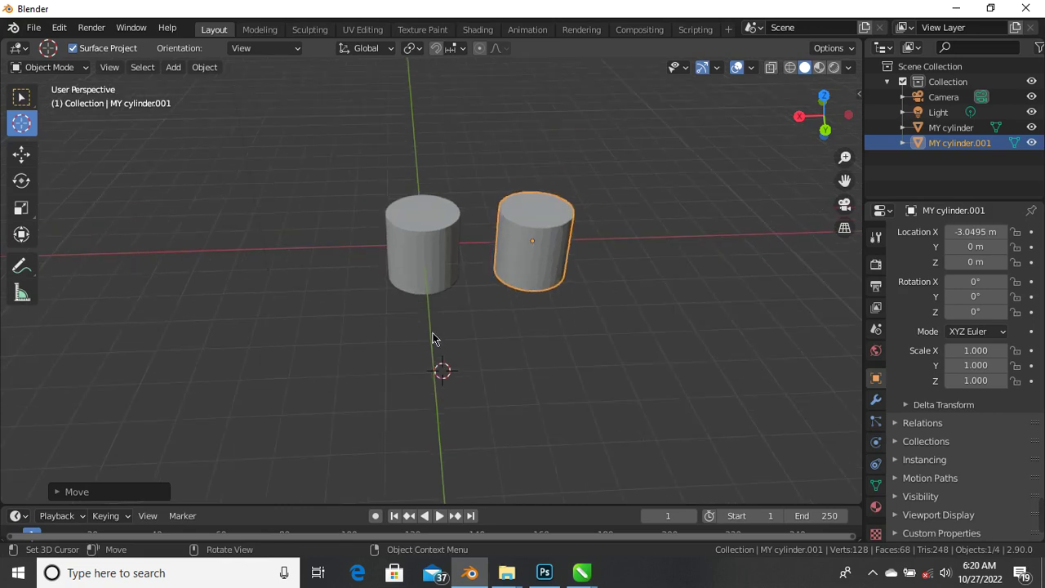
click(177, 299)
key(shift+a)
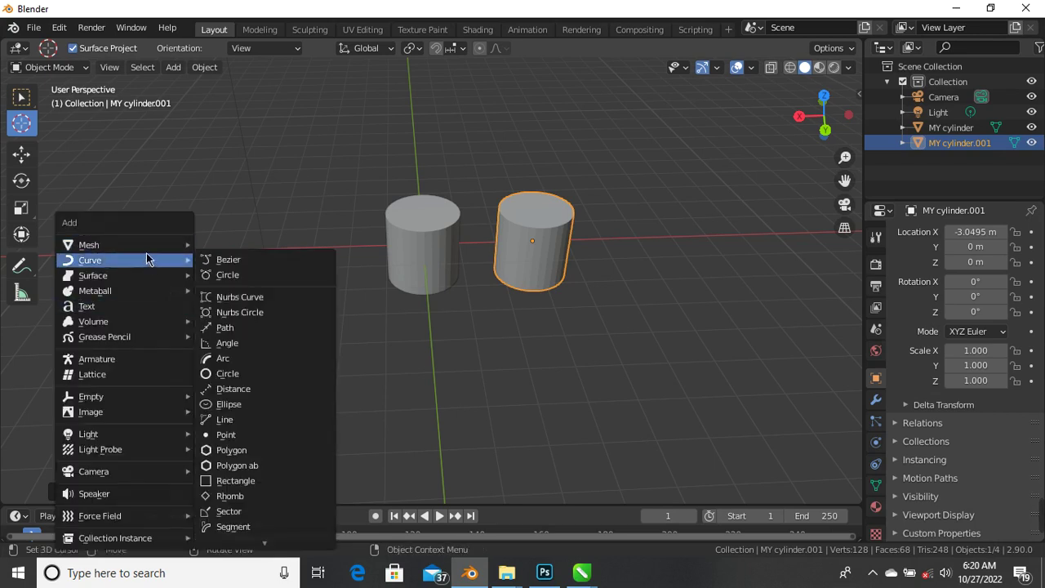
mouse_move(150, 245)
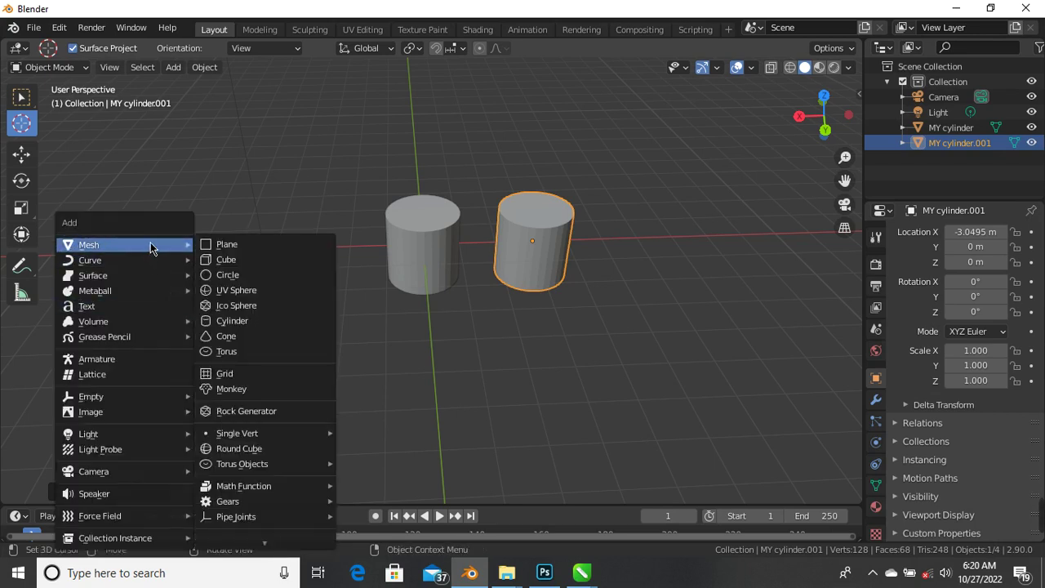
click(225, 260)
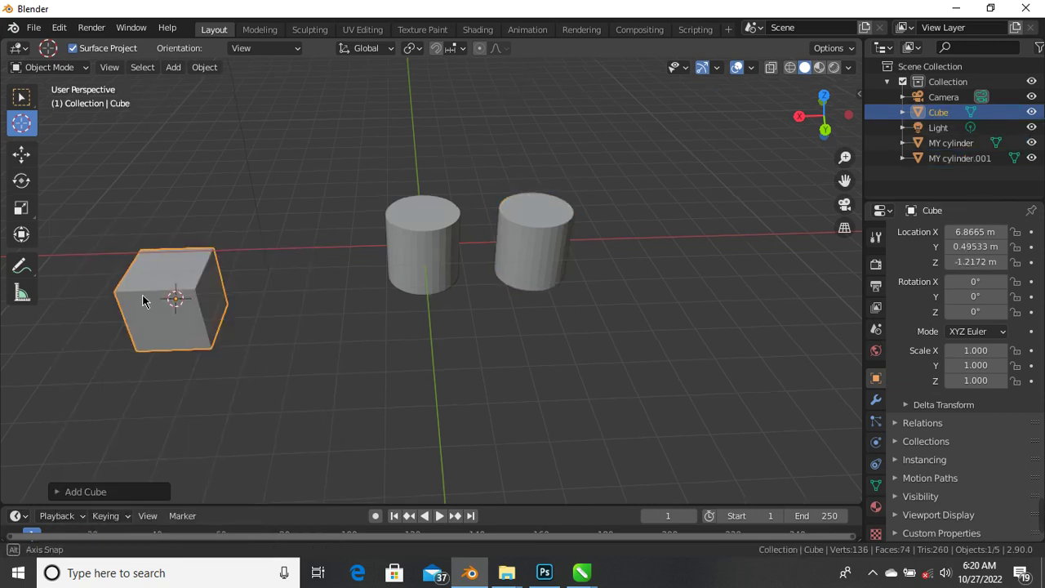
Place the 3D cursor in front of the duplicate cylinder and add a UV sphere there.
middle_drag(143, 300, 198, 291)
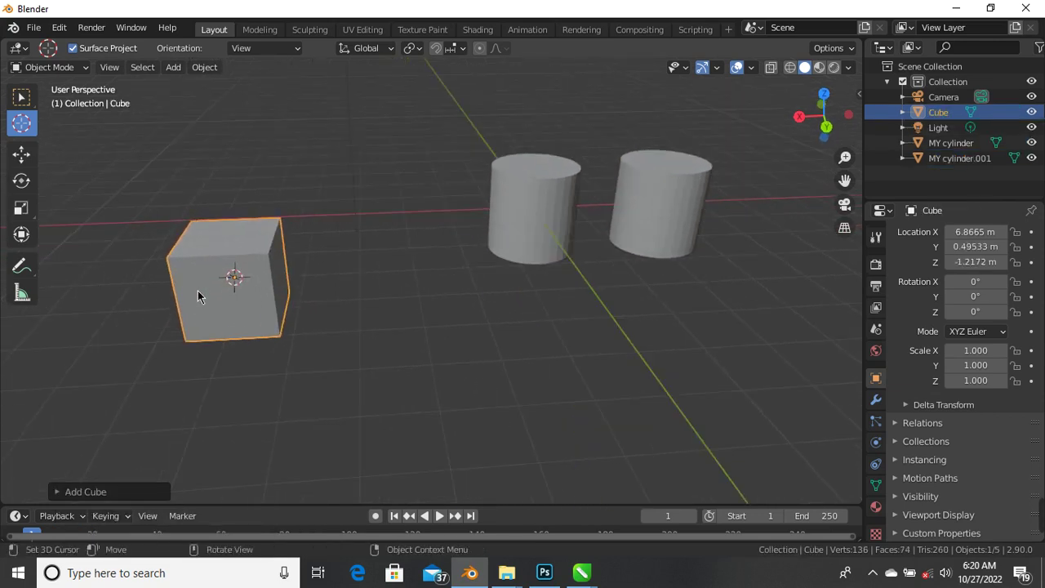
middle_drag(292, 324, 239, 315)
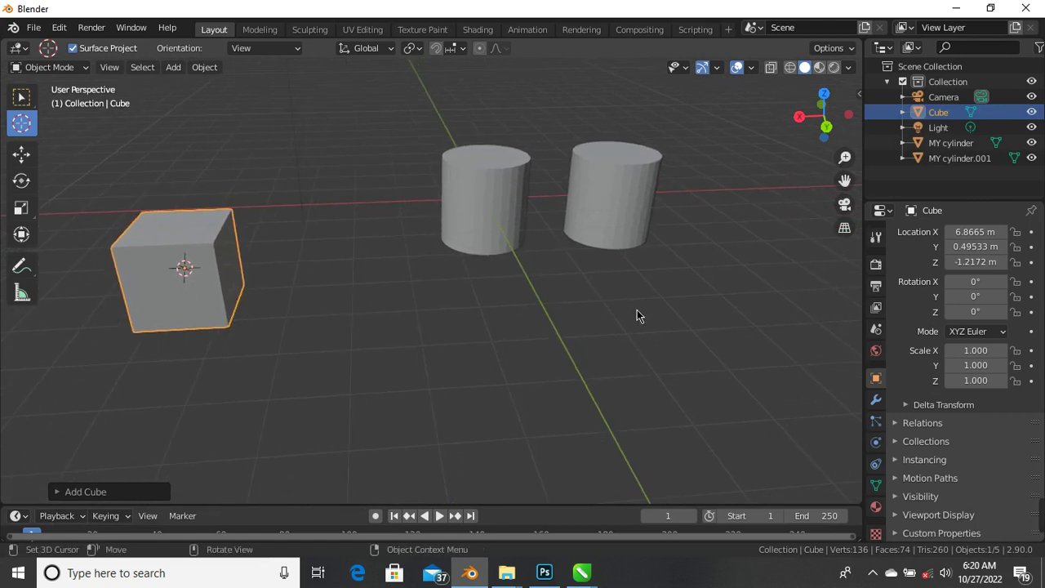
shift+right_click(678, 317)
middle_drag(582, 321, 590, 346)
key(shift+a)
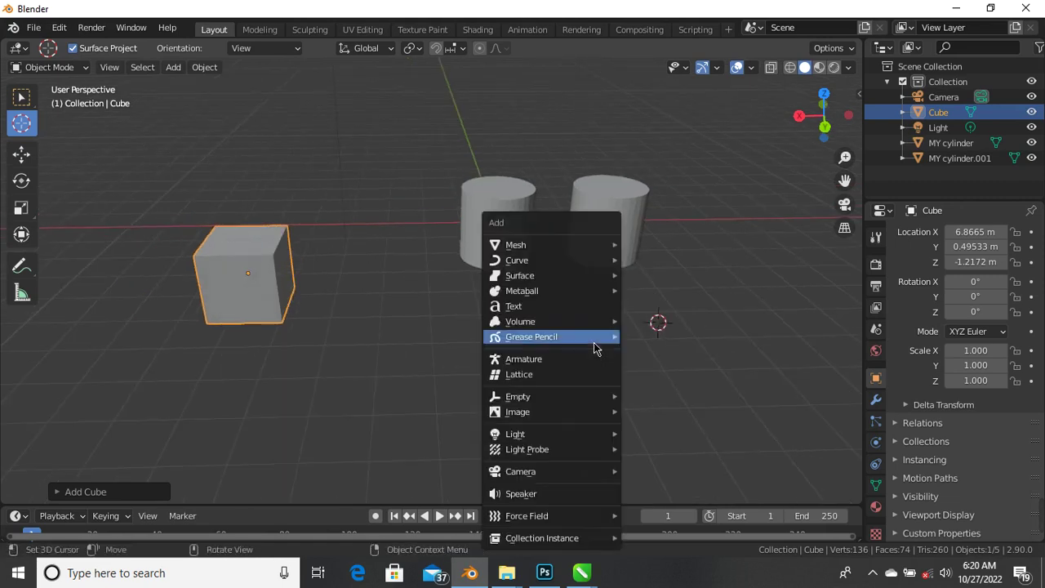
mouse_move(550, 245)
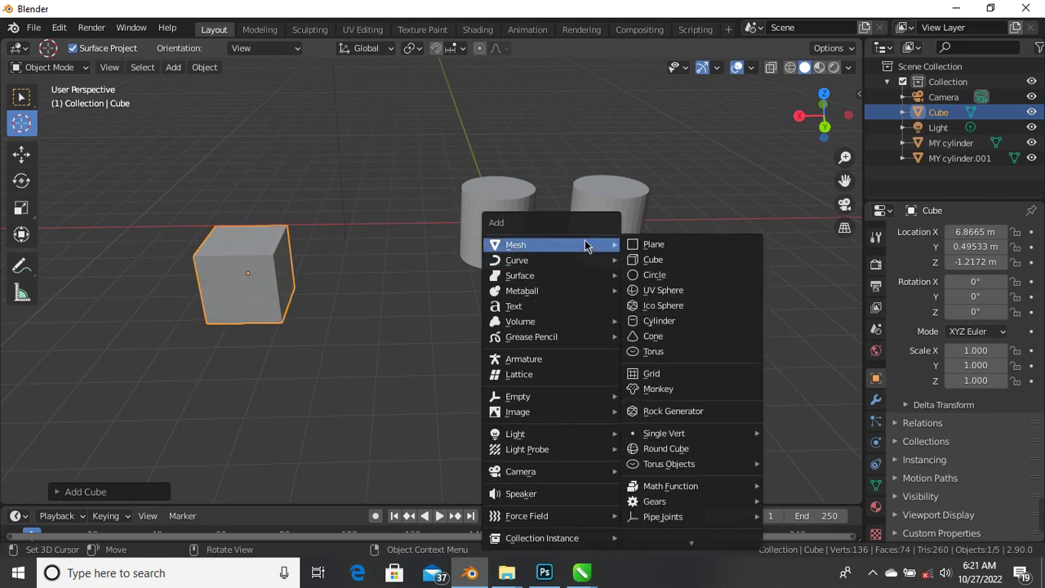
click(655, 290)
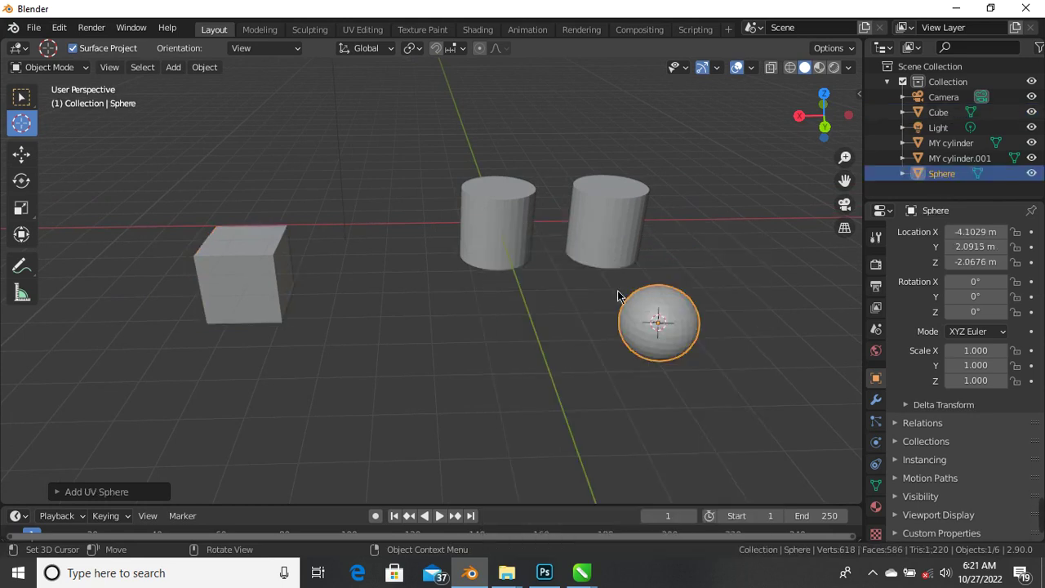
Place the 3D cursor between the cube and the sphere, in front of the original cylinder, and add a cone there.
middle_drag(693, 329, 716, 329)
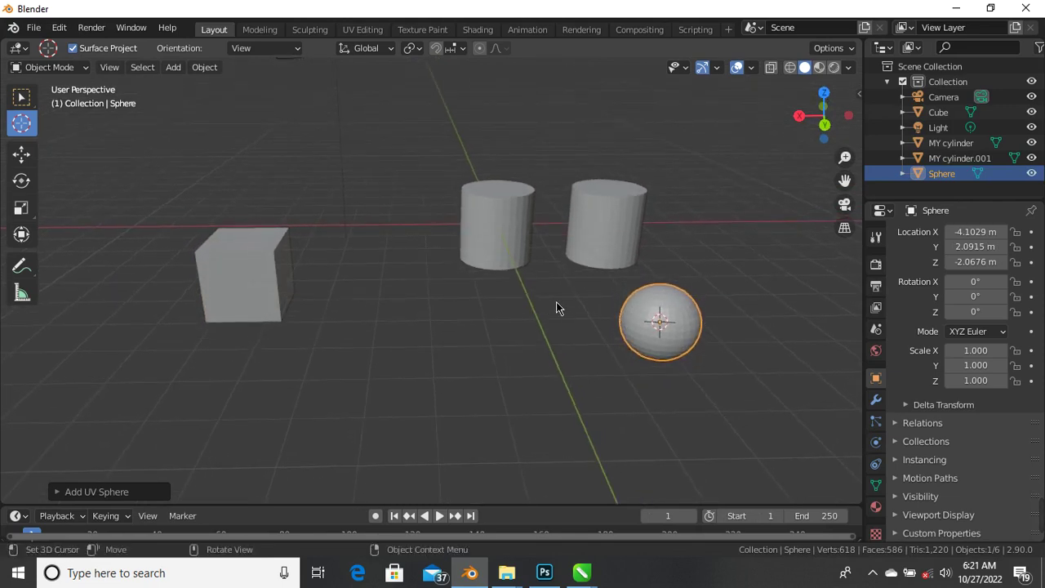
shift+right_click(486, 312)
shift+right_click(445, 314)
key(shift+a)
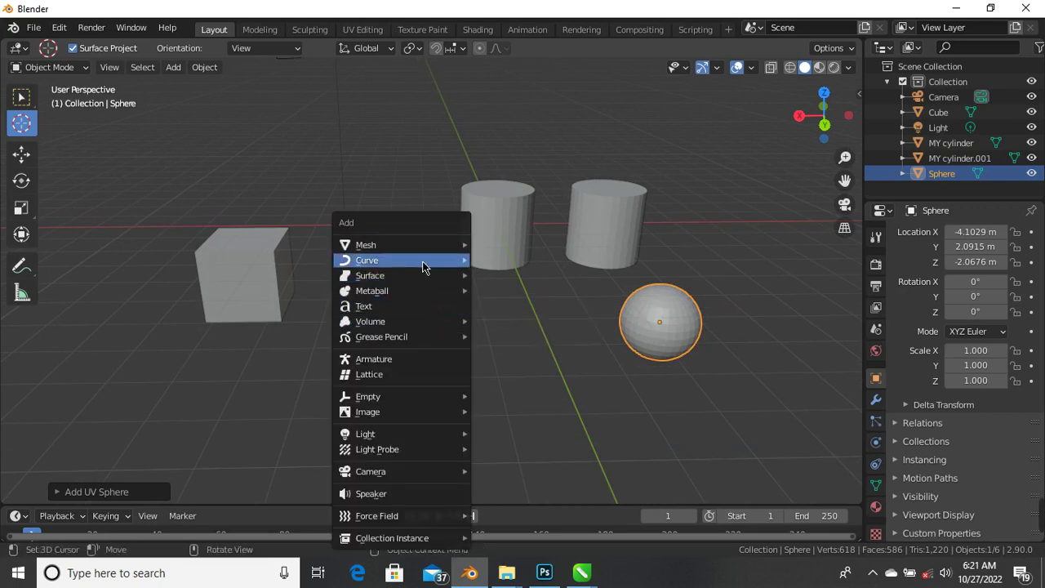
mouse_move(428, 245)
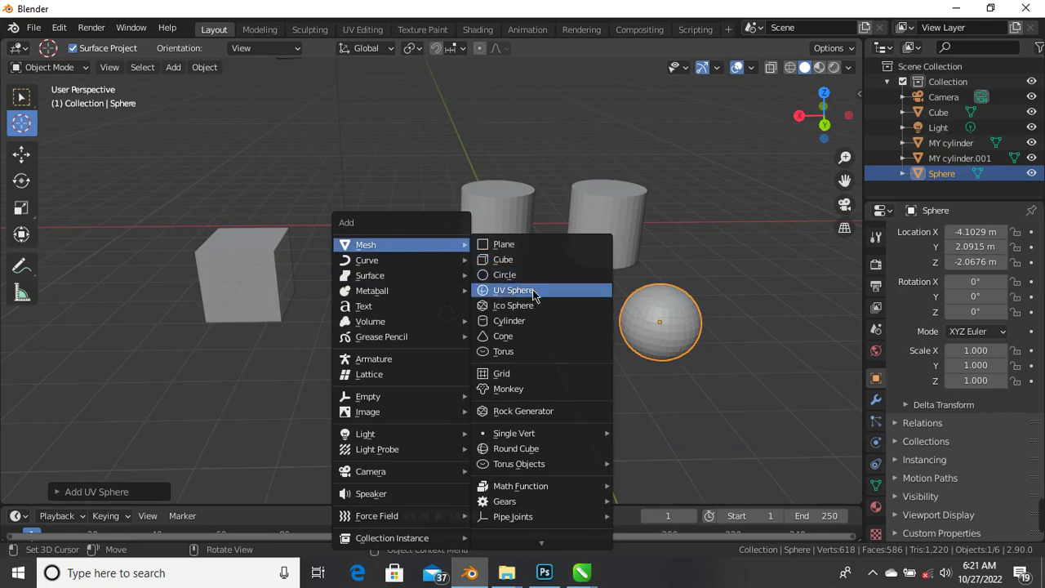
click(533, 336)
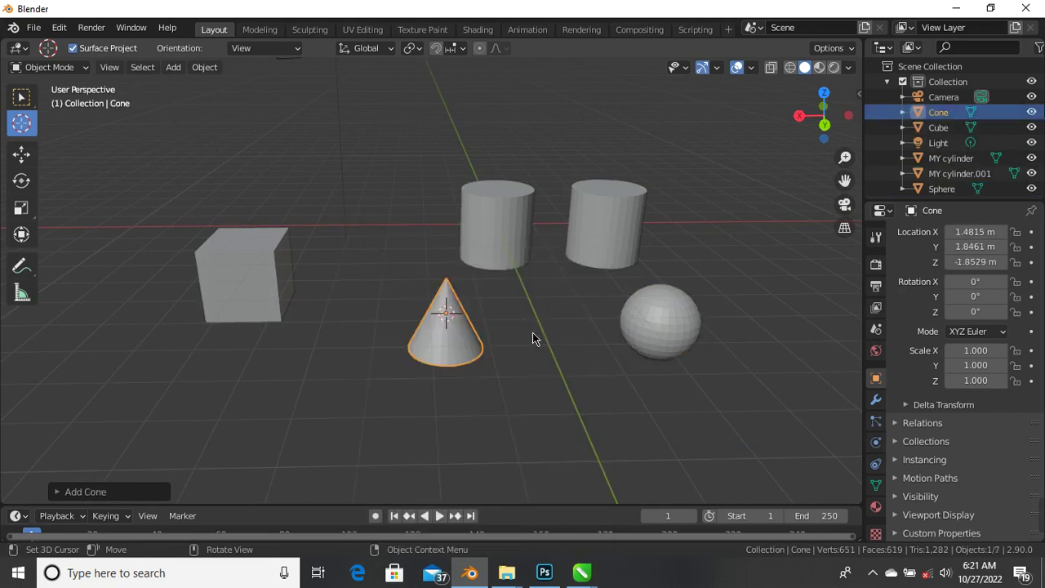
Place the 3D cursor on the front face of the cube.
click(510, 227)
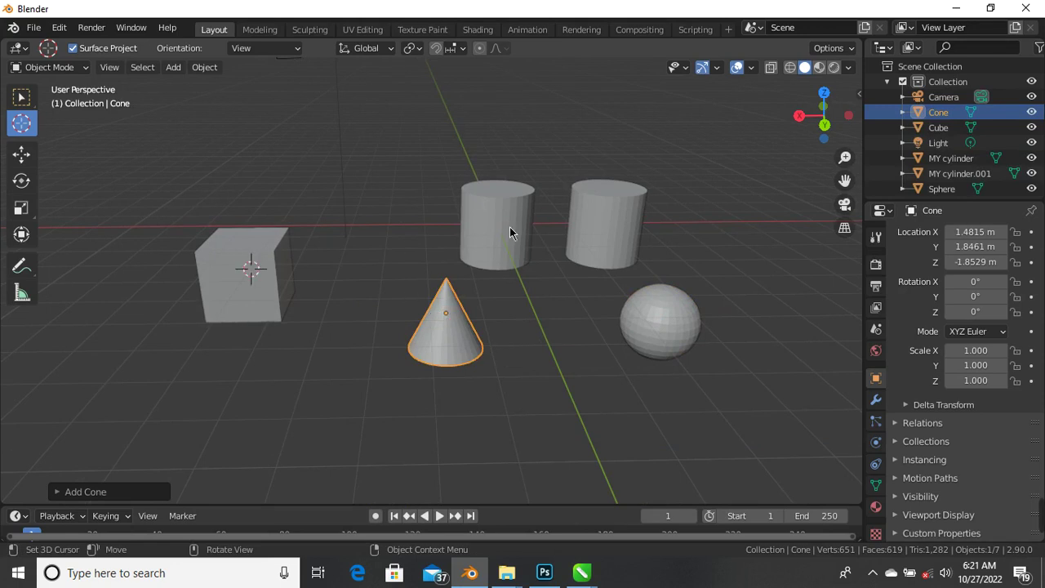
click(263, 268)
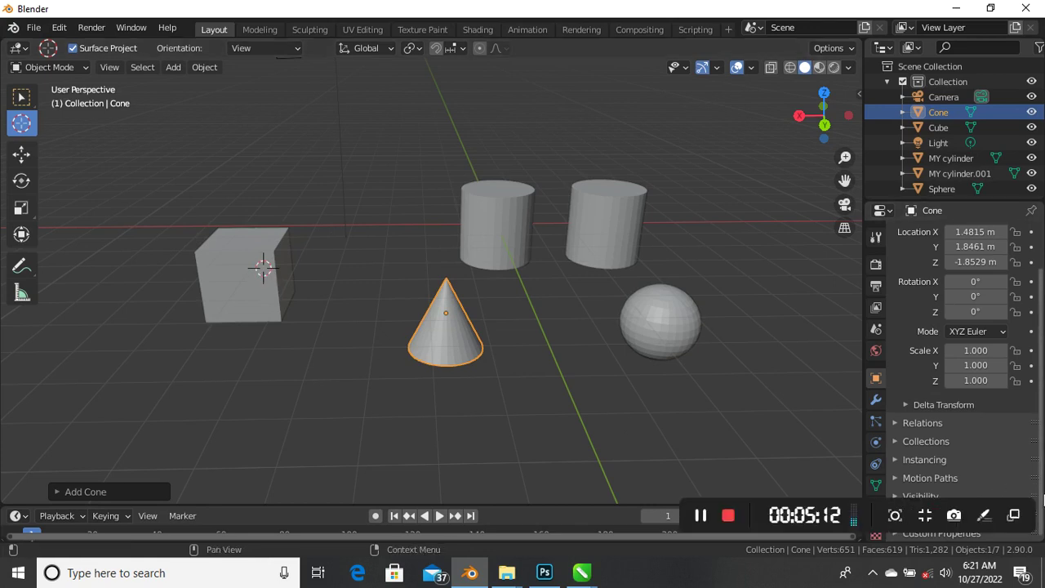
click(701, 516)
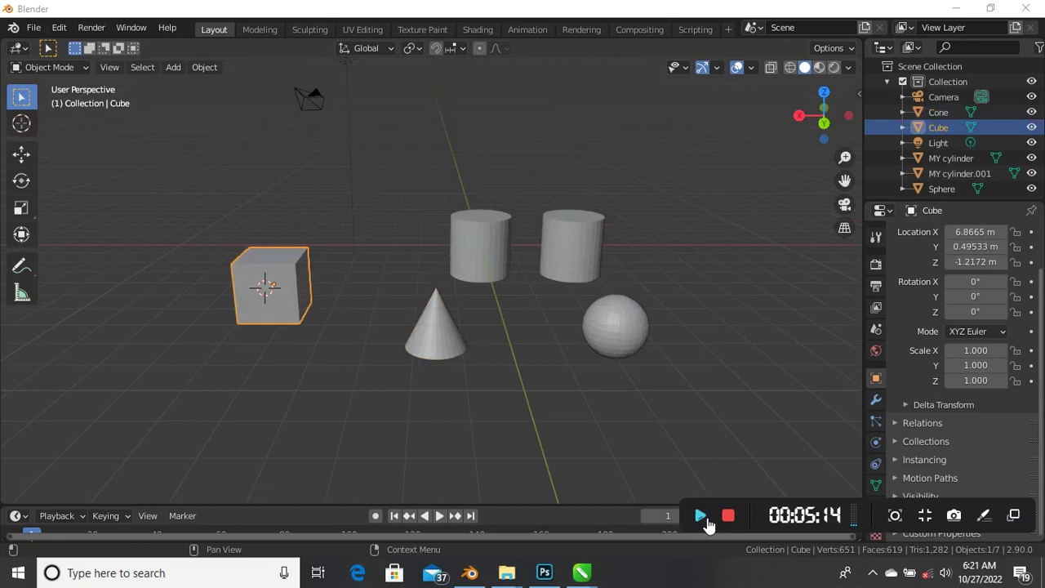
click(702, 516)
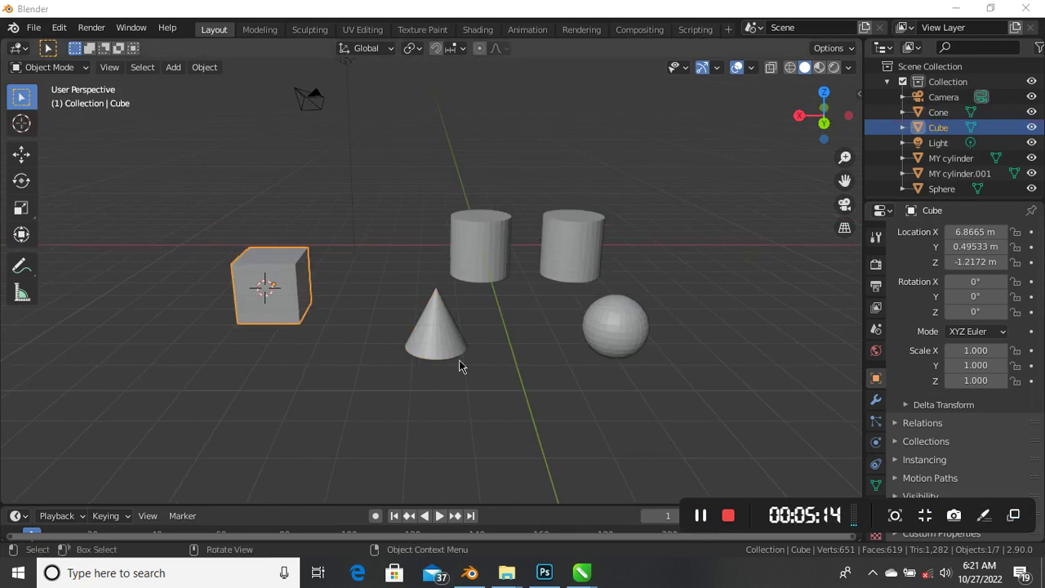
Practise selecting single objects by picking the two cylinders, the sphere and the cube one after another.
mouse_move(491, 351)
middle_down()
mouse_move(532, 343)
mouse_move(478, 352)
middle_up()
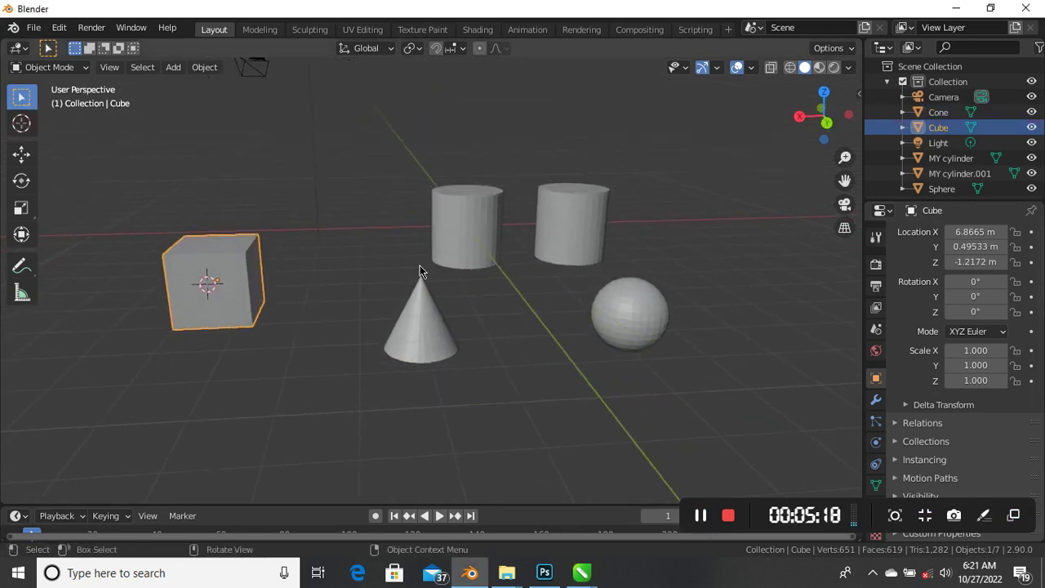
click(467, 236)
click(608, 233)
click(622, 304)
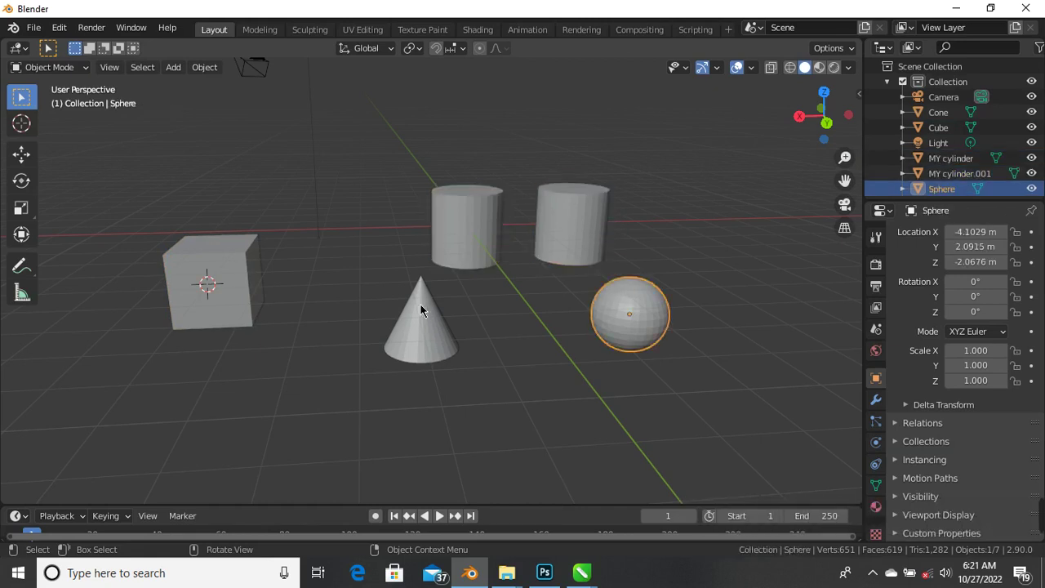
click(241, 269)
click(483, 235)
click(573, 252)
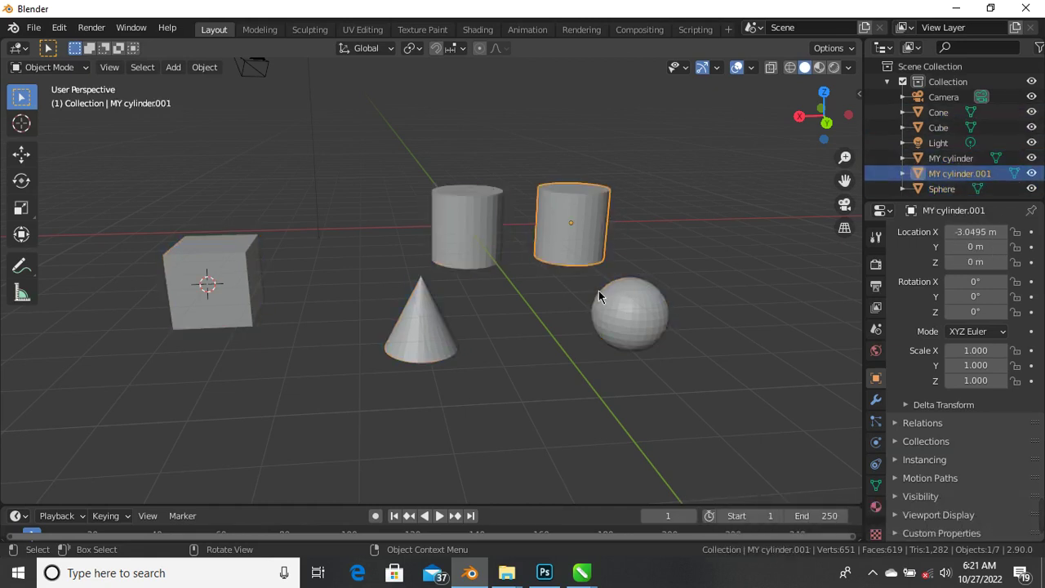
click(593, 328)
click(250, 278)
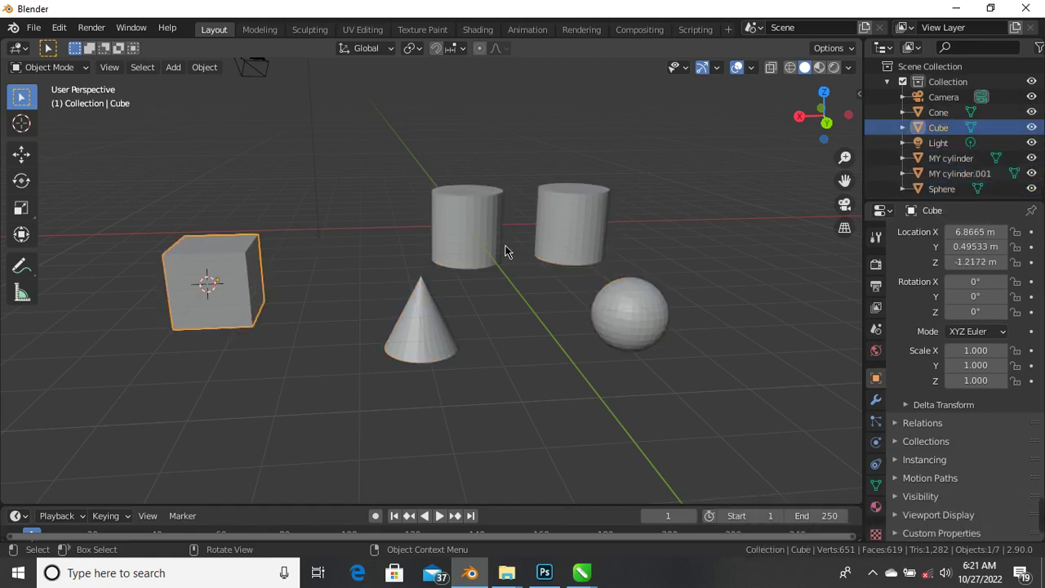
Select the original cylinder, add the cube, duplicate cylinder, sphere and cone to the selection, and clear the selection.
click(445, 235)
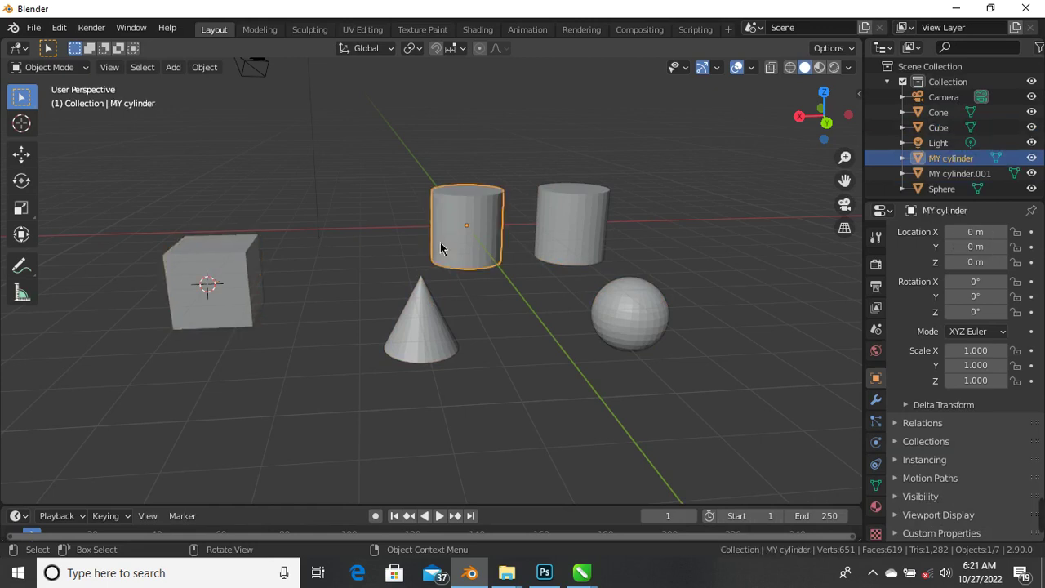
shift+click(238, 247)
shift+click(604, 220)
shift+click(638, 310)
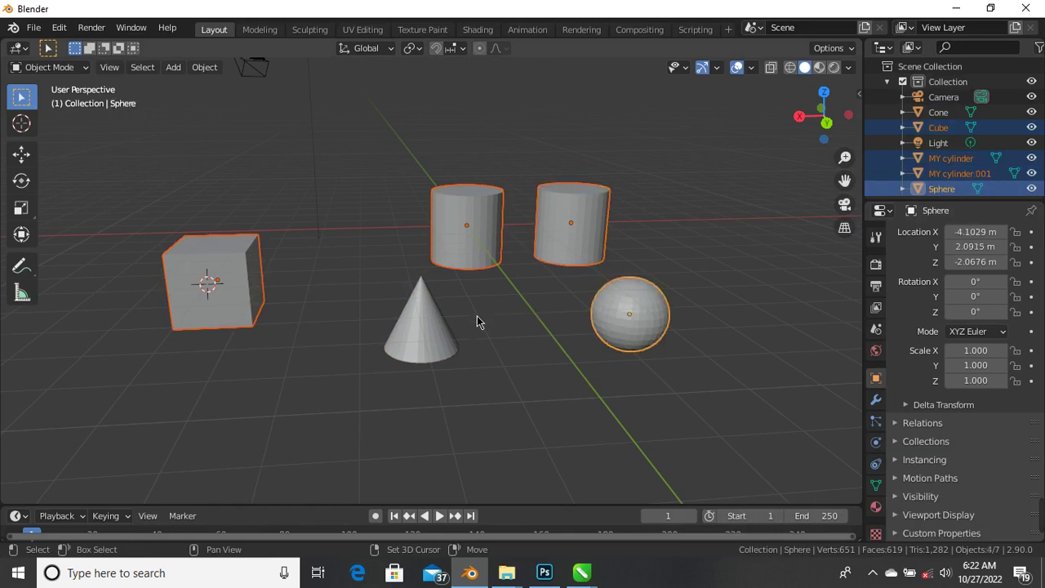
shift+click(446, 325)
click(350, 187)
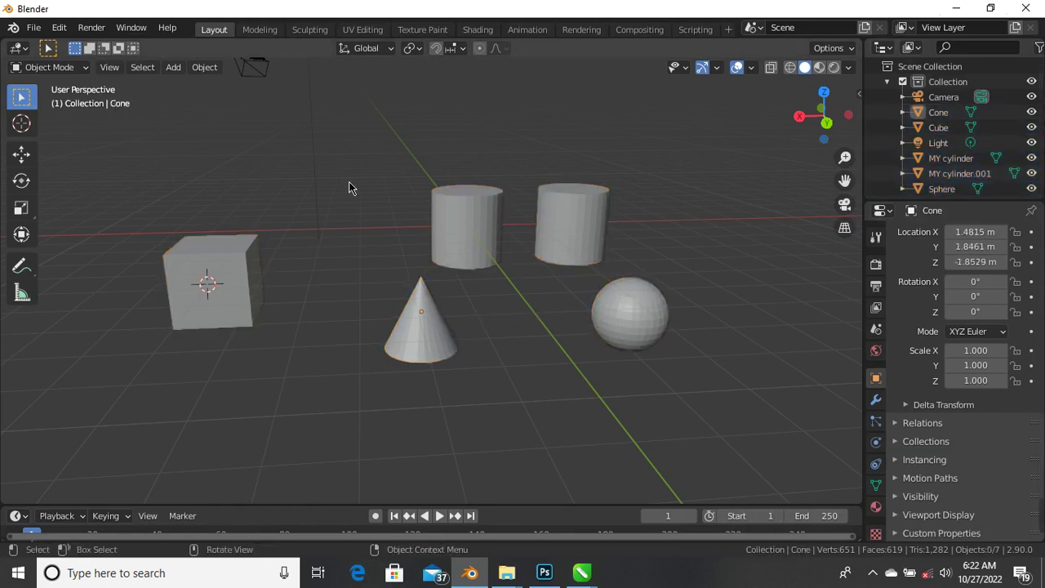
Select the cube, both cylinders, the sphere and the cone together, switch to the Move tool, and scale them to about 0.86.
click(229, 272)
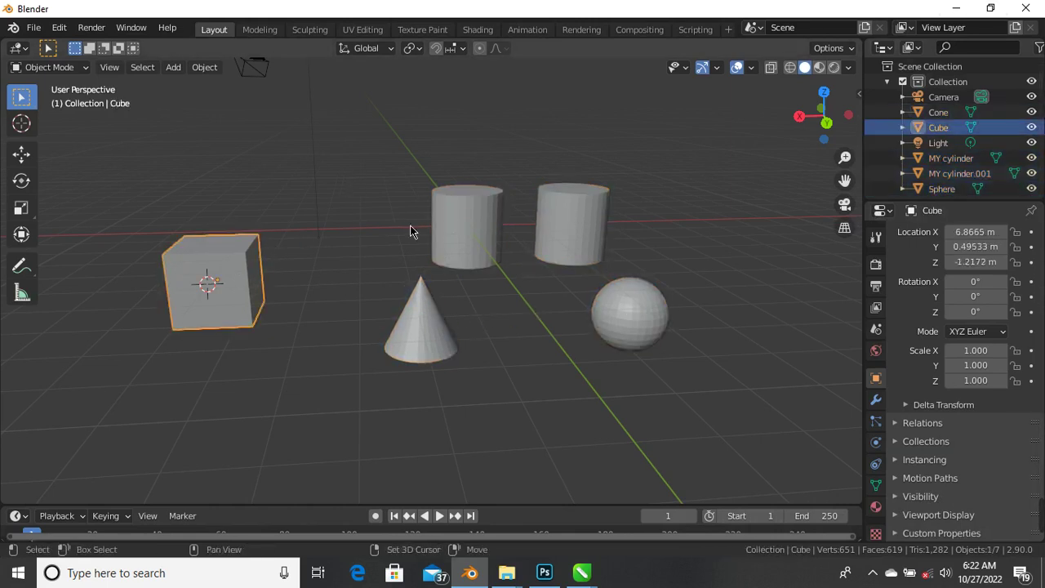
shift+click(441, 242)
shift+click(548, 215)
shift+click(624, 291)
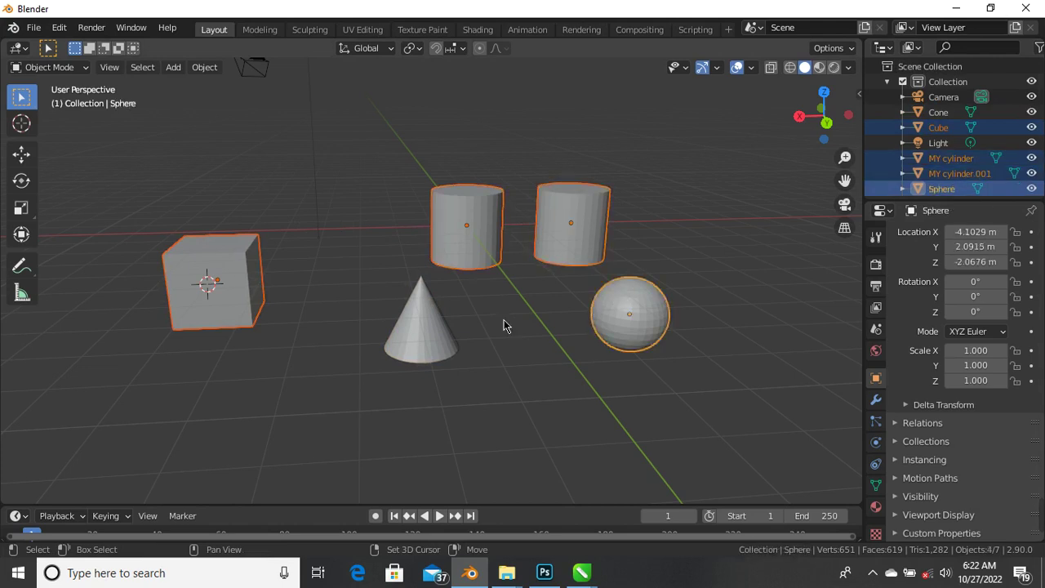
shift+click(446, 323)
click(21, 153)
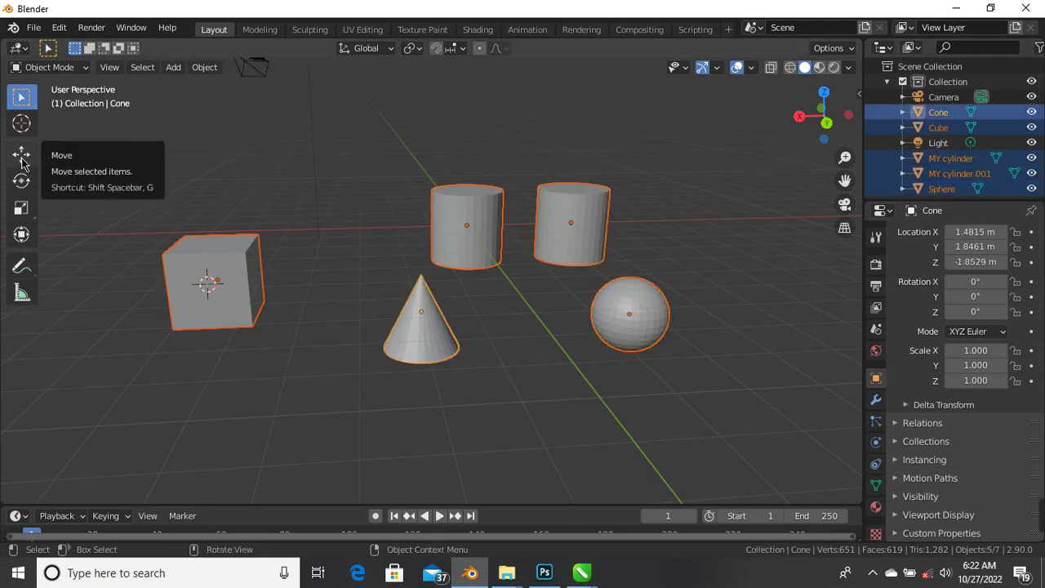
mouse_move(463, 270)
mouse_down()
mouse_move(603, 222)
mouse_move(382, 287)
mouse_move(462, 270)
mouse_up()
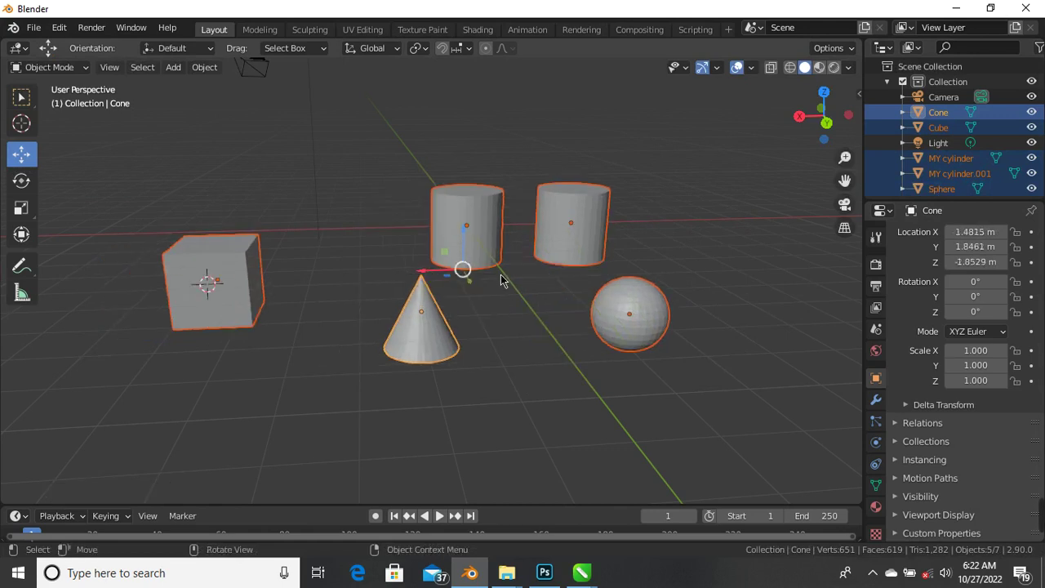
key(g)
click(462, 269)
key(s)
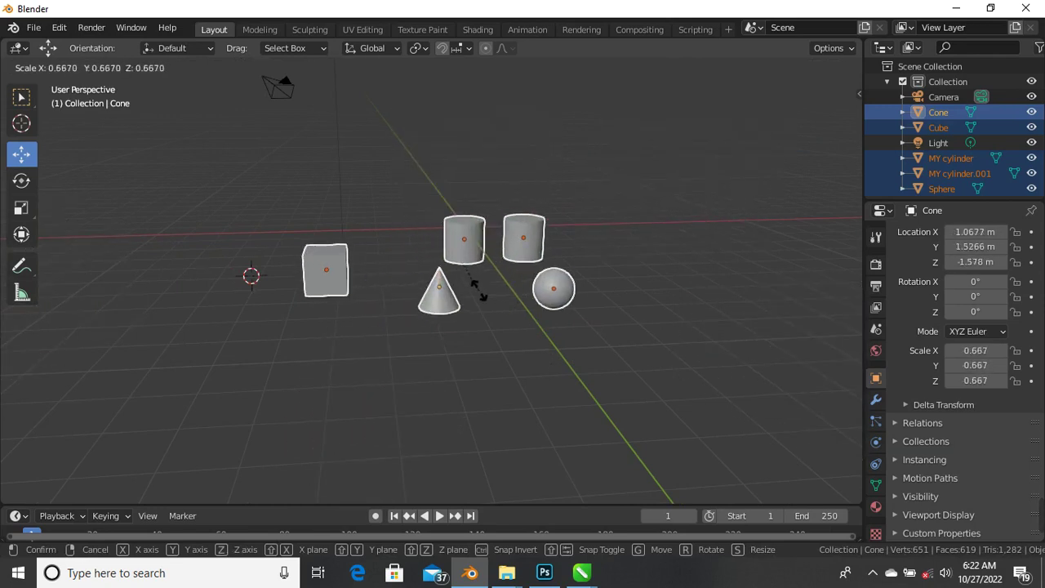
click(487, 303)
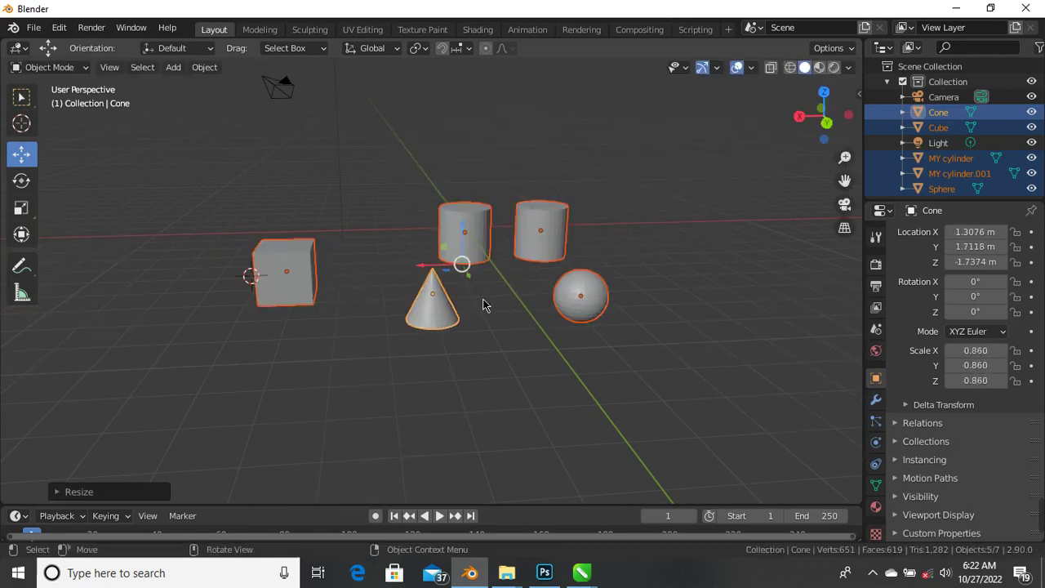
Clear the selection, select the cube, both cylinders, sphere and cone together again, and deselect everything.
click(593, 211)
middle_drag(534, 229, 340, 299)
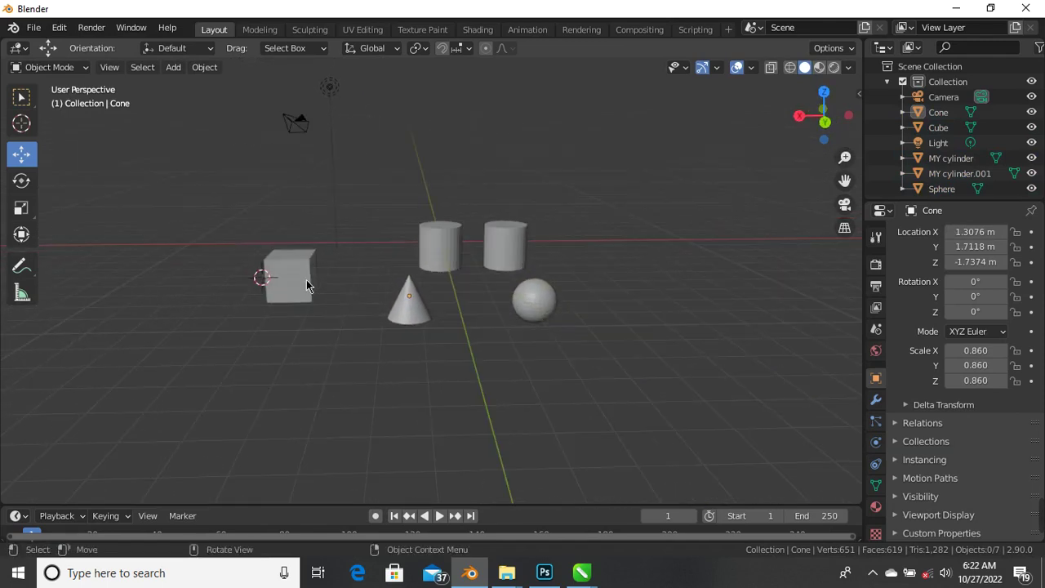
click(306, 282)
shift+click(433, 242)
shift+click(510, 244)
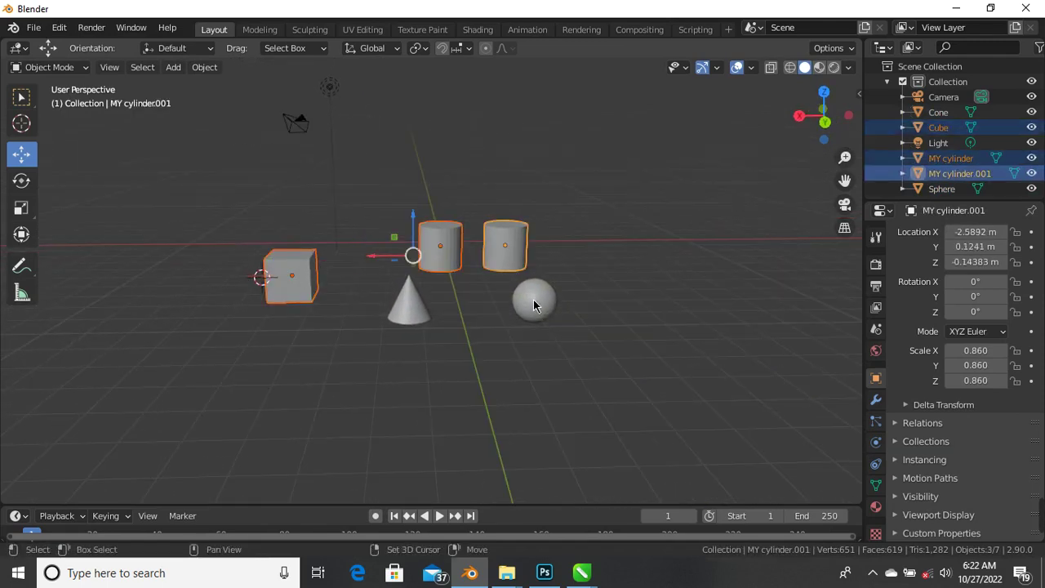
shift+click(534, 304)
shift+click(412, 302)
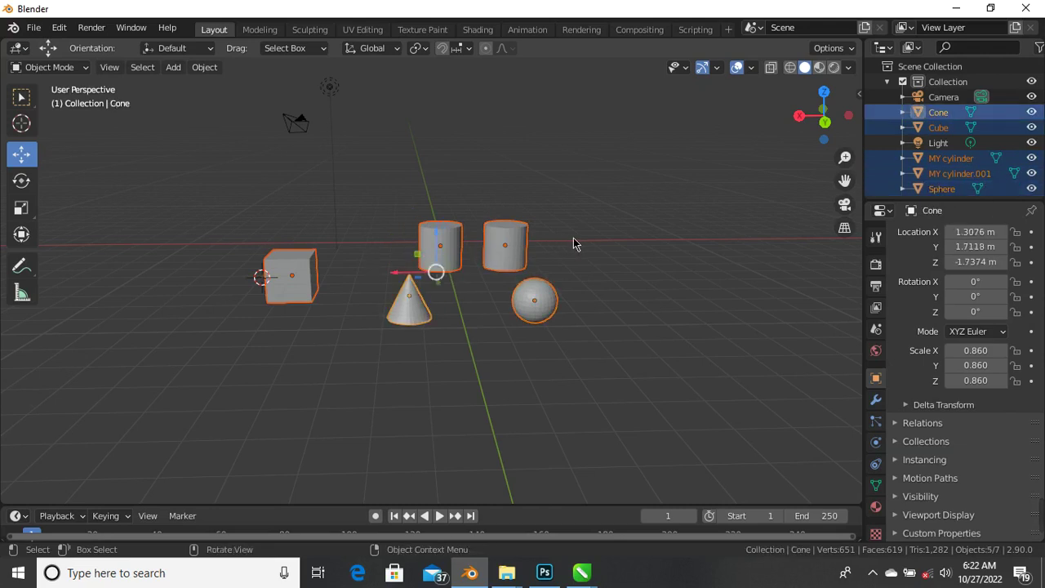
middle_drag(574, 243, 438, 276)
click(589, 256)
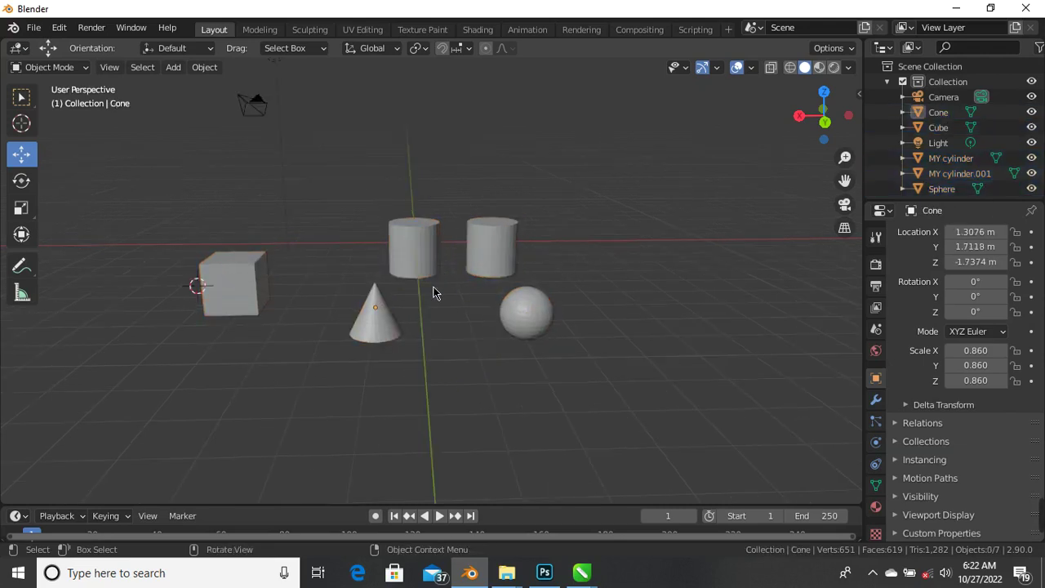
click(249, 271)
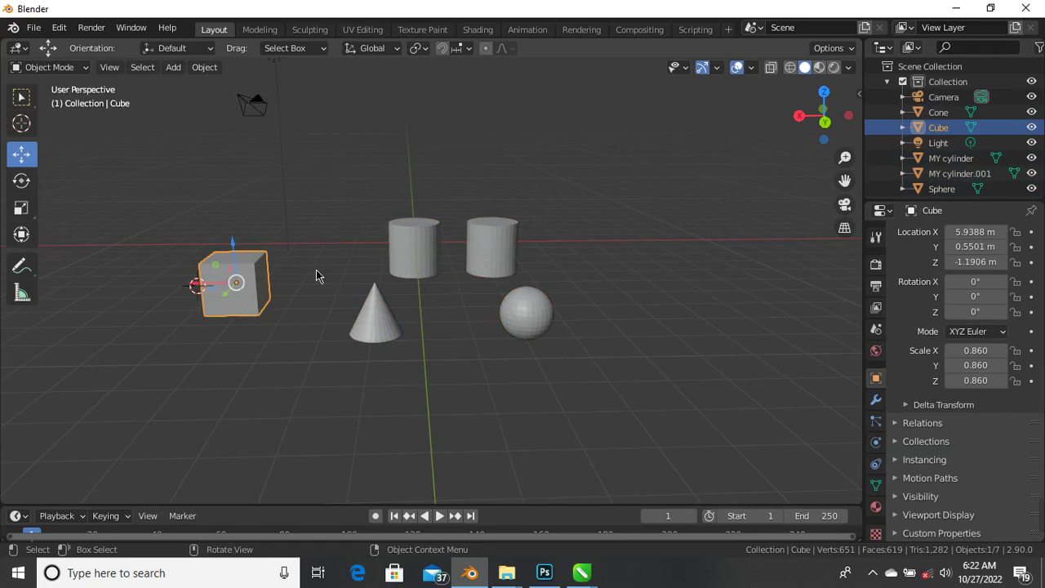
shift+click(397, 327)
shift+click(401, 250)
shift+click(490, 250)
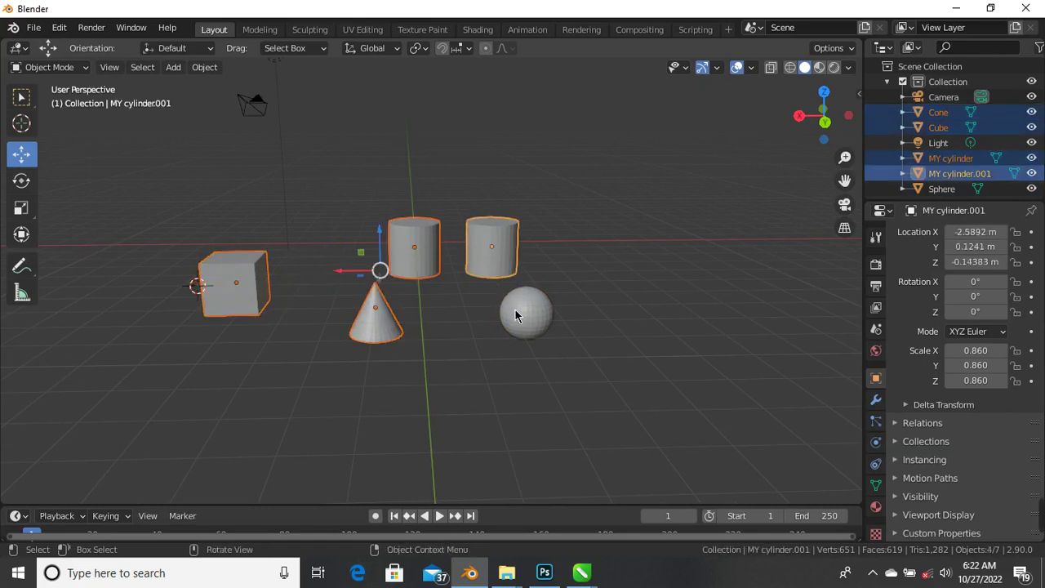
Select the sphere, cube, both cylinders and cone together and delete them from the scene.
click(516, 316)
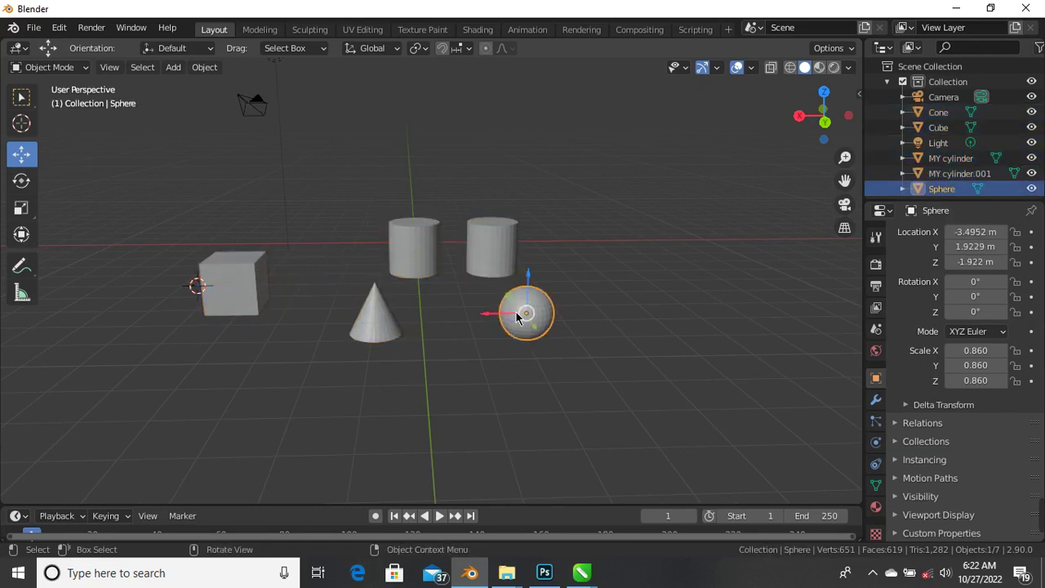
shift+click(213, 287)
shift+click(411, 249)
shift+click(480, 239)
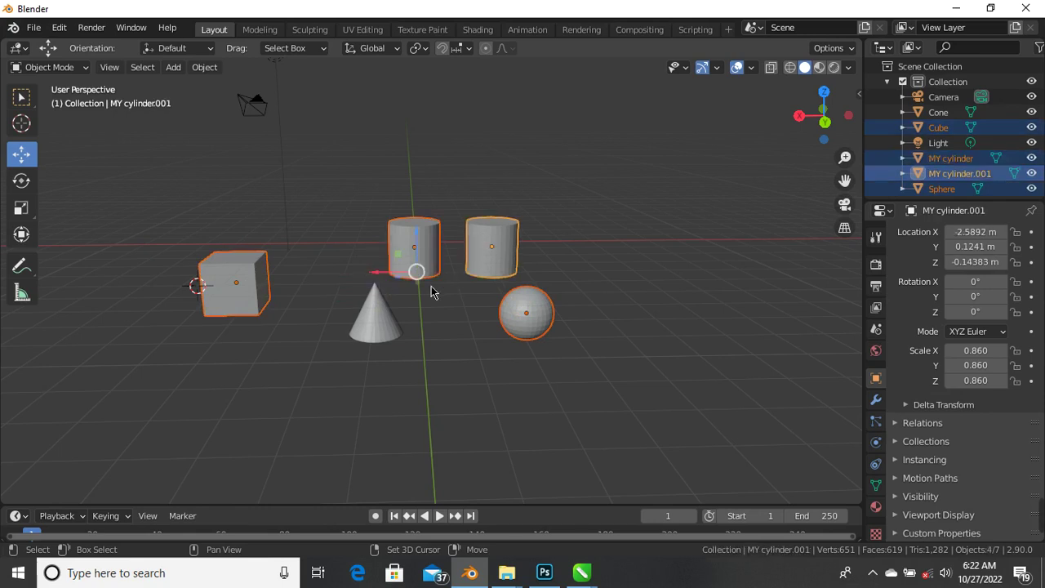
shift+click(383, 326)
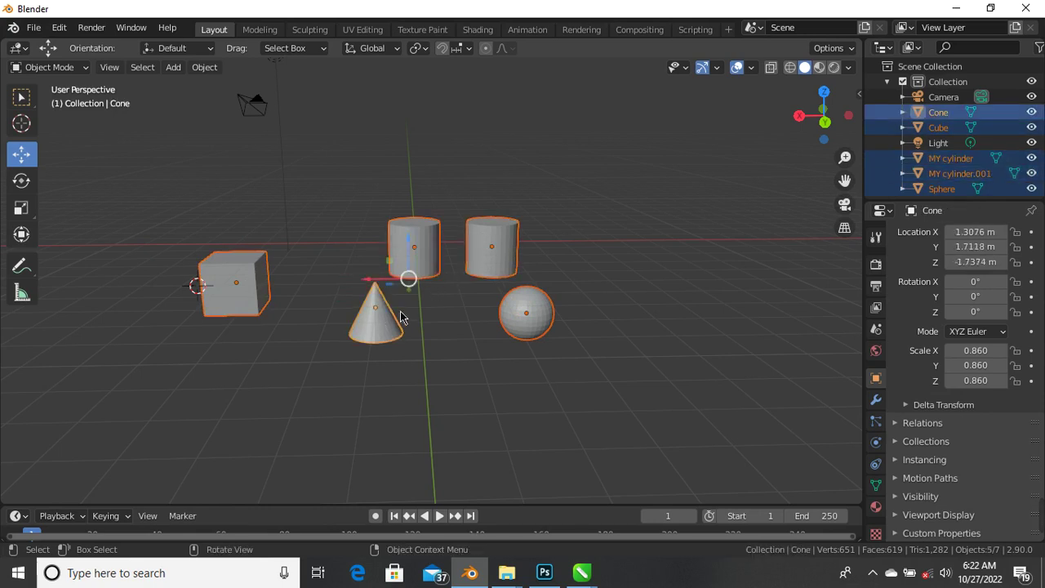
key(Delete)
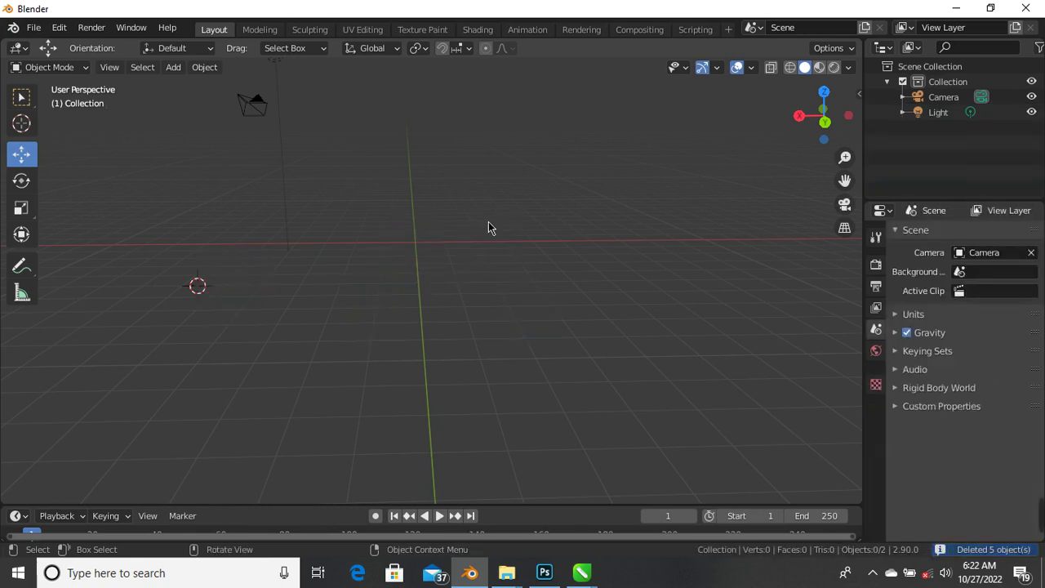
Snap the 3D cursor to the world origin.
middle_drag(488, 227, 464, 284)
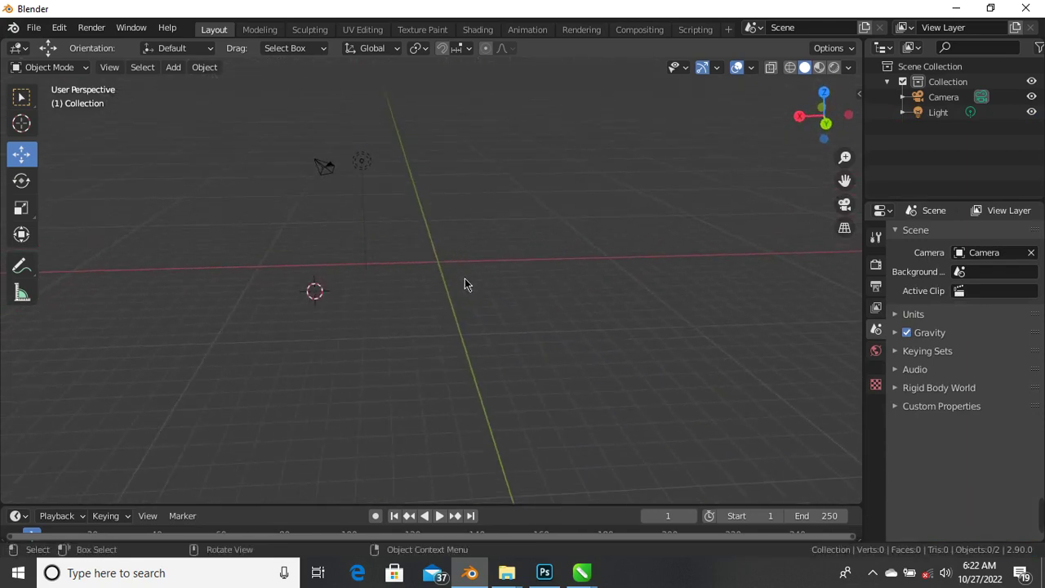
scroll(466, 278, up, 4)
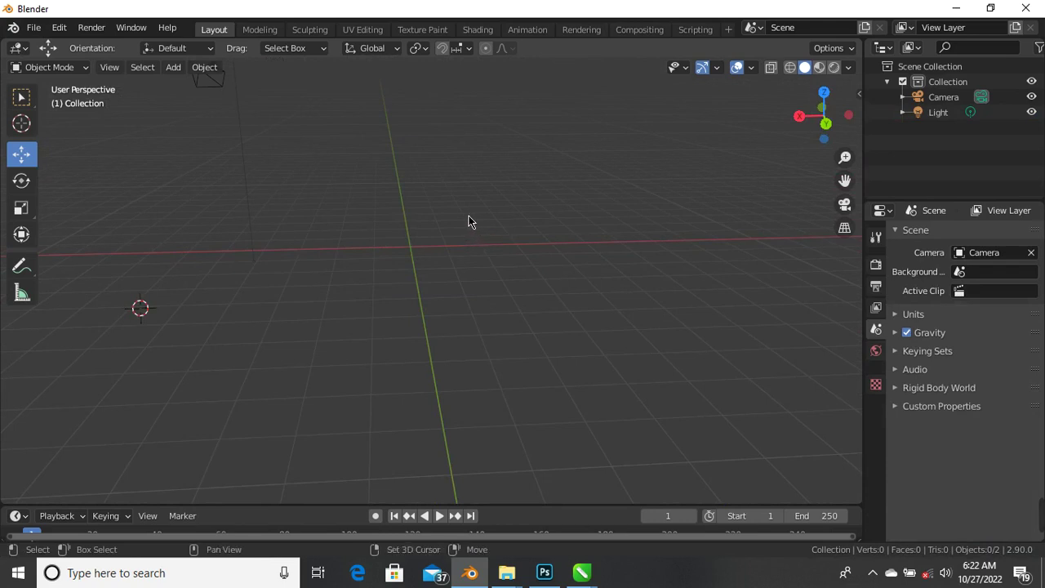
shift+middle_drag(468, 216, 479, 254)
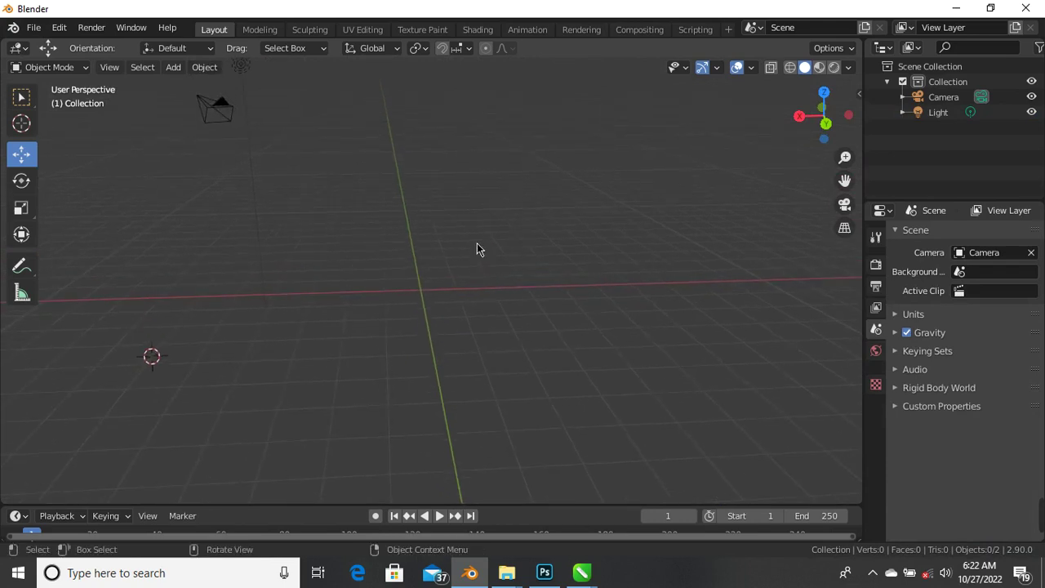
middle_drag(411, 264, 436, 255)
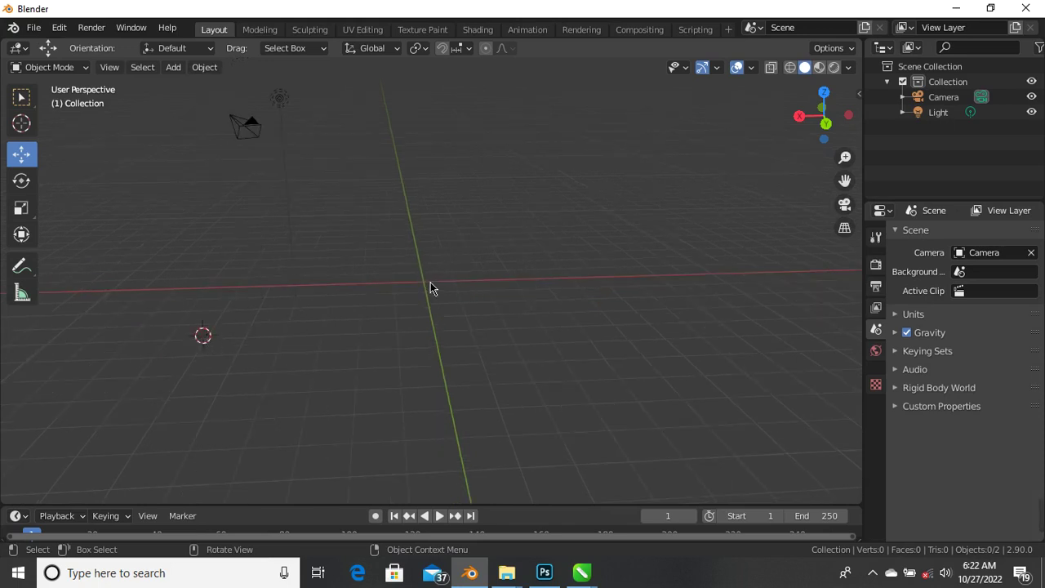
key(shift+s)
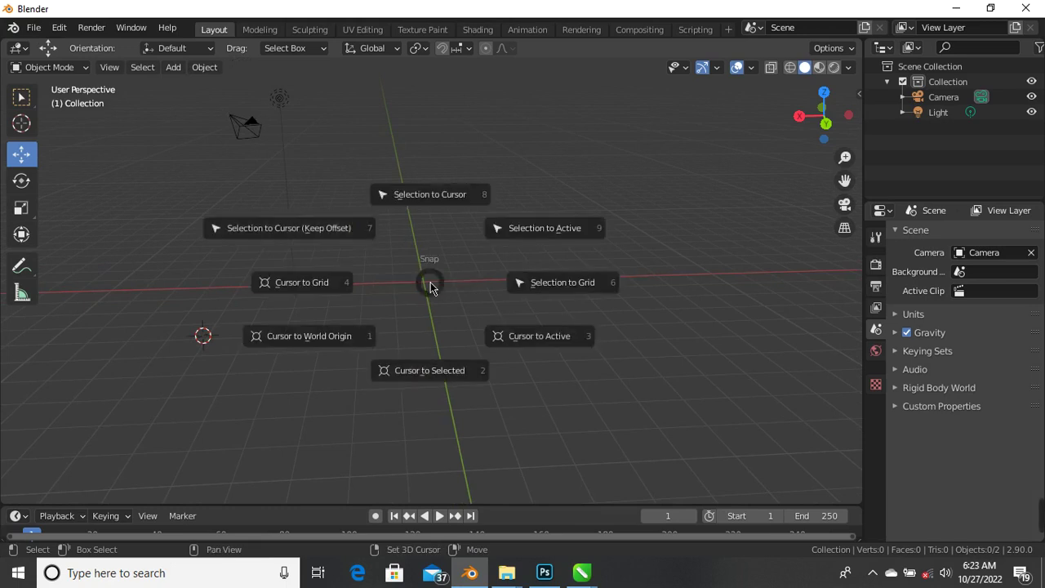
click(303, 336)
Add a torus mesh at the world origin.
mouse_move(437, 289)
middle_down()
mouse_move(451, 287)
mouse_move(434, 264)
mouse_move(392, 355)
mouse_move(401, 299)
mouse_move(378, 290)
mouse_move(435, 287)
middle_up()
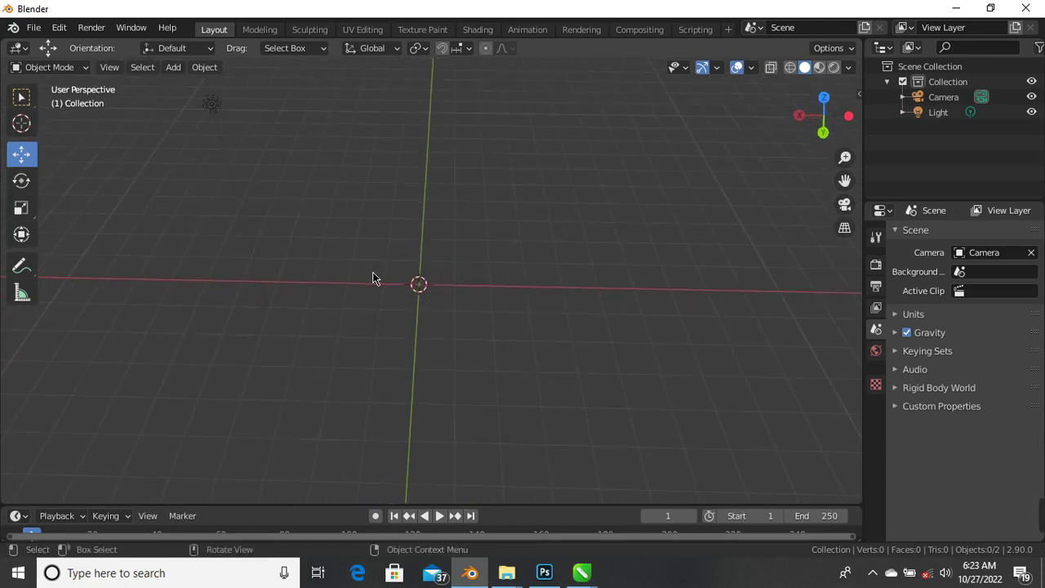
middle_drag(335, 250, 457, 318)
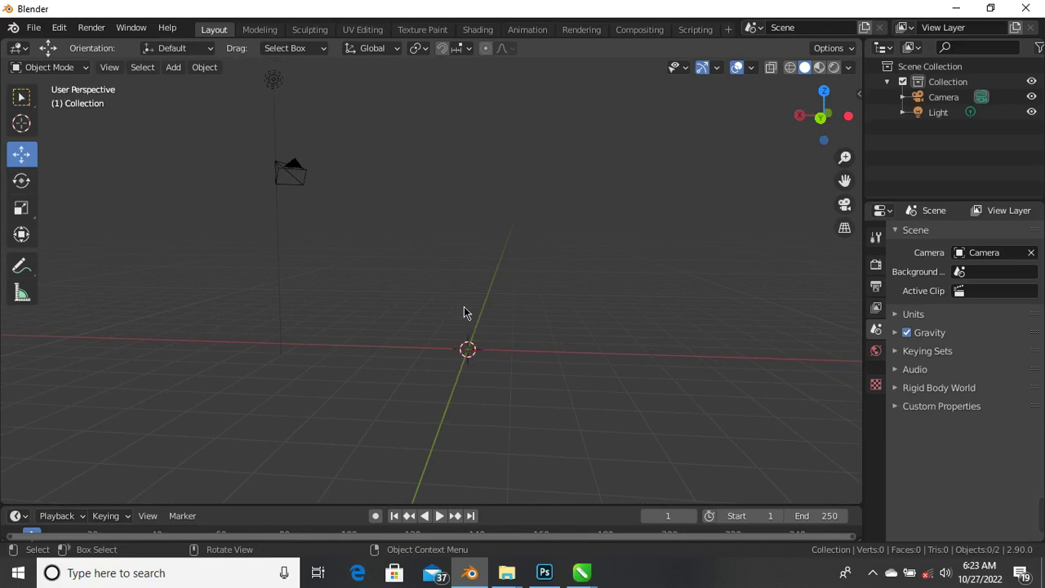
key(shift+a)
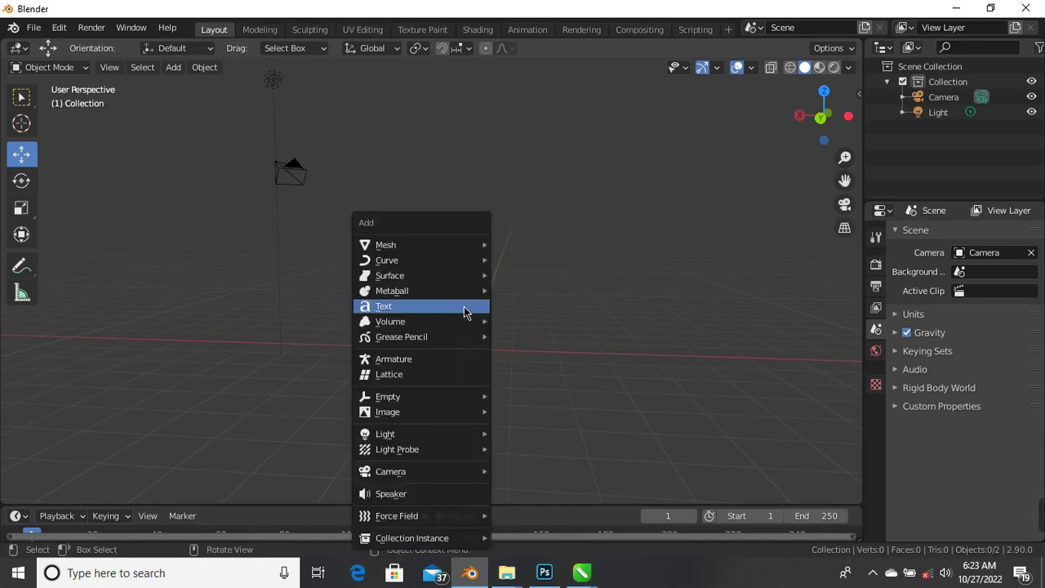
mouse_move(459, 248)
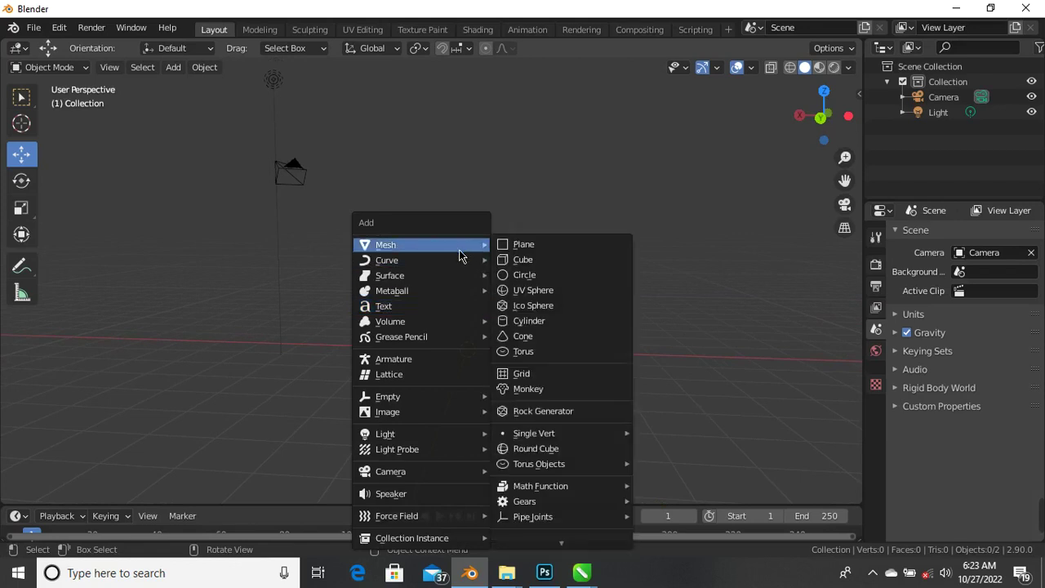
click(520, 351)
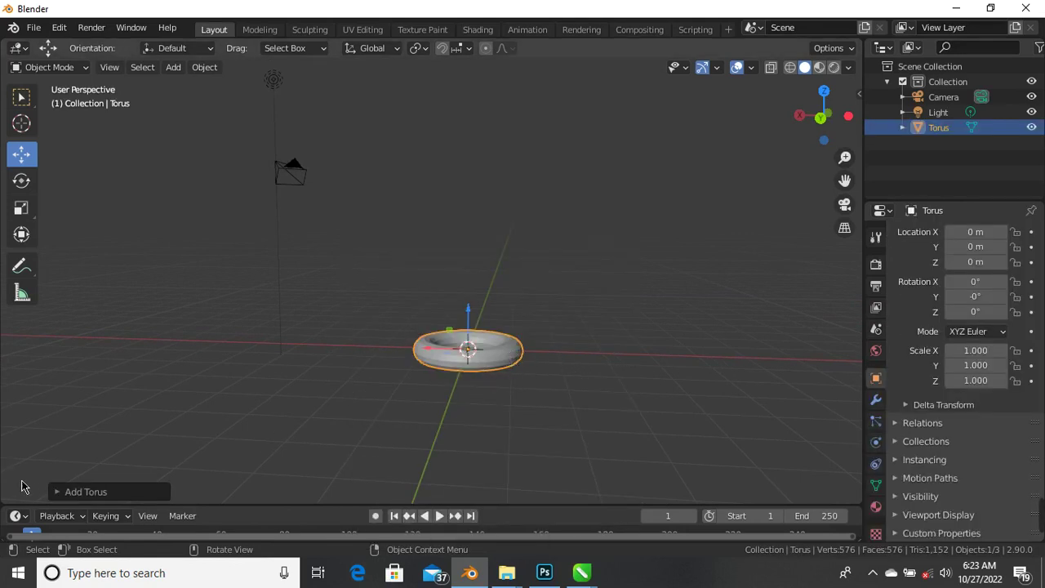
Set the new torus to 21 major segments, 7 minor segments, a 0.63 m major radius and a 0.34 m minor radius.
click(57, 493)
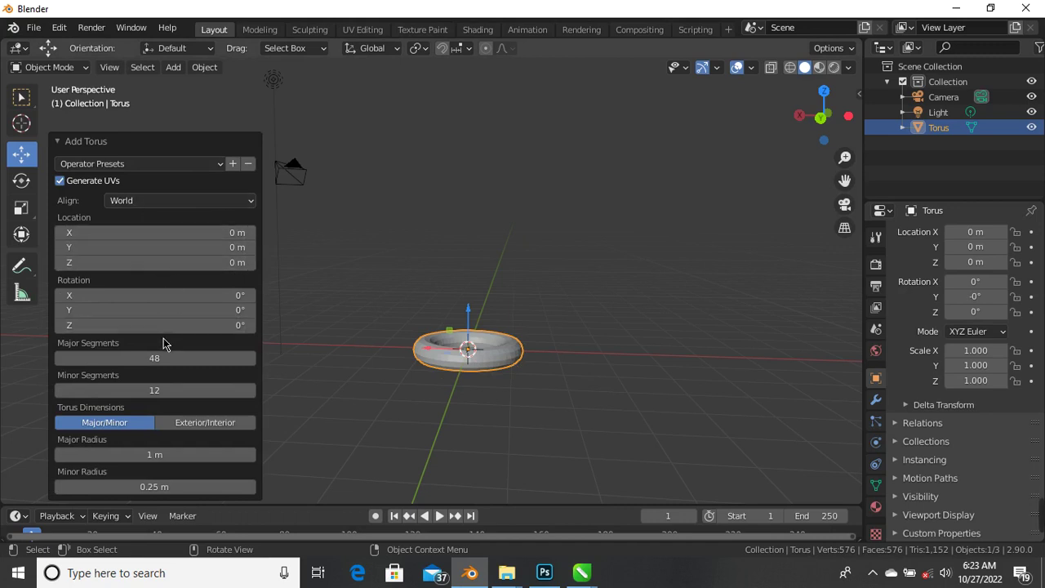
drag(172, 366, 97, 358)
drag(170, 391, 164, 395)
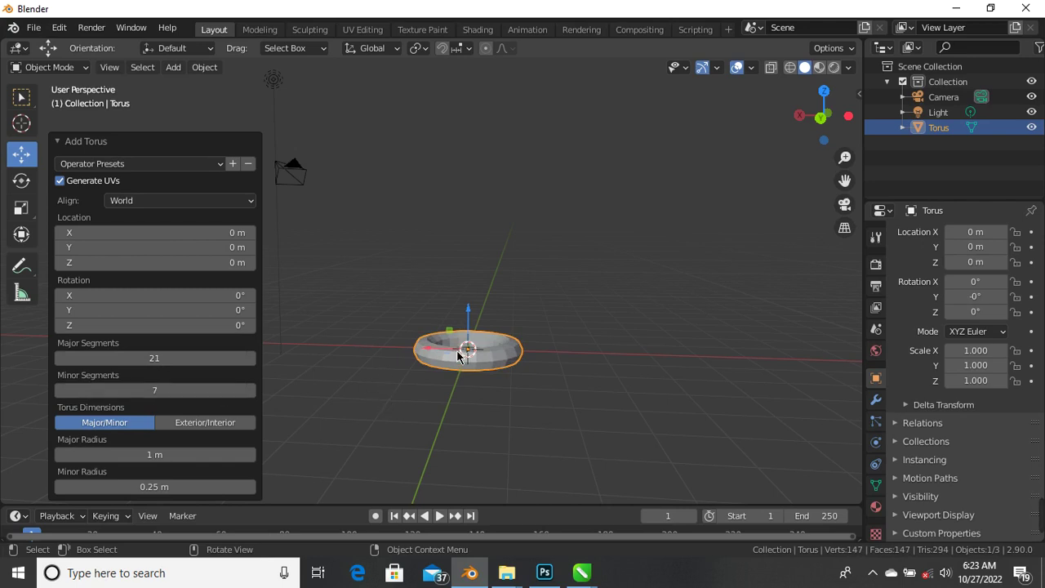
drag(166, 461, 121, 461)
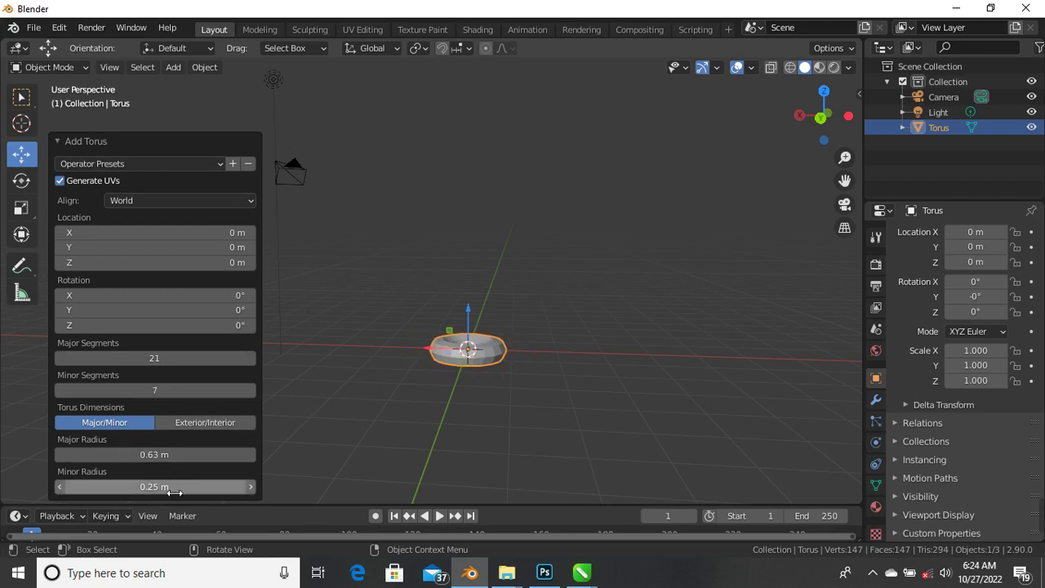
mouse_move(168, 489)
mouse_down()
mouse_move(153, 489)
mouse_move(188, 488)
mouse_up()
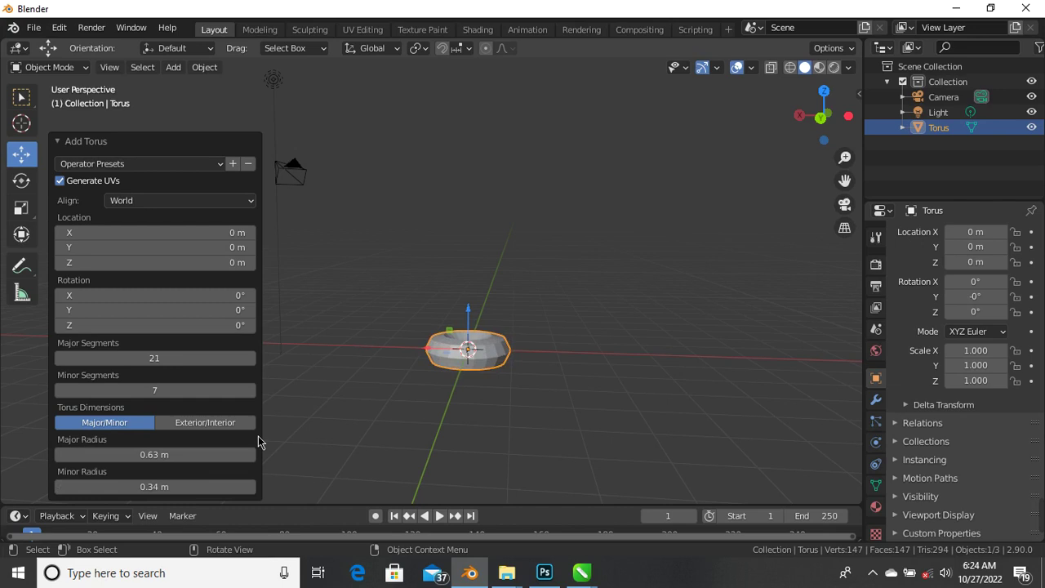
Deselect the torus and examine its faceted surface up close from several sides.
click(422, 388)
scroll(535, 343, up, 5)
scroll(473, 353, down, 3)
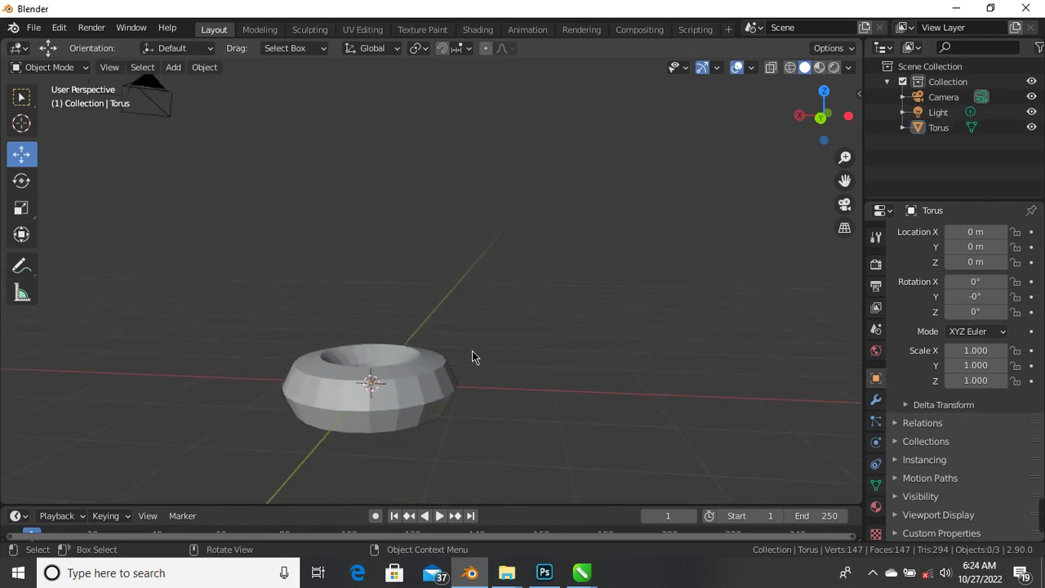
middle_drag(412, 384, 409, 433)
scroll(347, 346, up, 4)
middle_drag(338, 287, 416, 290)
scroll(607, 350, up, 1)
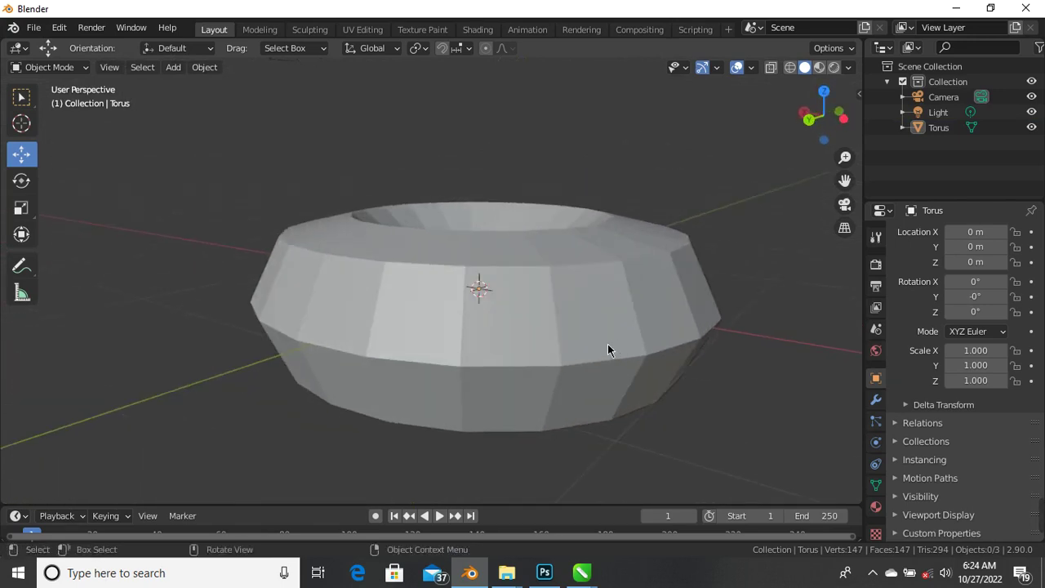
scroll(466, 341, up, 5)
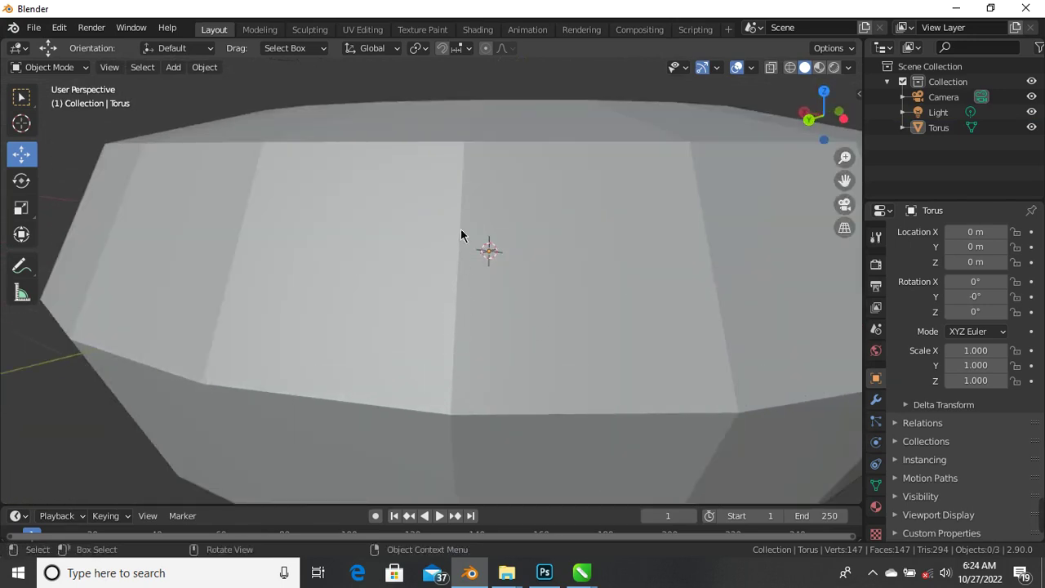
scroll(445, 310, down, 5)
middle_drag(479, 357, 472, 290)
scroll(472, 290, down, 2)
middle_drag(462, 364, 436, 319)
scroll(447, 321, down, 3)
scroll(456, 320, up, 4)
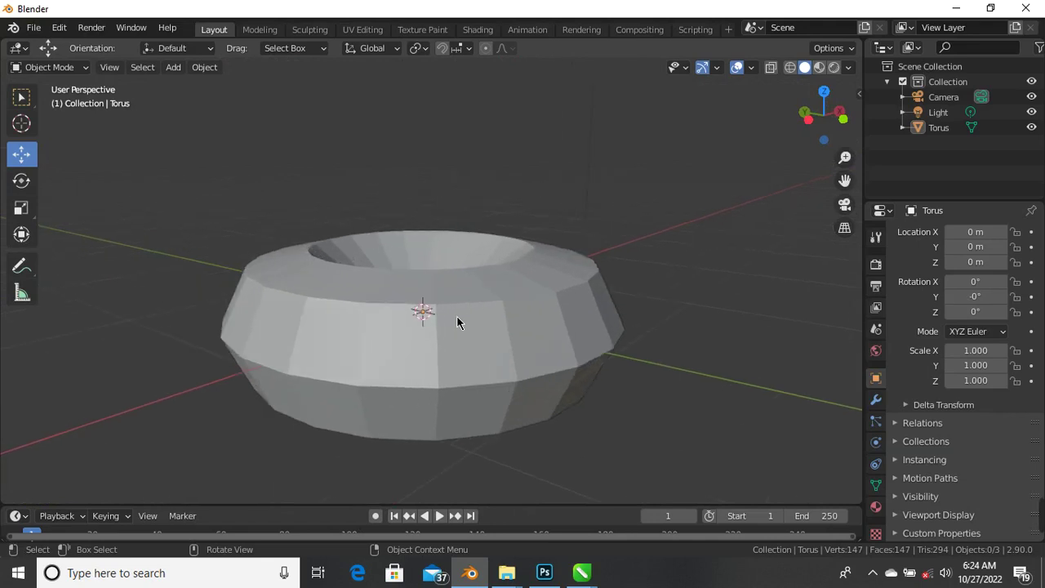
scroll(443, 292, down, 2)
middle_drag(479, 322, 443, 320)
scroll(452, 352, up, 1)
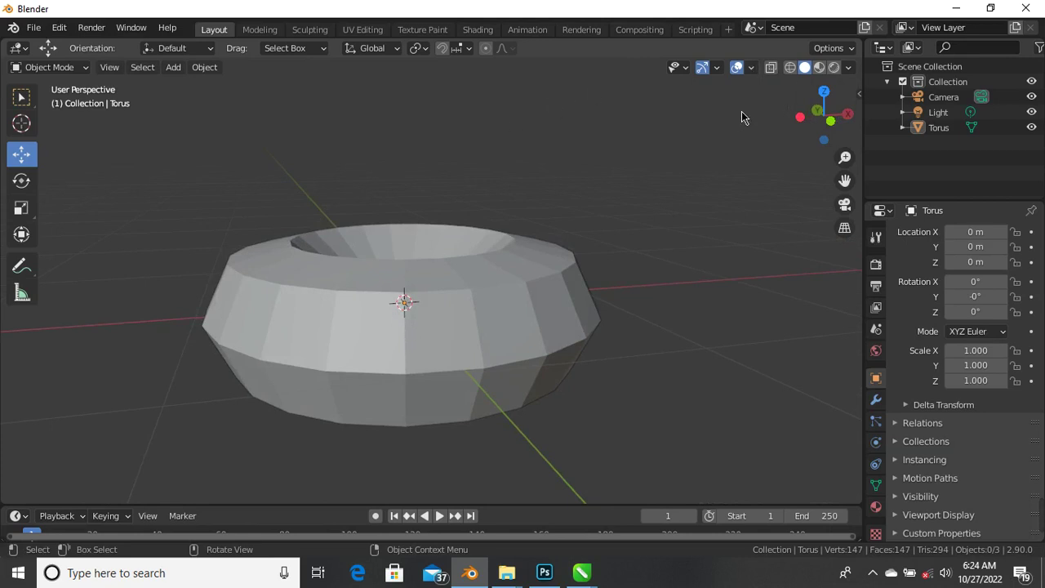
Turn on the Wireframe overlay for the viewport geometry.
click(752, 71)
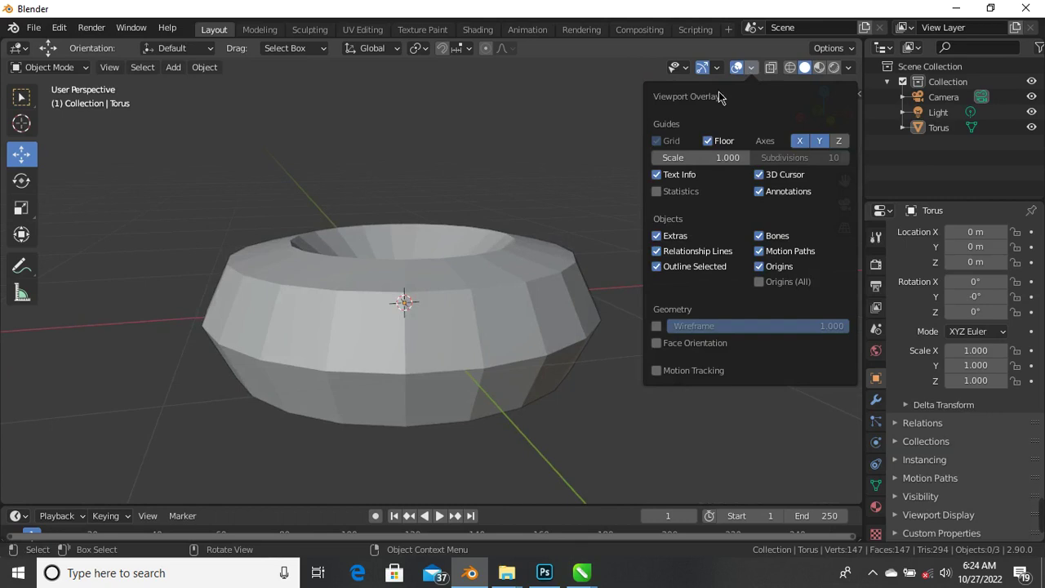
click(658, 327)
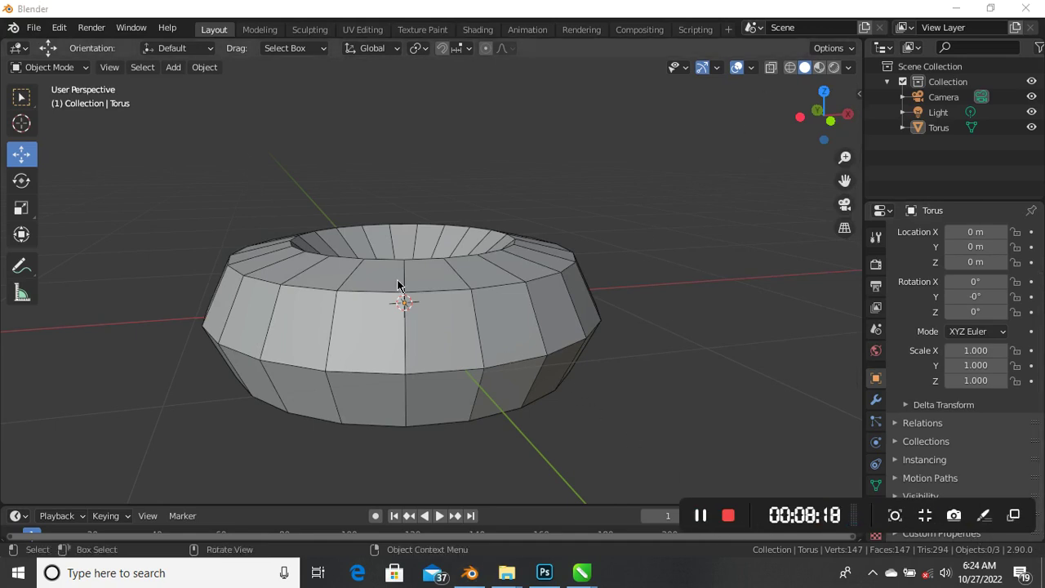
scroll(430, 337, up, 2)
scroll(440, 287, down, 2)
middle_drag(441, 287, 437, 324)
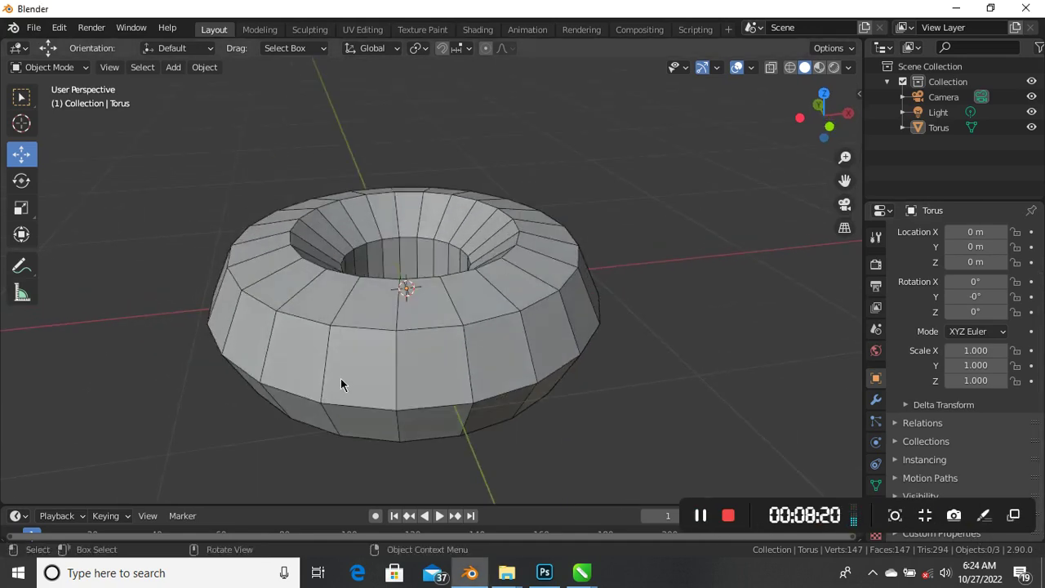
Examine the edges and faces outlined on the torus from above, the sides and close up.
scroll(422, 265, up, 2)
scroll(360, 299, down, 2)
middle_drag(360, 299, 315, 276)
scroll(408, 269, up, 2)
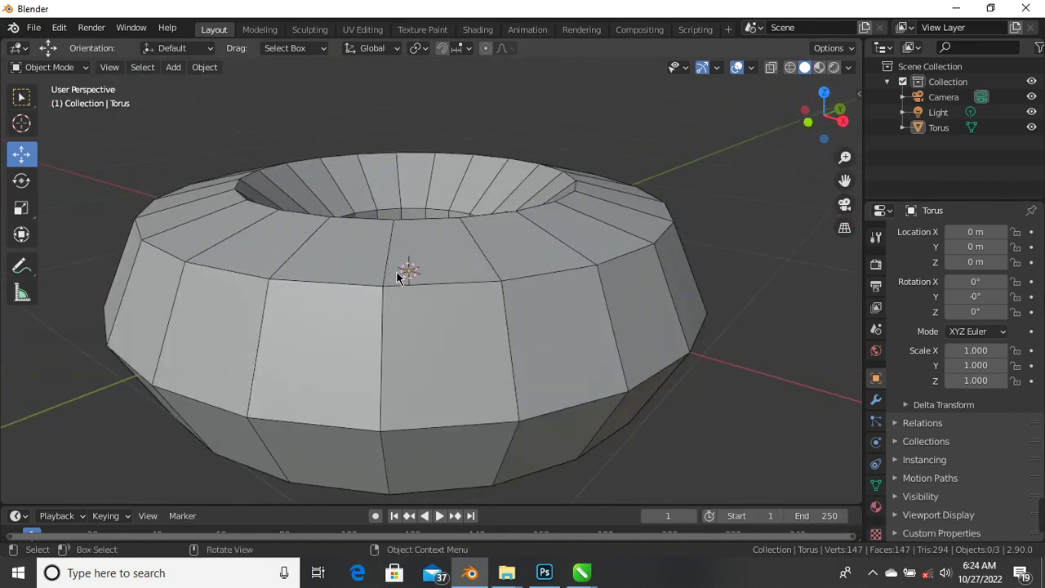
scroll(401, 270, down, 2)
middle_drag(401, 271, 381, 181)
scroll(380, 290, up, 2)
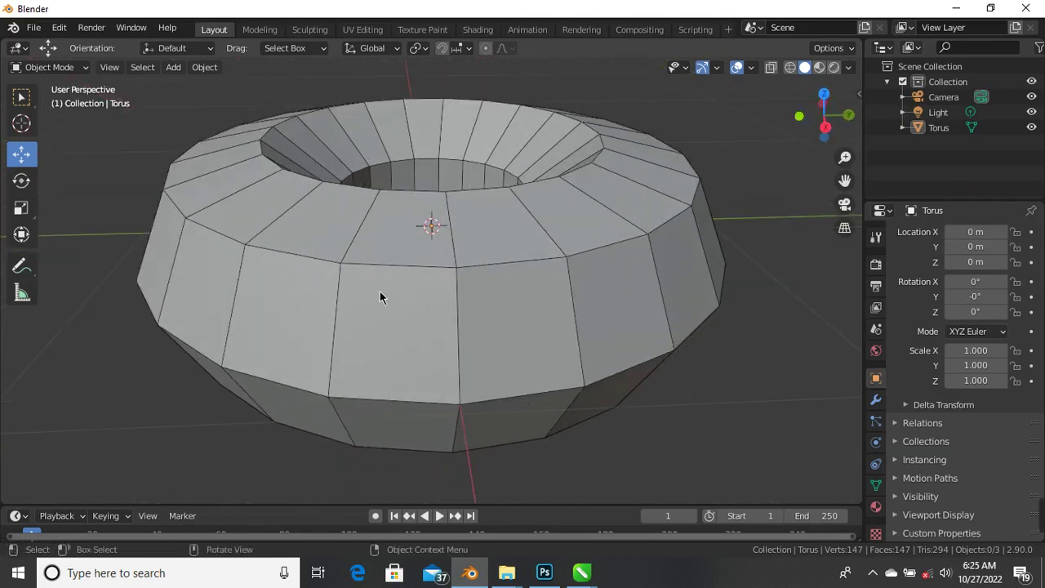
scroll(384, 288, down, 3)
middle_drag(384, 289, 491, 245)
scroll(359, 218, up, 3)
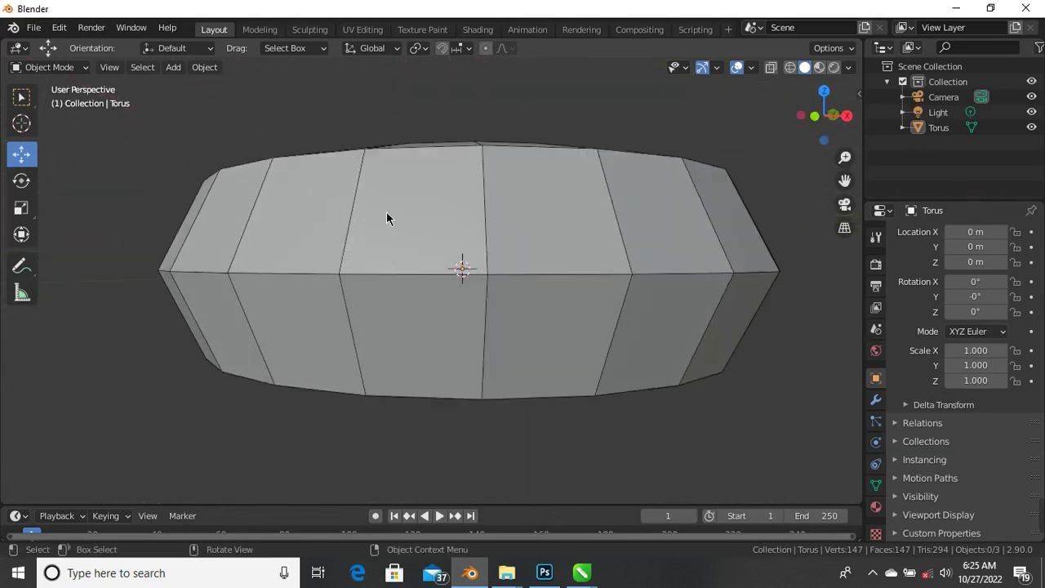
scroll(392, 233, down, 3)
middle_drag(401, 252, 551, 209)
scroll(495, 269, up, 2)
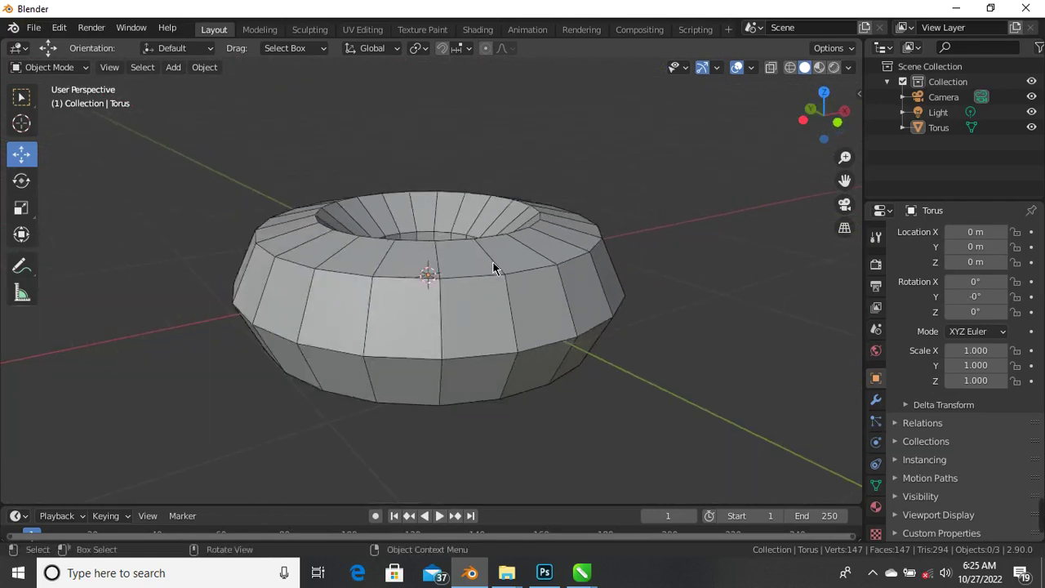
scroll(425, 289, down, 2)
scroll(433, 267, up, 4)
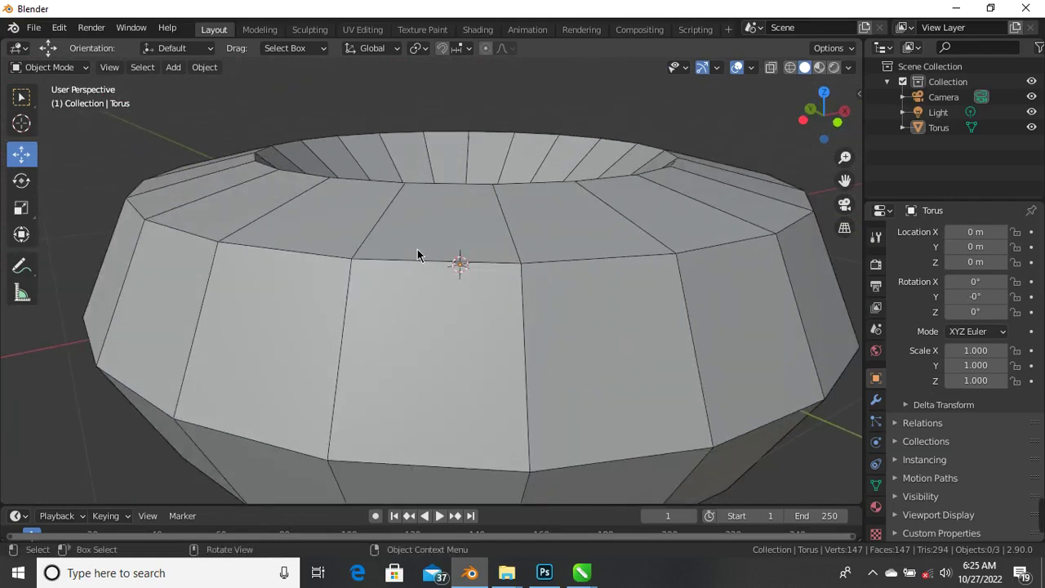
scroll(392, 245, down, 4)
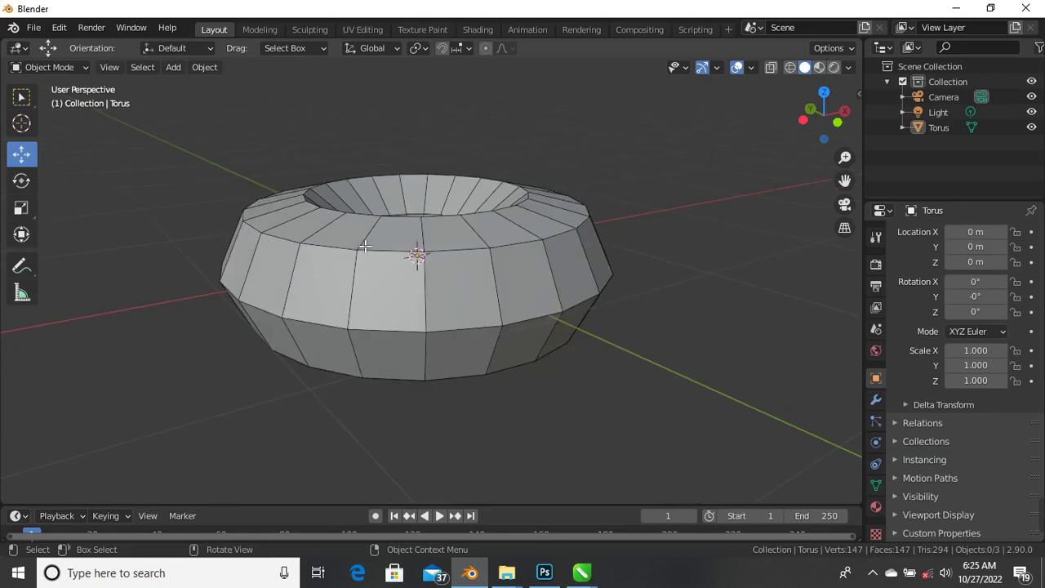
Switch the torus to Edit Mode and return to Object Mode.
key(Tab)
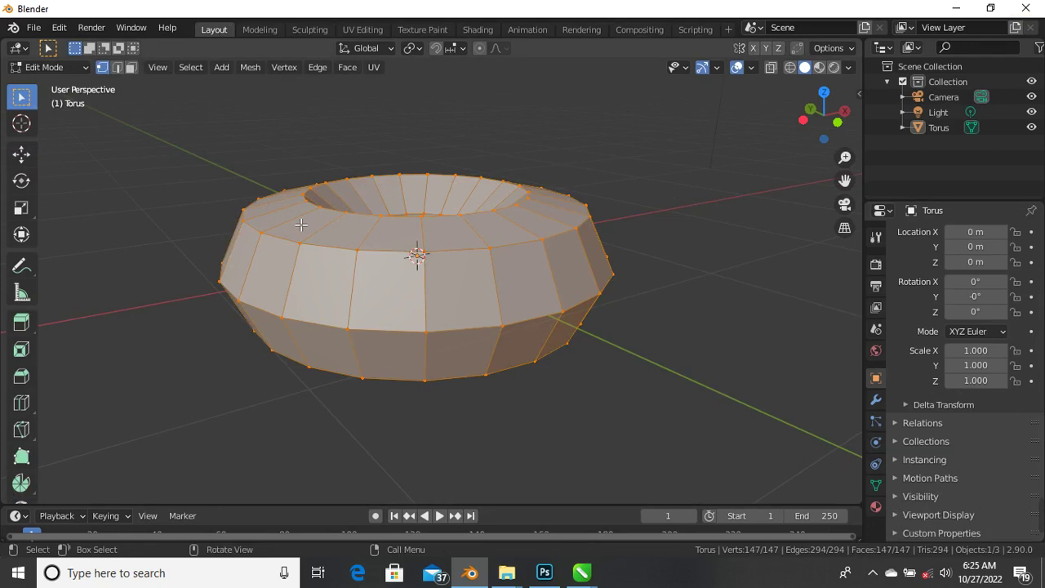
key(Tab)
scroll(375, 201, up, 4)
scroll(453, 166, down, 1)
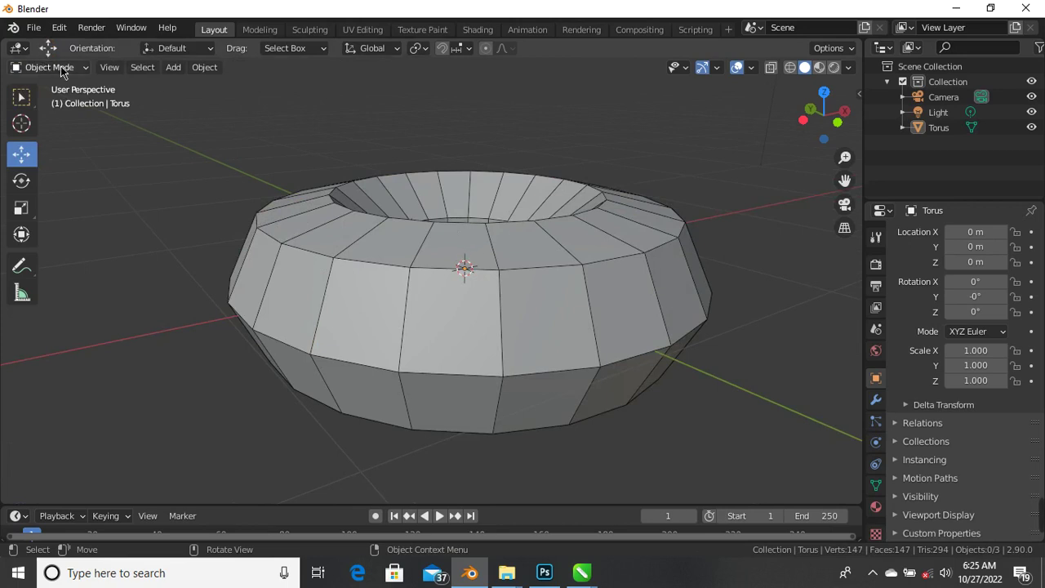
Select the torus and enter Edit Mode for it.
click(348, 248)
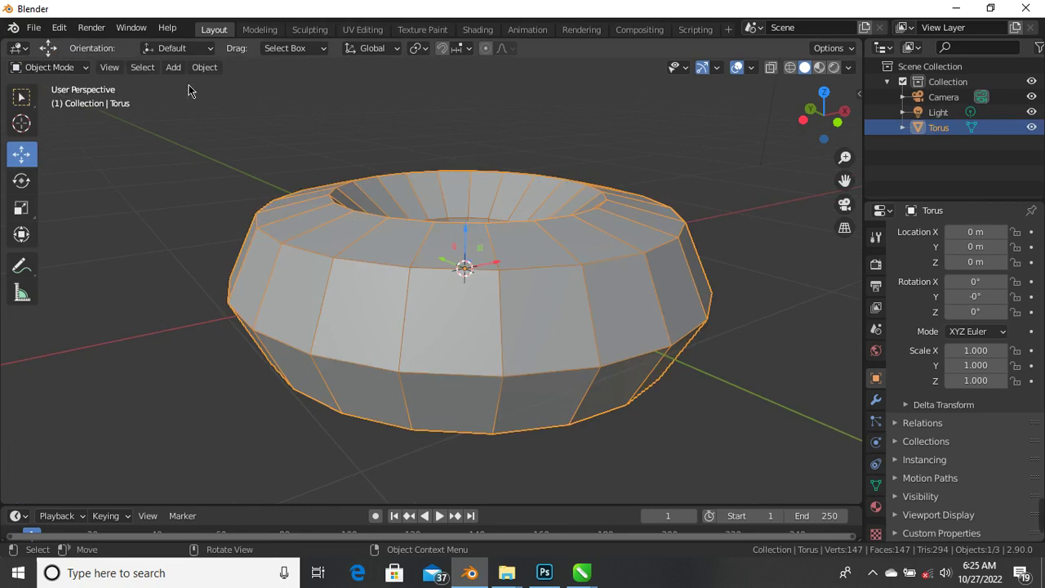
click(88, 71)
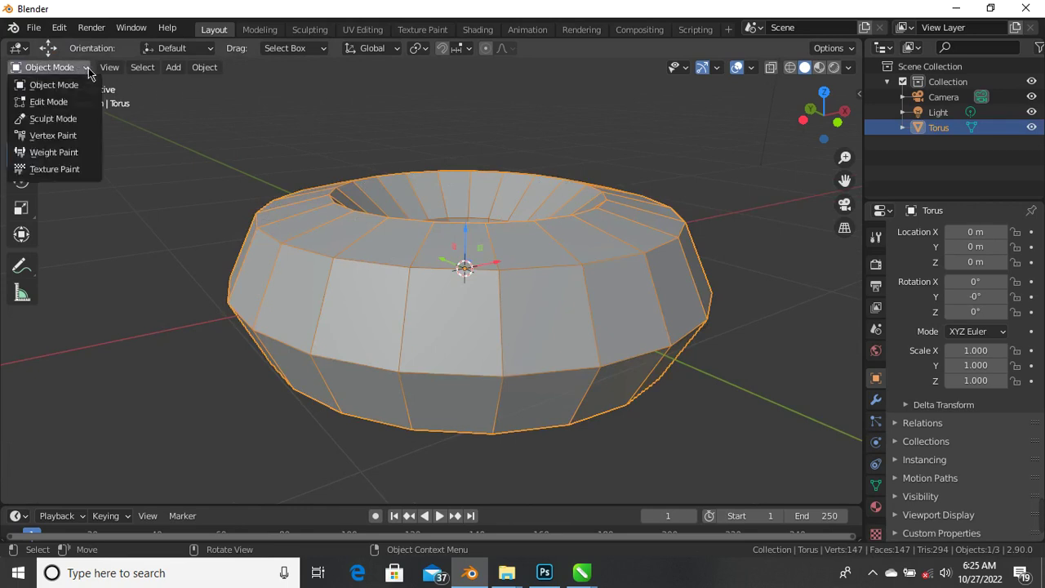
click(61, 108)
scroll(444, 248, down, 3)
scroll(466, 226, up, 3)
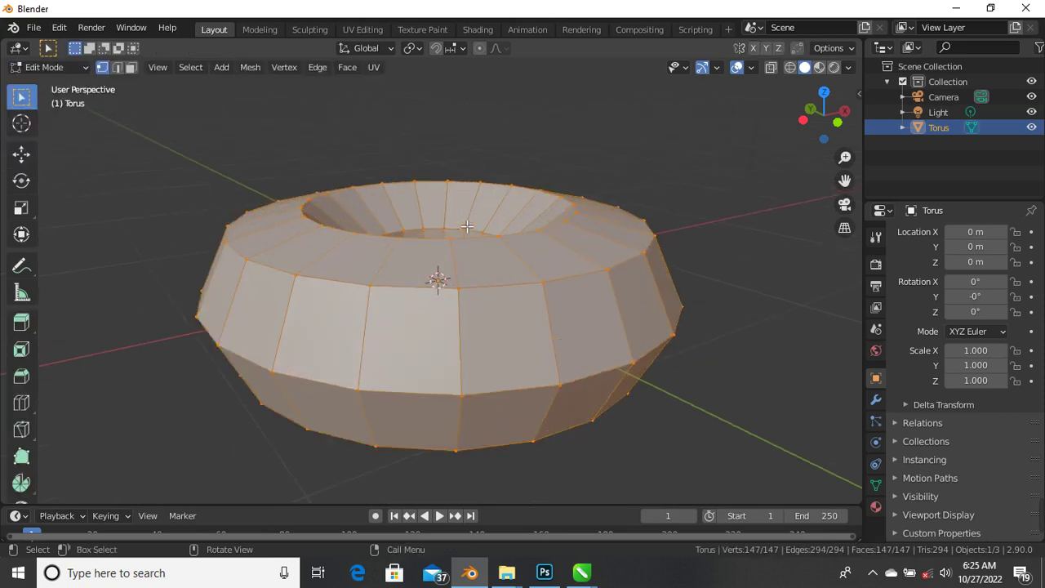
Select a single vertex on the lower inner edge of the torus hole and view the mesh around it.
scroll(466, 226, up, 2)
scroll(448, 252, down, 3)
middle_drag(449, 253, 523, 220)
scroll(522, 220, up, 3)
click(429, 295)
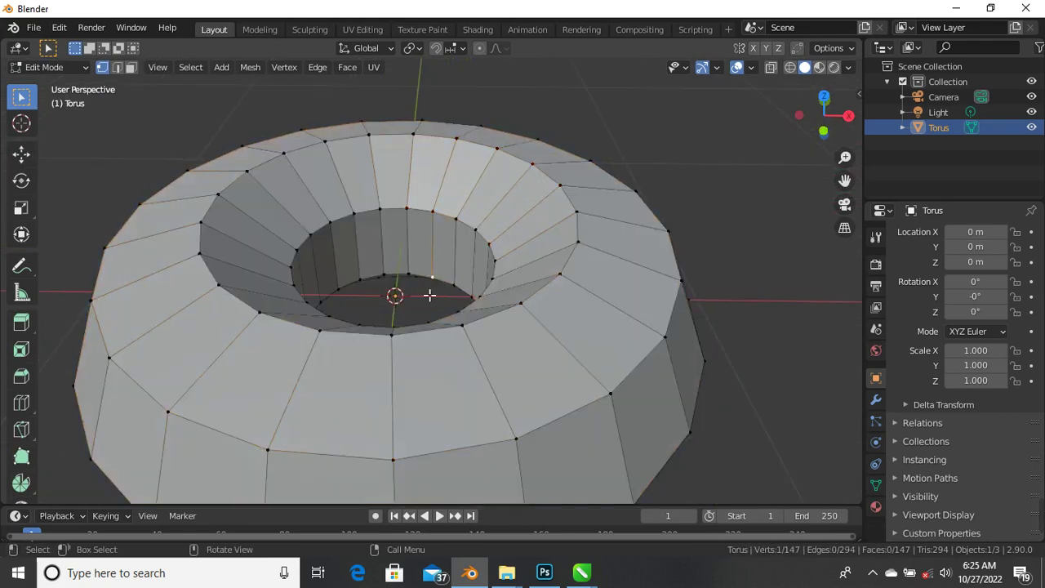
scroll(442, 257, down, 4)
middle_drag(433, 292, 384, 260)
scroll(384, 260, up, 4)
scroll(384, 260, up, 1)
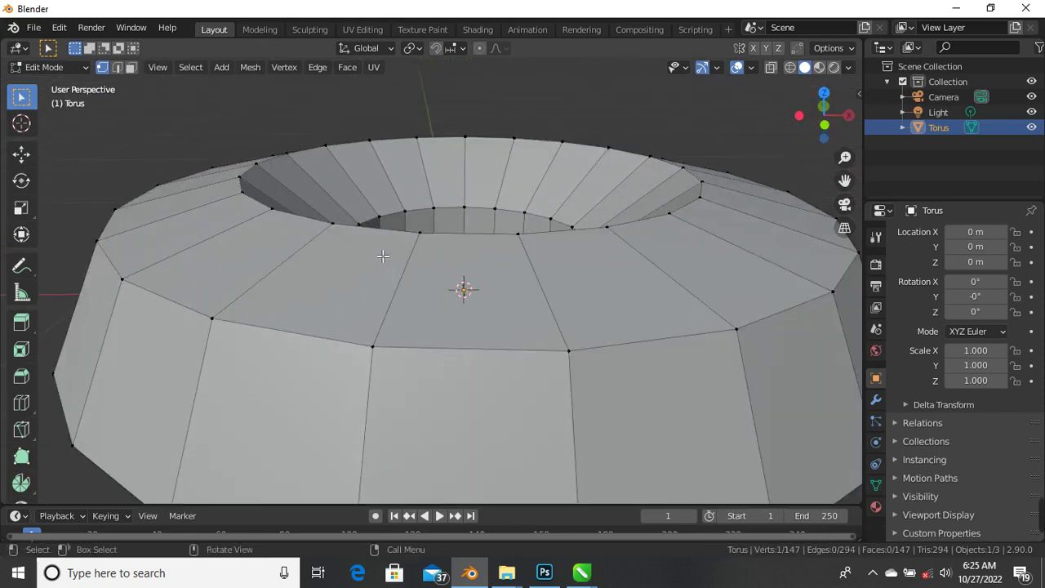
scroll(371, 222, down, 4)
middle_drag(371, 222, 384, 208)
scroll(421, 184, up, 3)
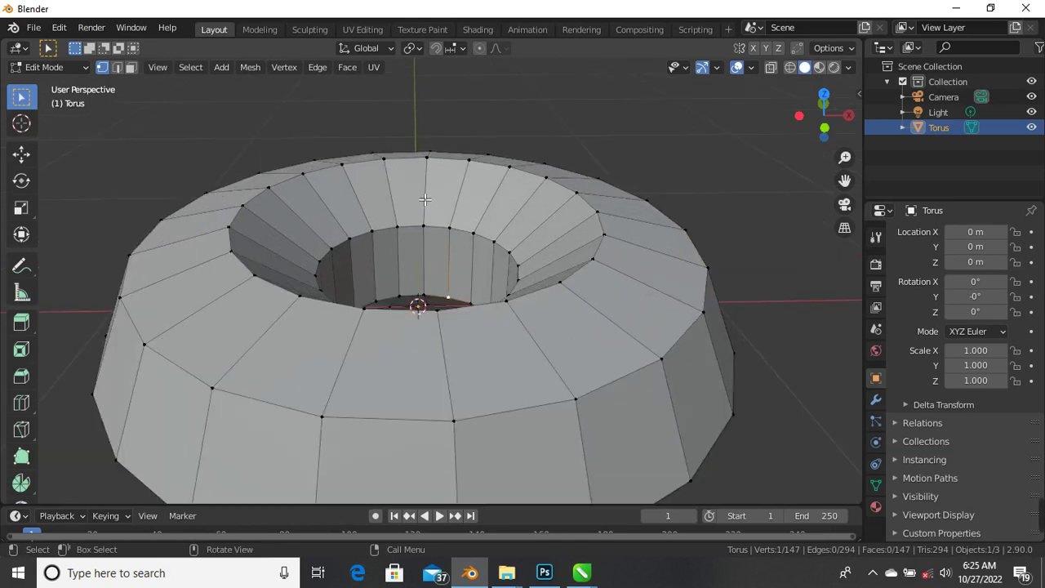
Switch the mesh selection mode to edges, to faces, and back to vertices.
click(121, 67)
click(128, 70)
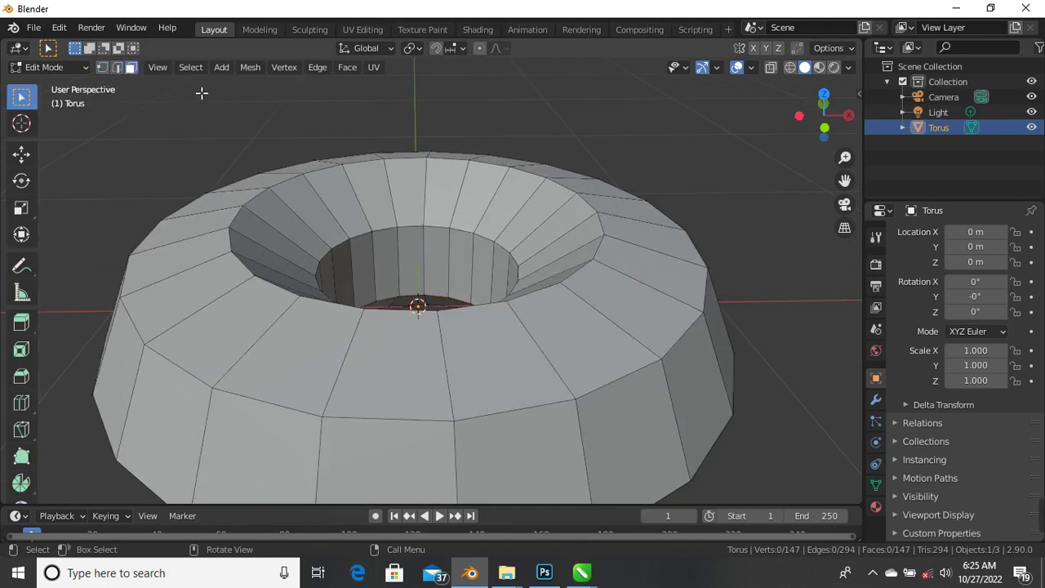
click(102, 66)
scroll(437, 177, down, 3)
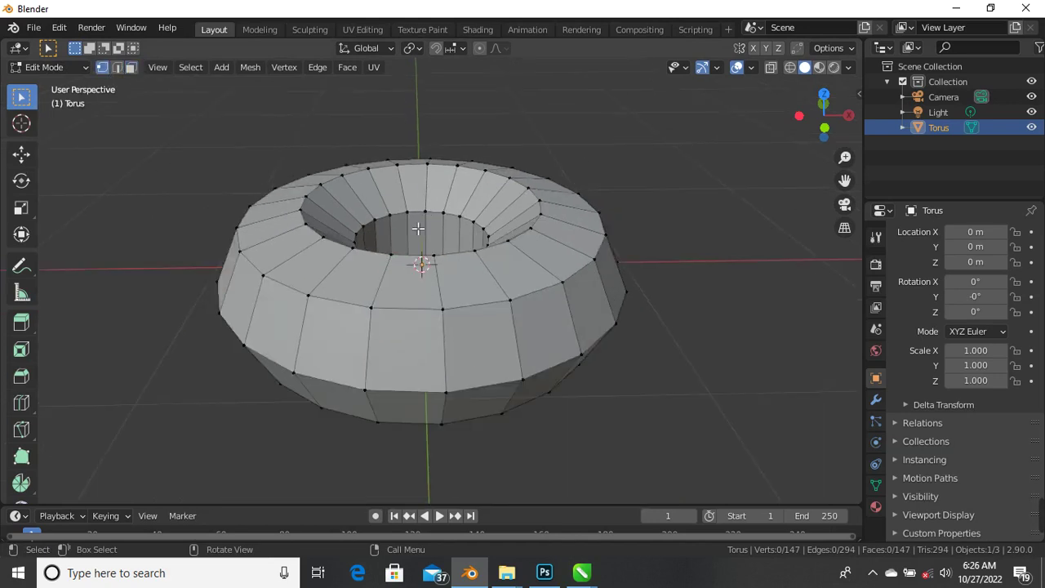
Select a single vertex on the upper rim around the torus hole.
middle_drag(436, 177, 386, 226)
scroll(386, 227, up, 4)
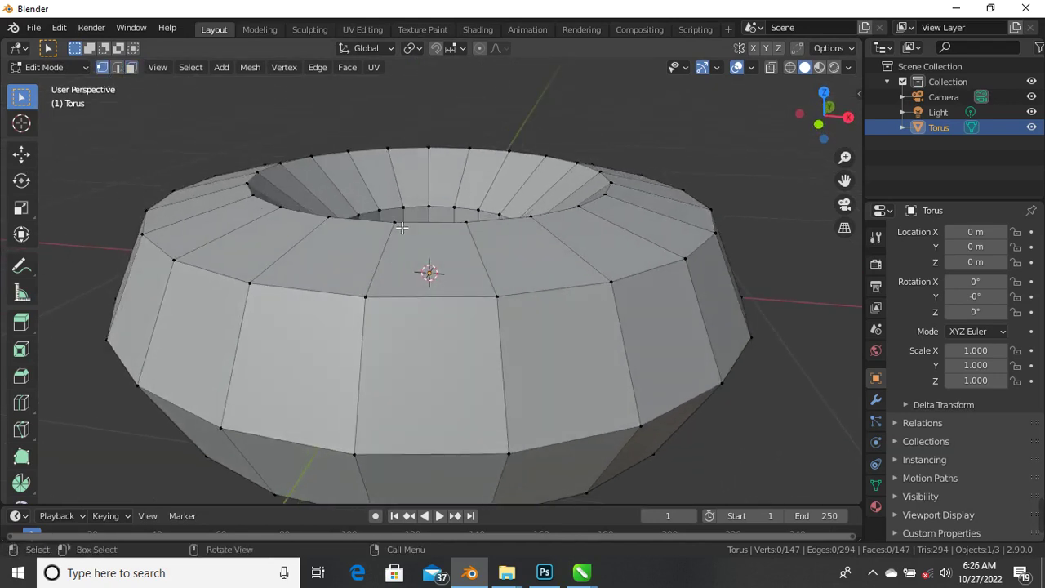
scroll(397, 245, down, 2)
middle_drag(397, 247, 278, 299)
click(396, 255)
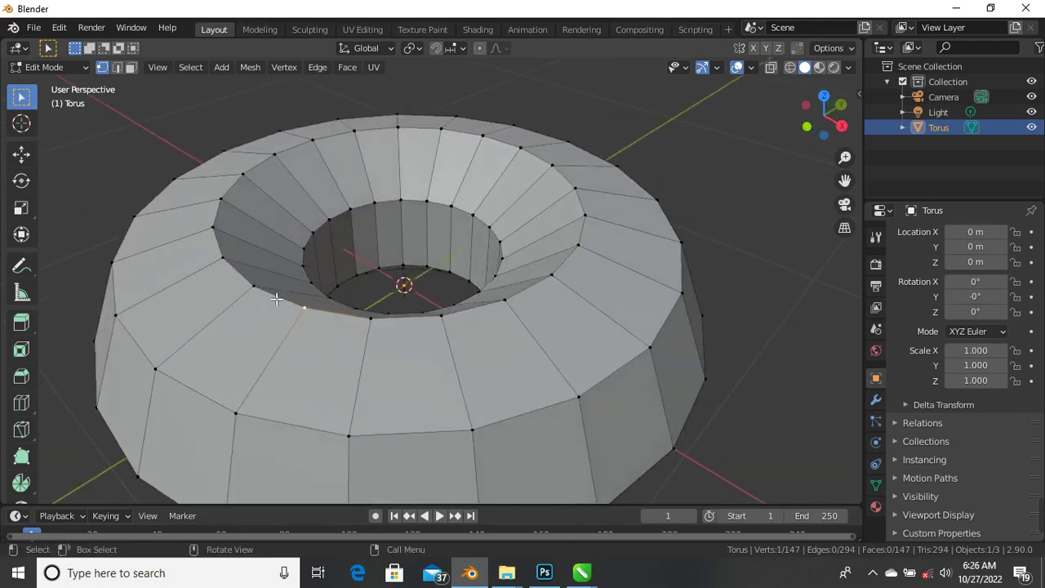
Select individual vertices of the torus one at a time, finishing with a single vertex on the outer upper ring.
click(224, 244)
middle_drag(248, 429, 254, 413)
scroll(254, 413, up, 3)
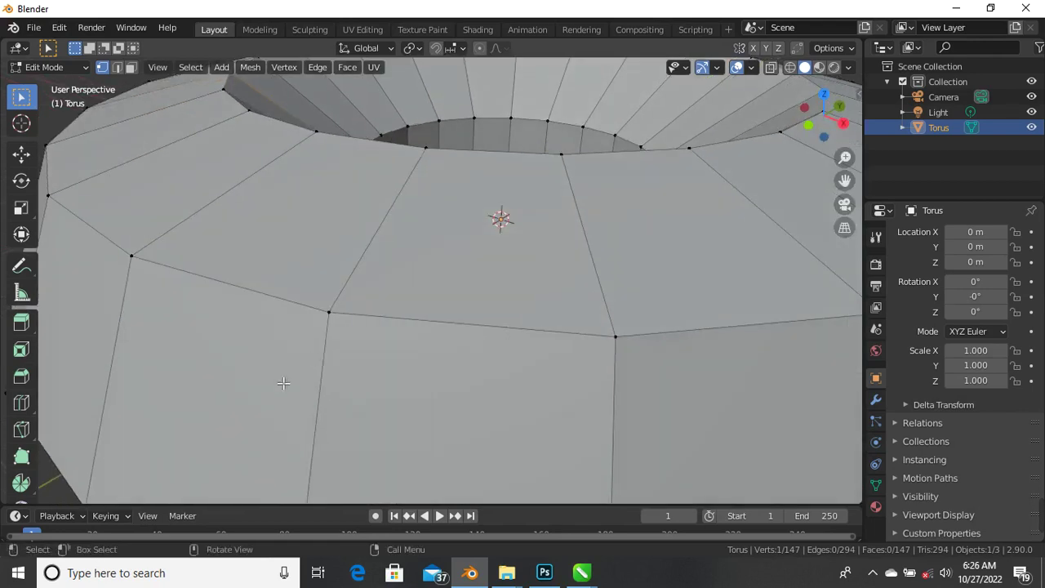
click(332, 310)
click(624, 347)
scroll(625, 350, down, 5)
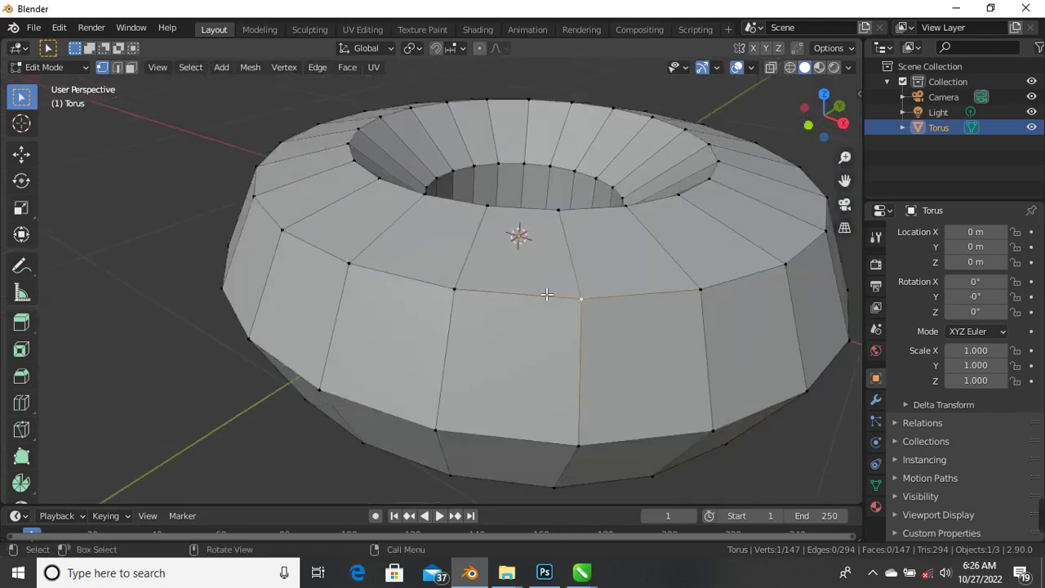
scroll(624, 368, up, 1)
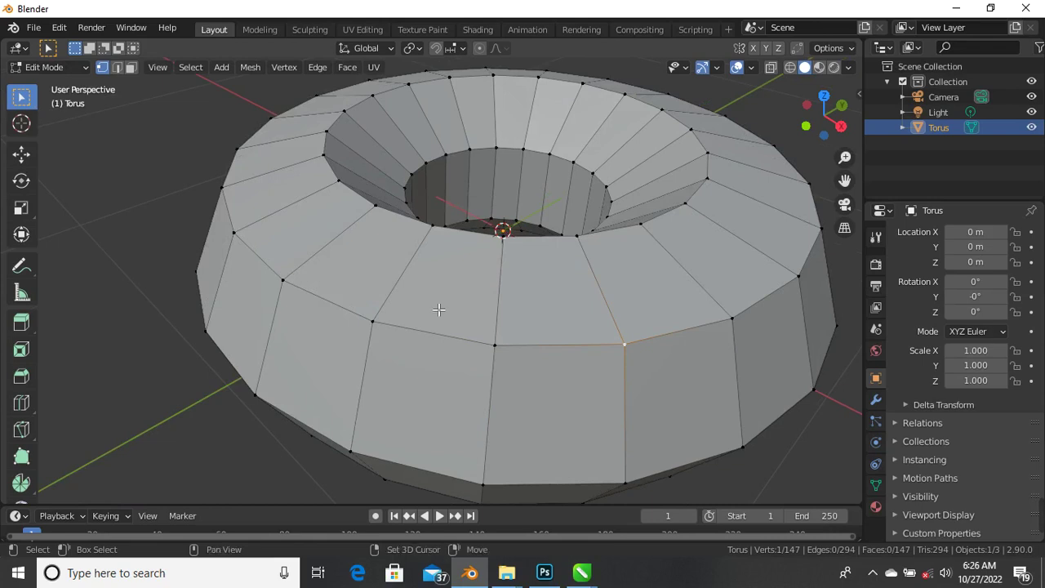
Extend the selection with more vertices along the outer upper ring and one on the rim around the torus hole.
shift+click(495, 346)
shift+click(282, 282)
shift+click(235, 234)
shift+click(733, 320)
shift+click(578, 236)
middle_drag(508, 268, 432, 219)
middle_drag(614, 131, 402, 230)
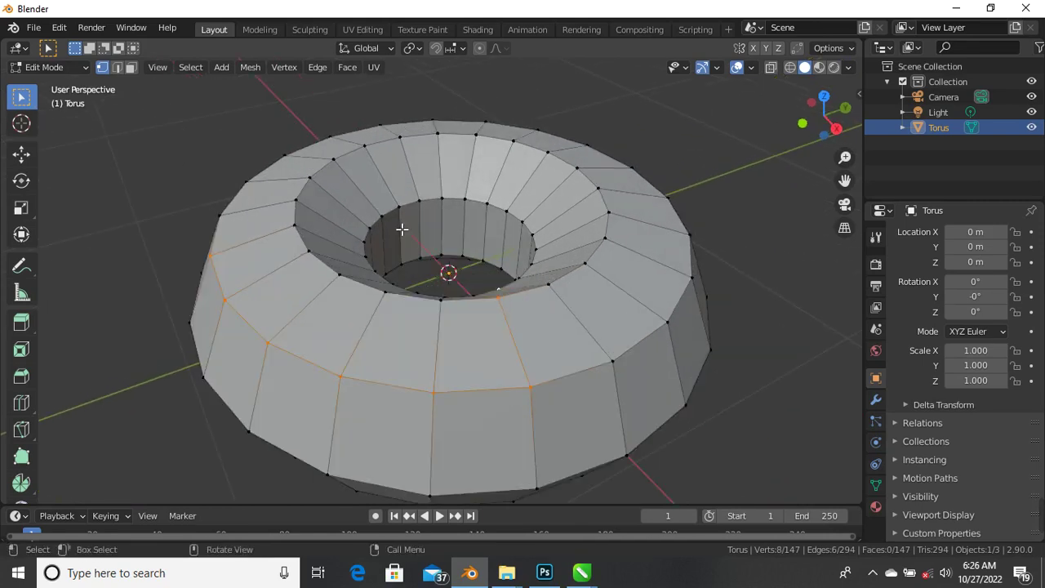
Loop-select the vertices around the upper rim of the hole, followed by the loop around the outer upper ring.
click(197, 294)
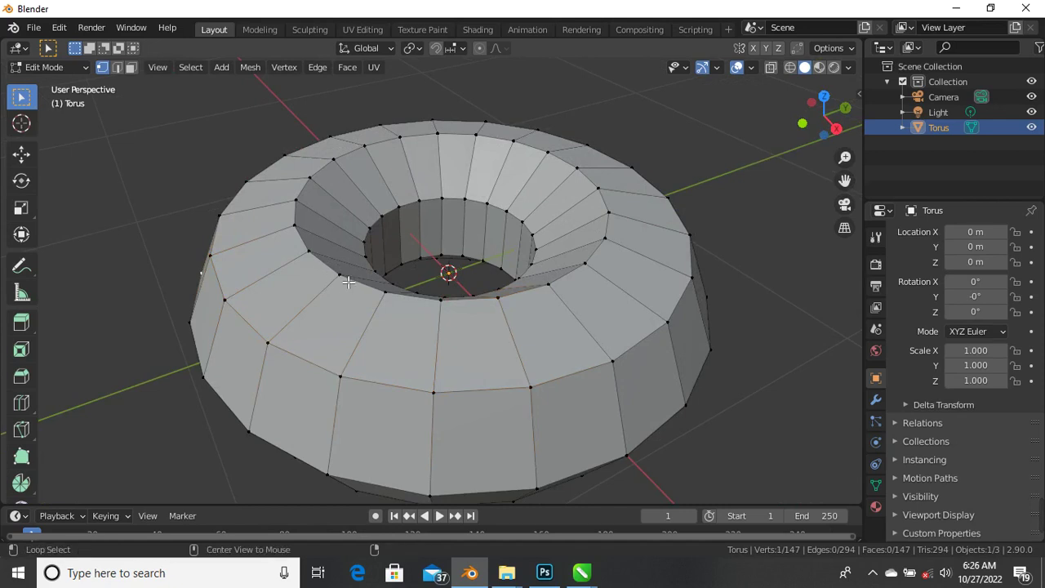
alt+click(348, 282)
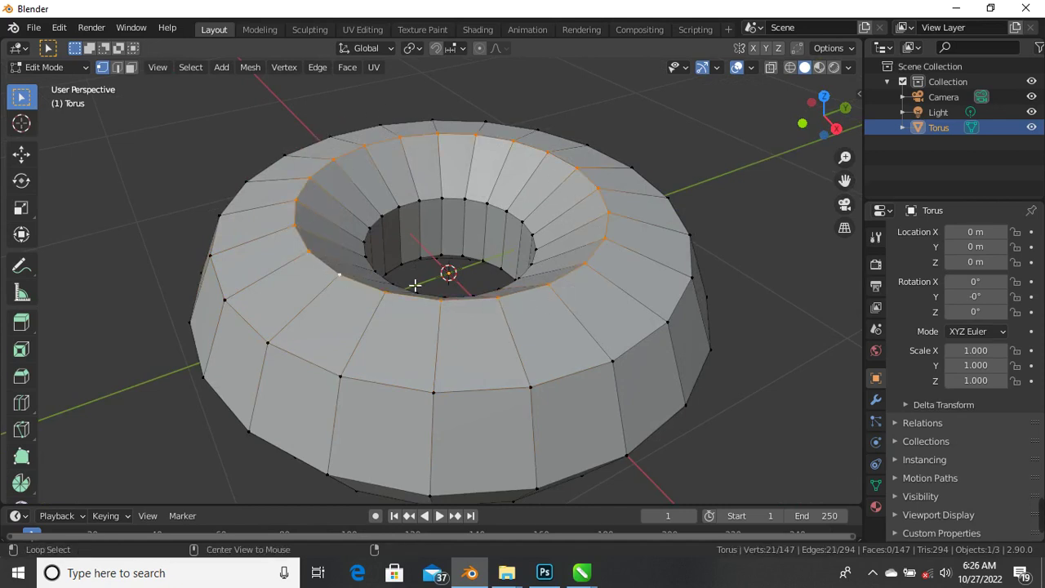
alt+click(418, 394)
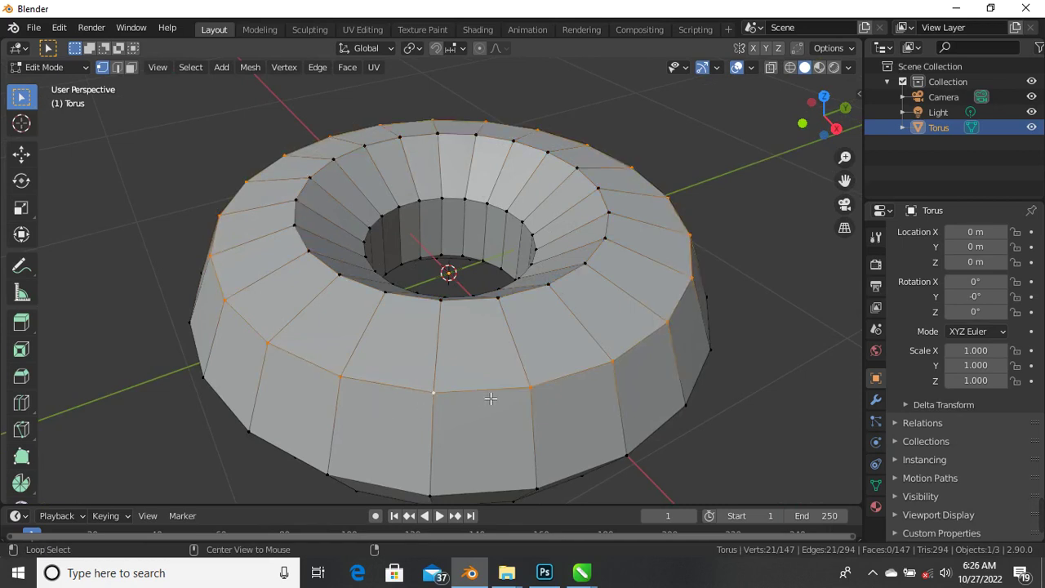
Loop-select the ring of vertices around the narrow upper edge inside the torus hole.
key(ctrl+KP_7)
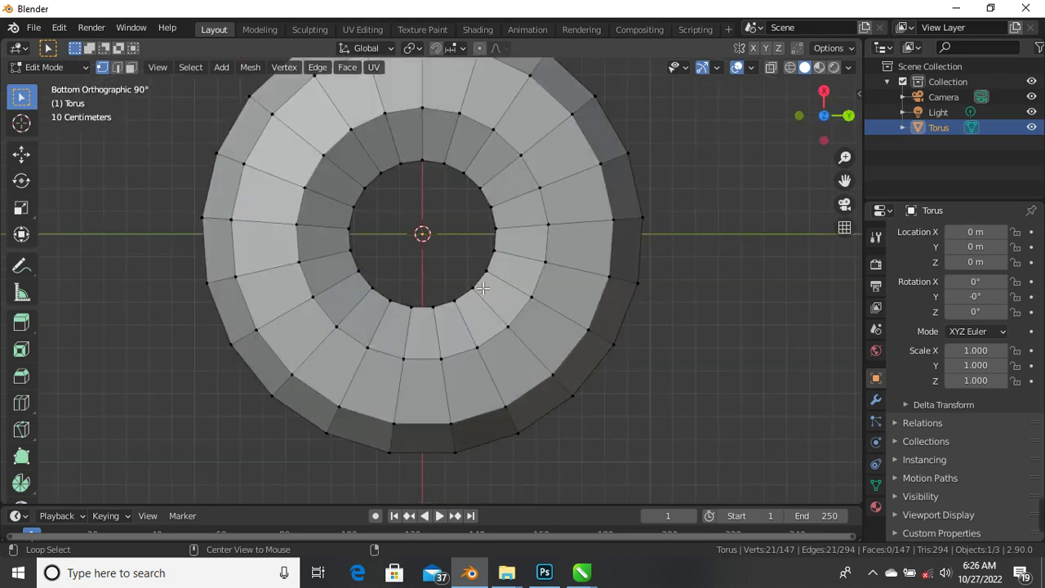
middle_drag(472, 303, 472, 448)
middle_drag(471, 431, 446, 245)
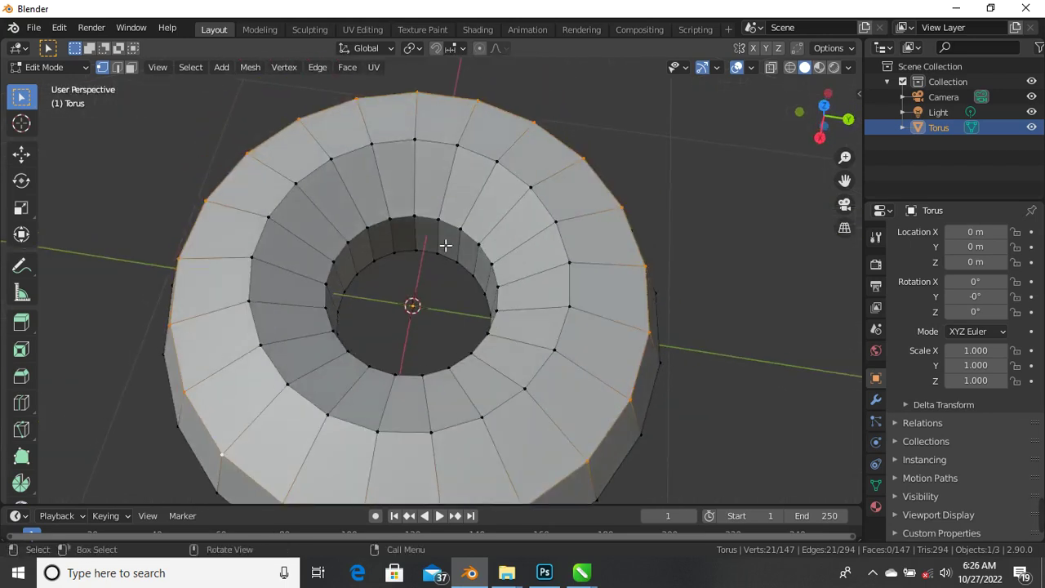
alt+click(444, 229)
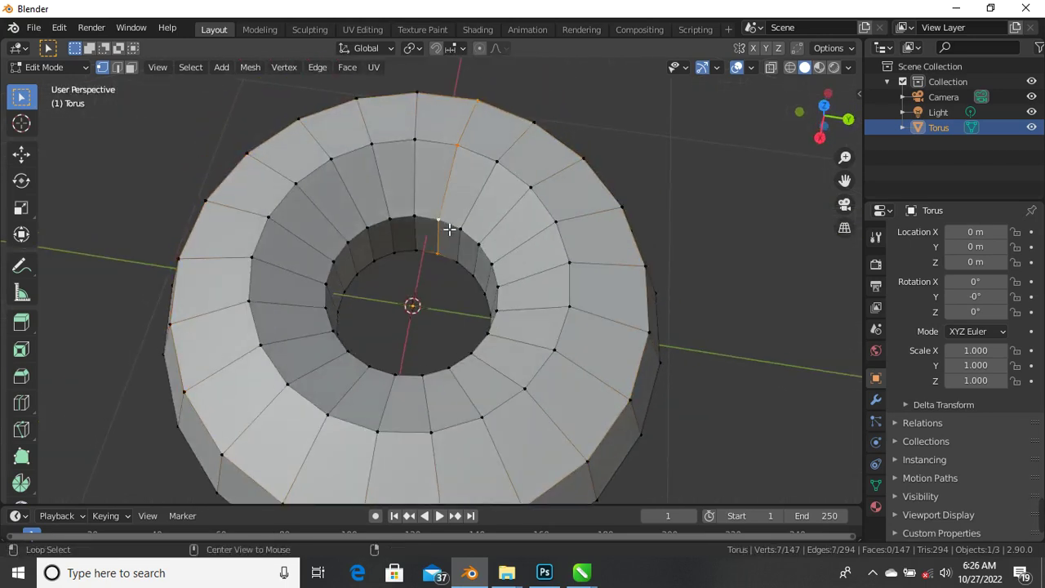
alt+click(448, 229)
middle_drag(413, 303, 435, 245)
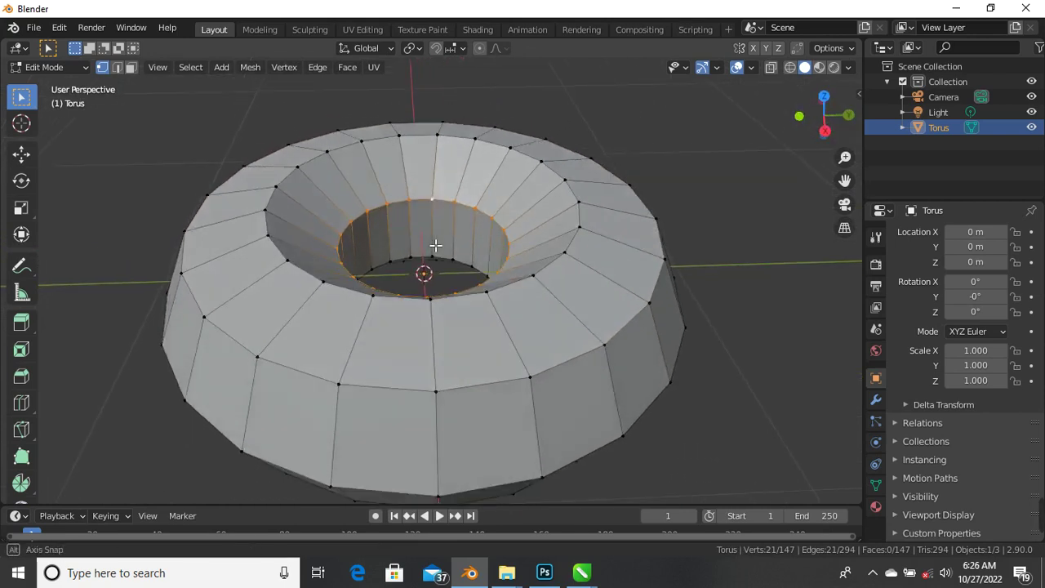
Loop-select the vertices running vertically around the torus tube at its front and view that loop from several angles.
scroll(436, 210, down, 2)
middle_drag(438, 328, 438, 322)
scroll(438, 321, up, 1)
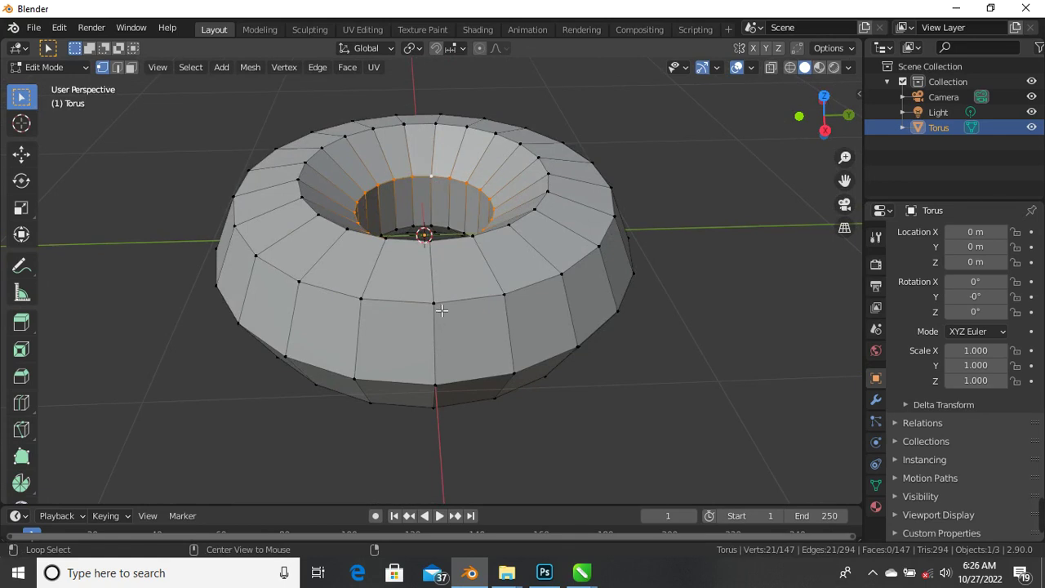
alt+click(440, 308)
alt+click(438, 299)
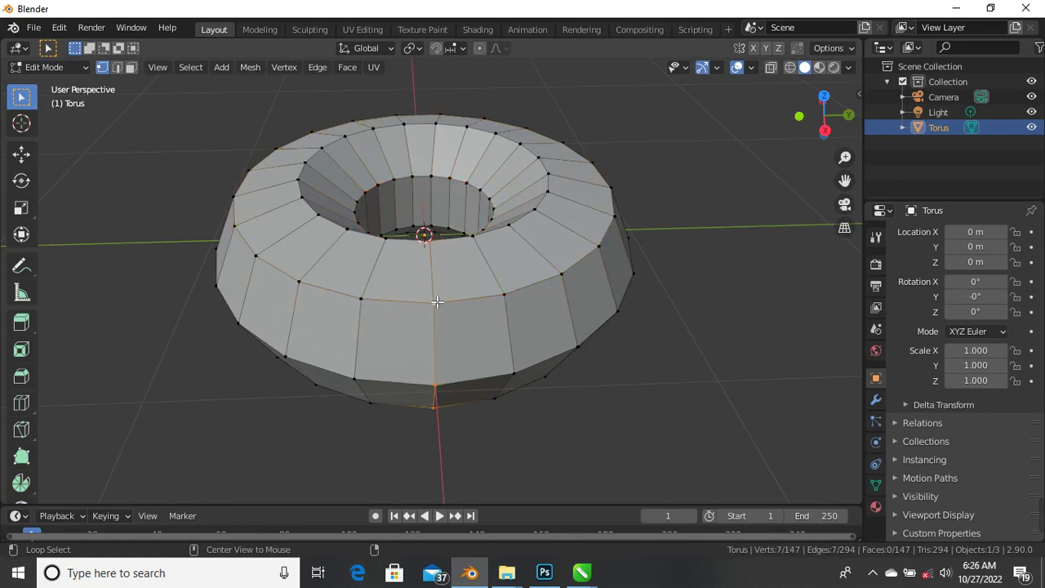
scroll(445, 315, up, 3)
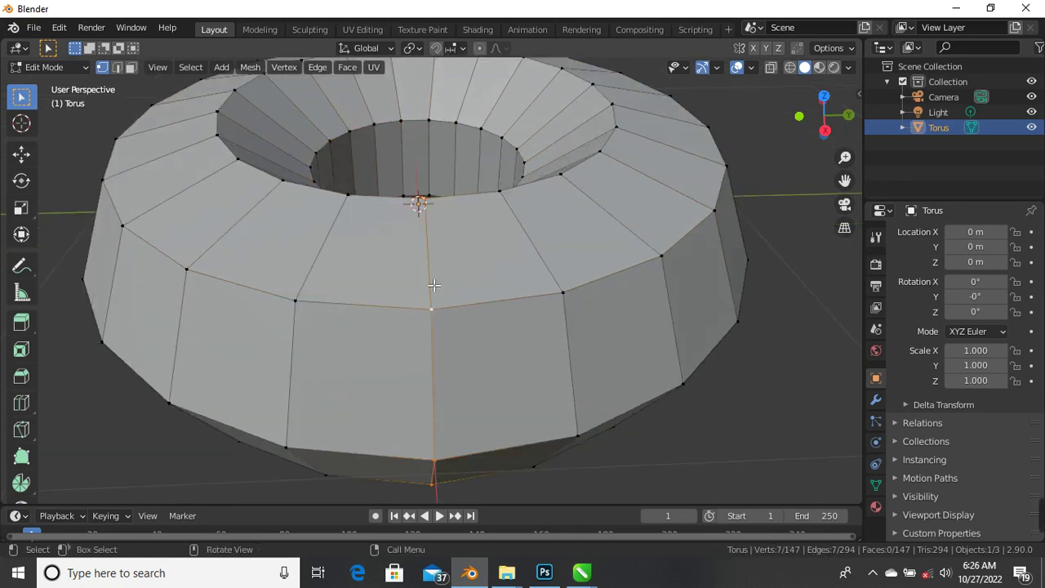
scroll(434, 286, down, 3)
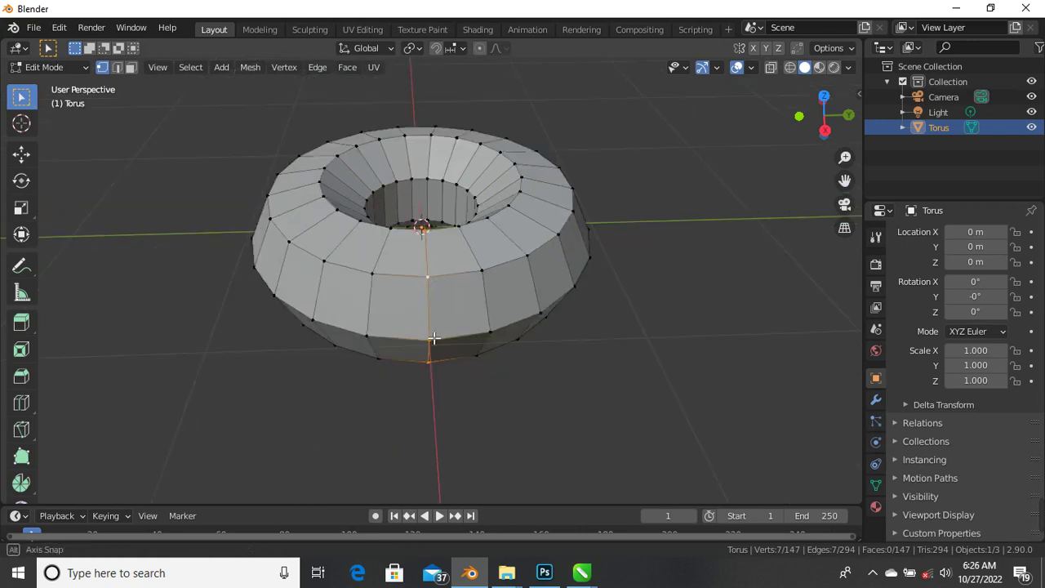
mouse_move(434, 286)
middle_down()
mouse_move(441, 363)
mouse_move(437, 265)
middle_up()
scroll(440, 360, up, 1)
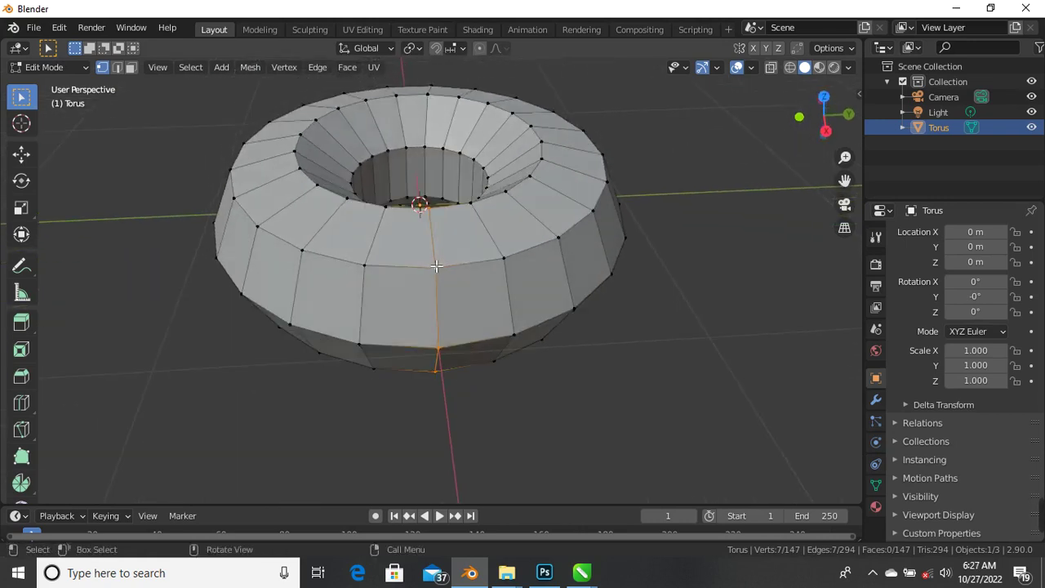
middle_drag(439, 329, 431, 299)
scroll(462, 214, up, 1)
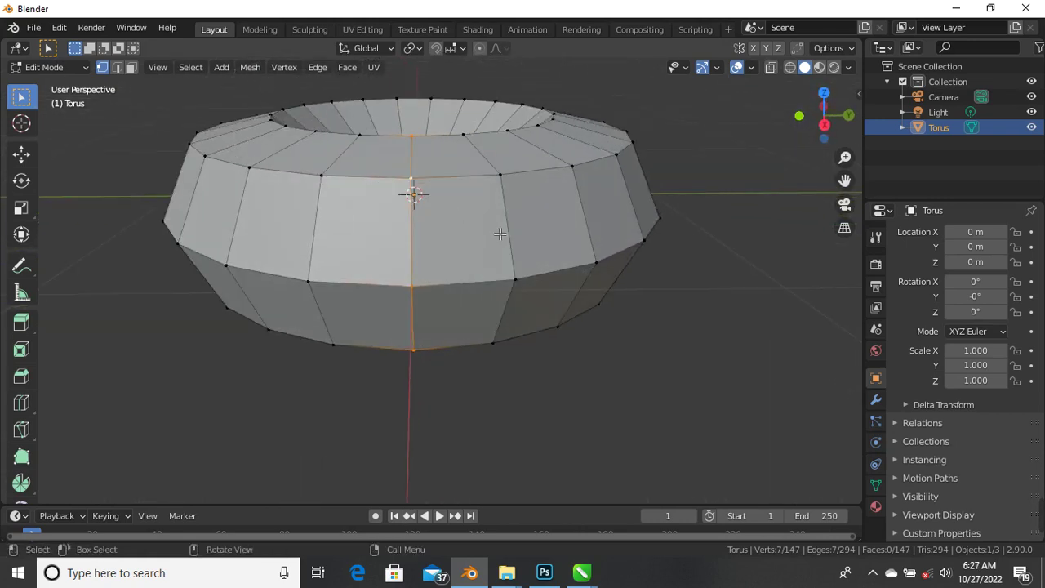
middle_drag(500, 234, 470, 312)
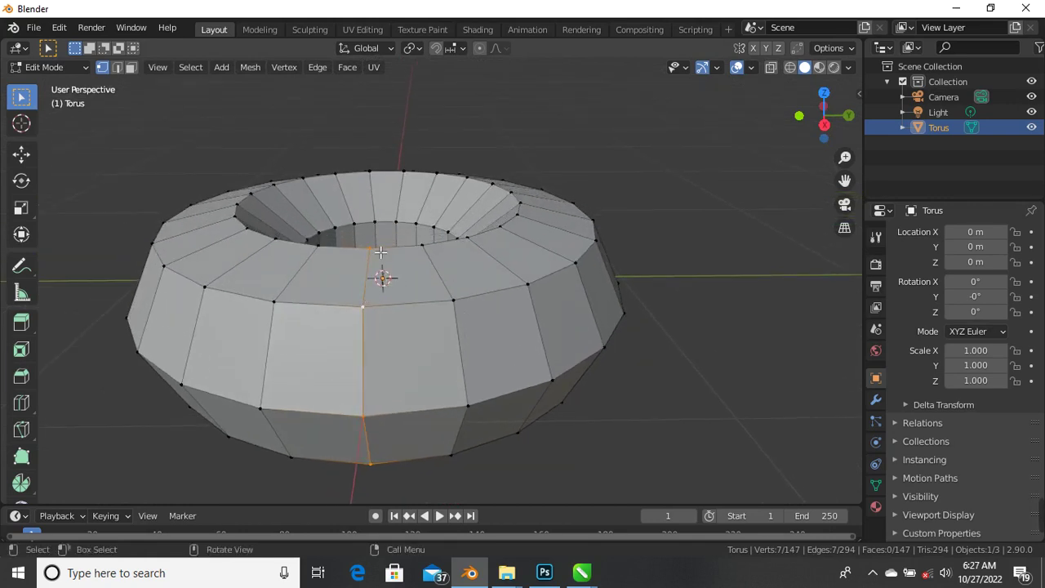
Select one vertex on the outer upper ring, try moving it up about 0.12 m along Z, and undo the move.
click(457, 307)
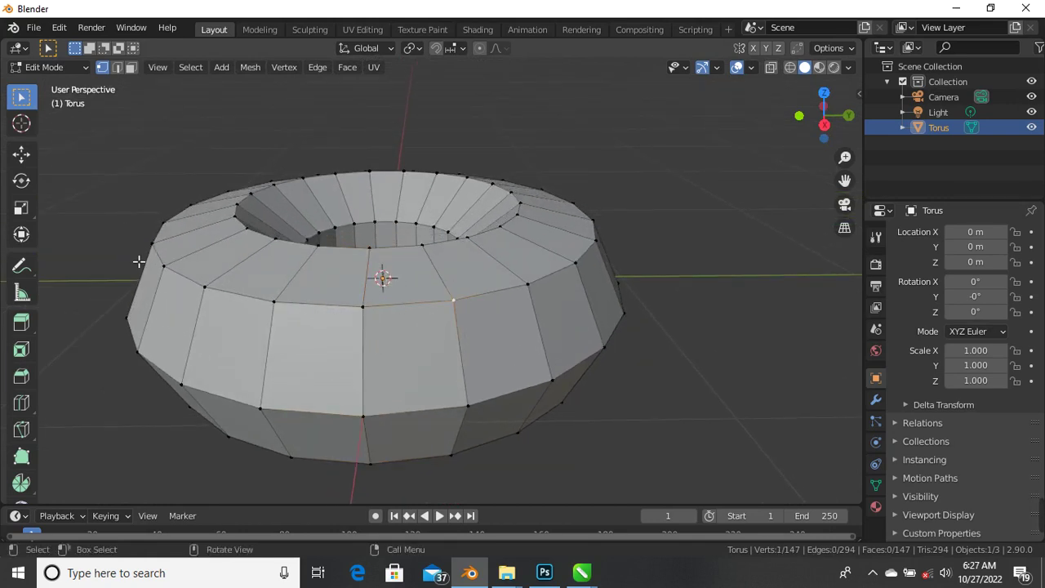
click(21, 153)
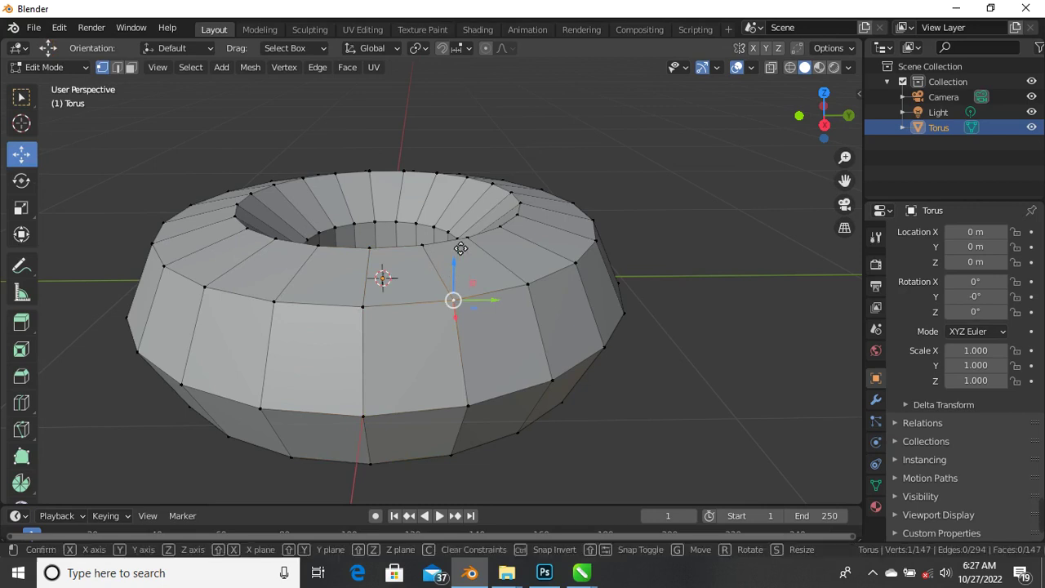
drag(452, 274, 470, 232)
right_click(516, 257)
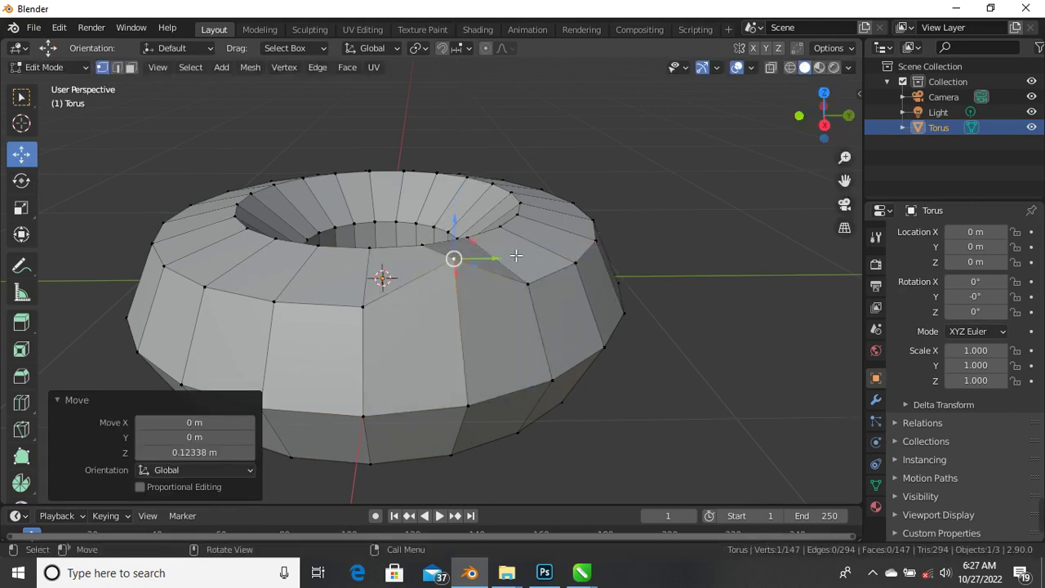
key(ctrl+z)
scroll(451, 315, up, 1)
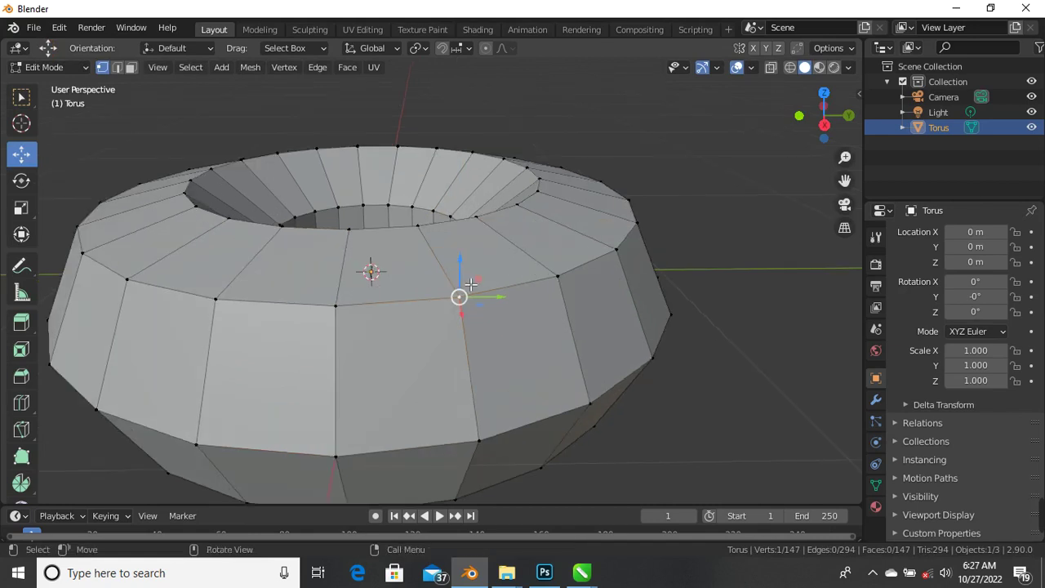
drag(470, 283, 465, 263)
key(ctrl+z)
Add the adjacent ring vertex to the selection and try scaling the pair down to about 0.53.
key(shift)
shift+click(338, 308)
key(s)
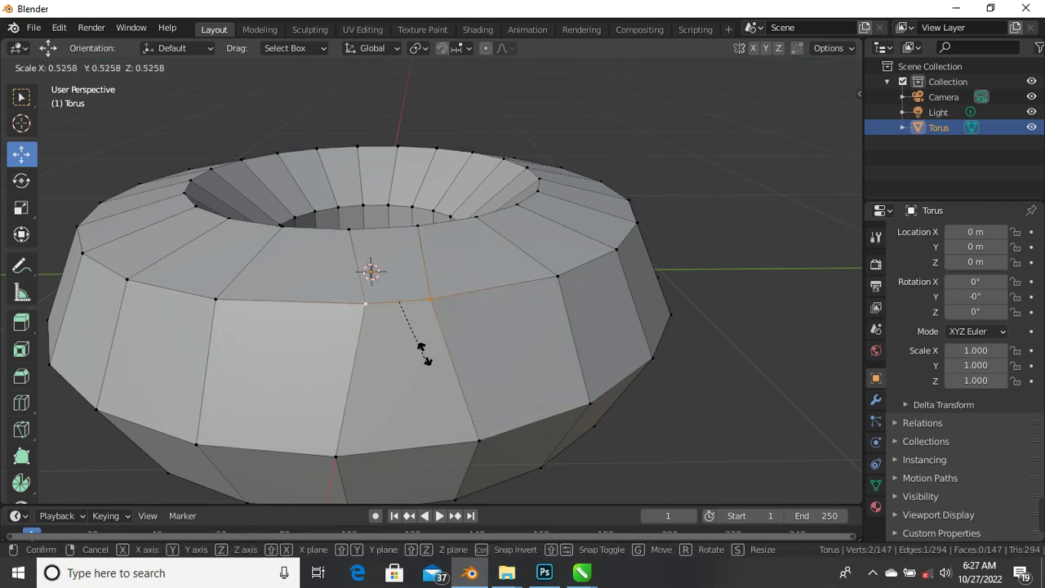
key(Escape)
Add the neighbouring vertex on the other side and try scaling the three vertices down to about 0.79.
shift+click(560, 278)
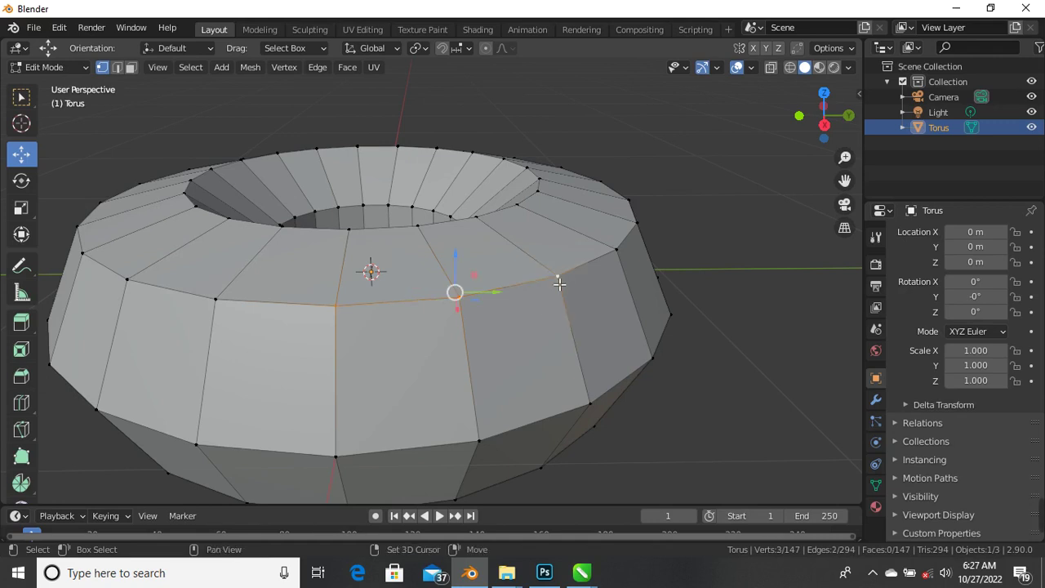
middle_drag(560, 280, 512, 345)
key(s)
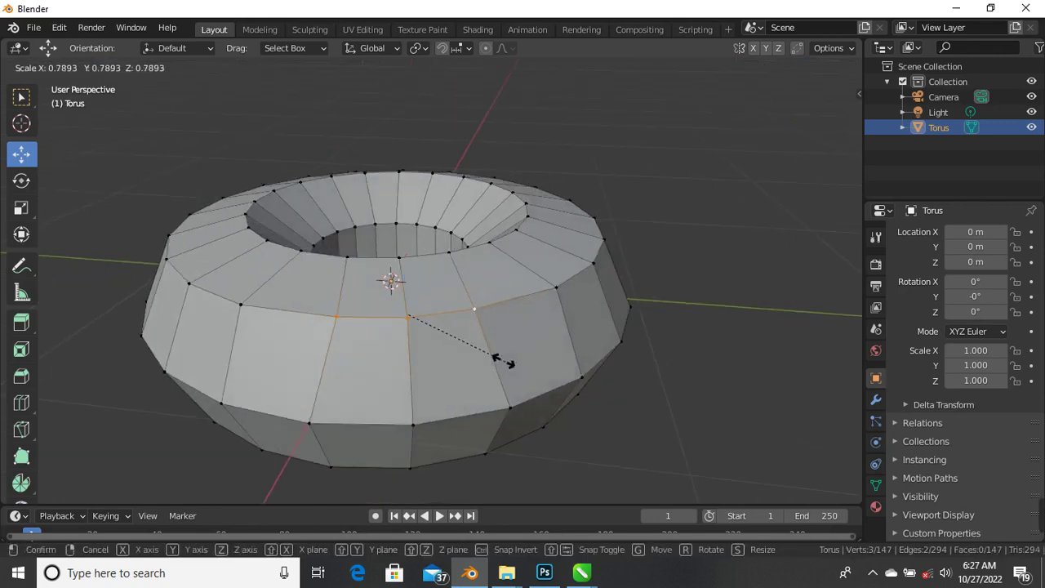
key(Escape)
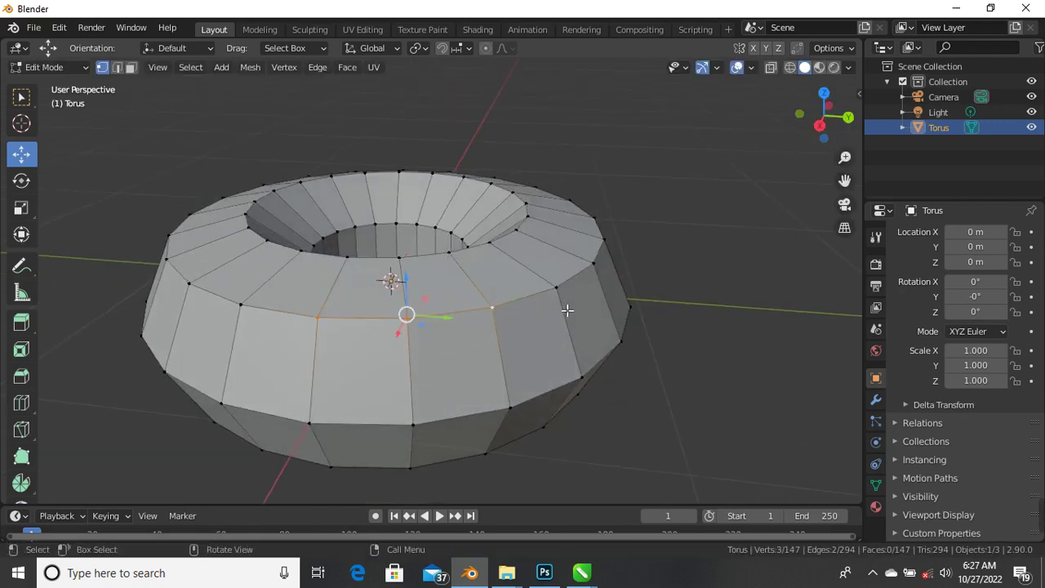
Loop-select the whole outer upper ring, try scaling it to 0.647, and undo the scaling.
alt+click(523, 304)
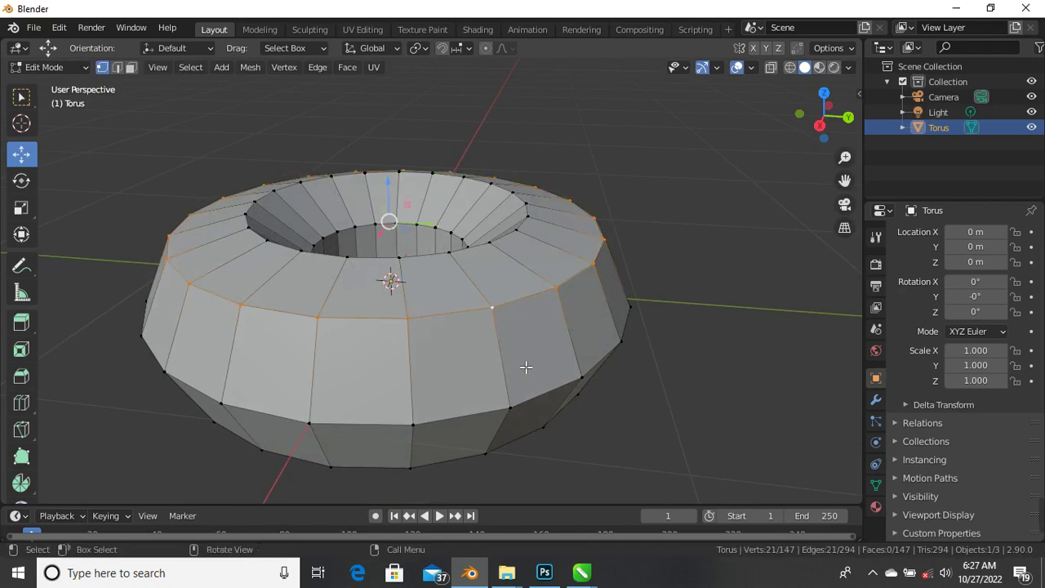
key(s)
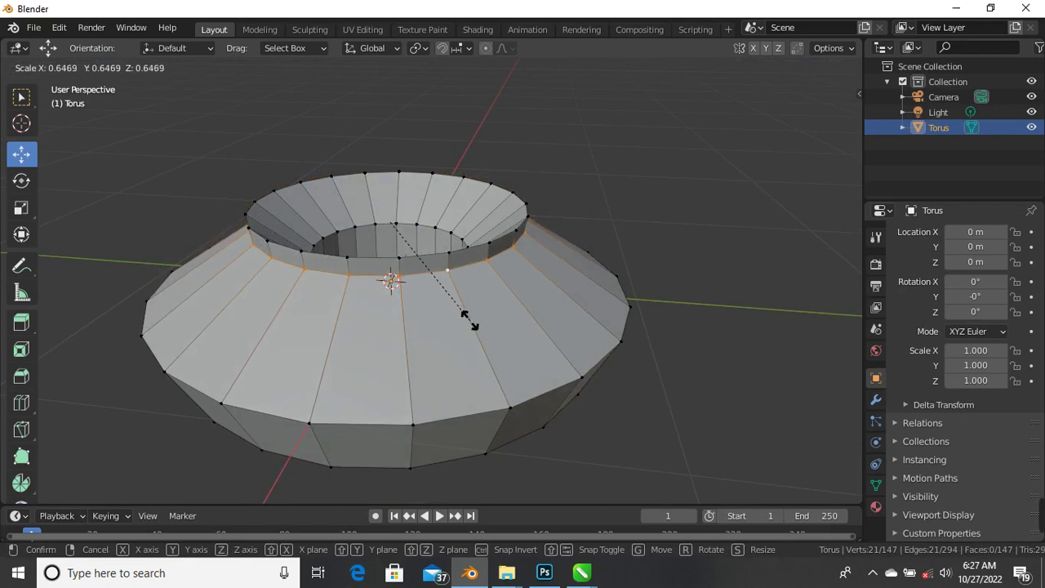
click(472, 325)
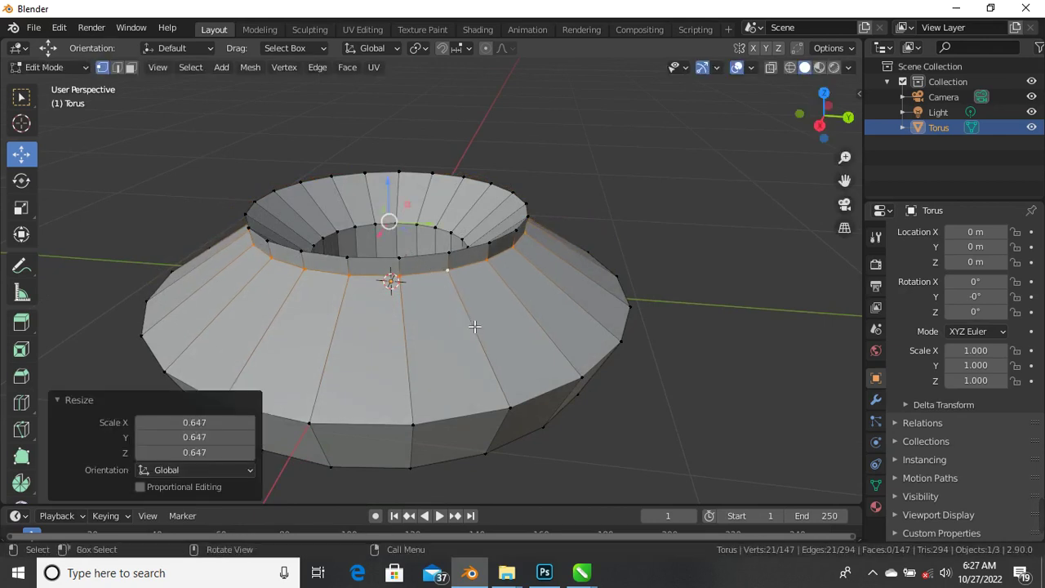
middle_drag(459, 376, 435, 327)
key(ctrl+z)
scroll(407, 347, down, 2)
scroll(384, 296, up, 3)
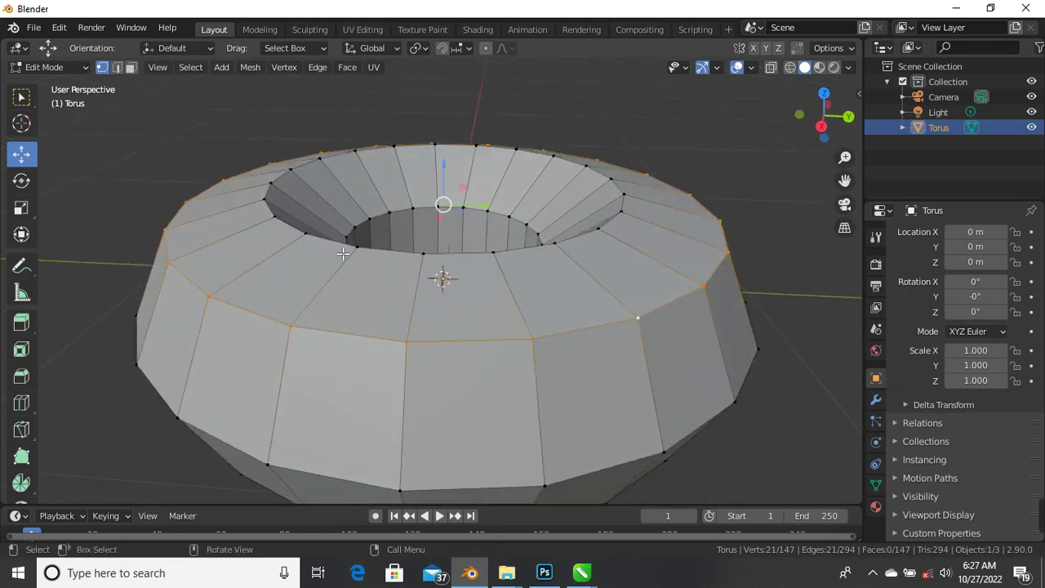
Switch to edge selection mode and select a single edge on the upper rim around the torus hole.
click(119, 72)
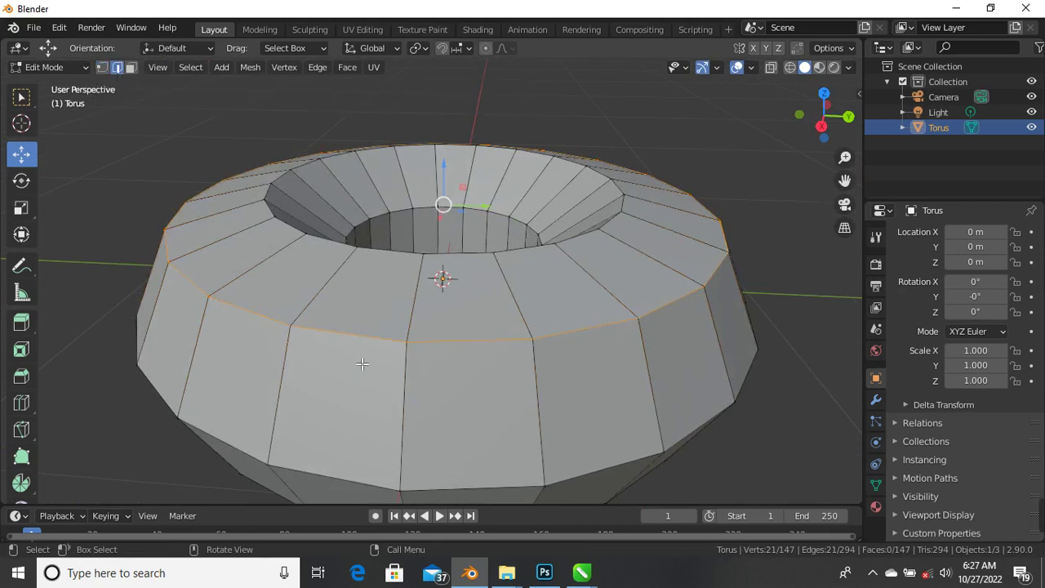
middle_drag(362, 364, 390, 385)
middle_drag(392, 306, 402, 282)
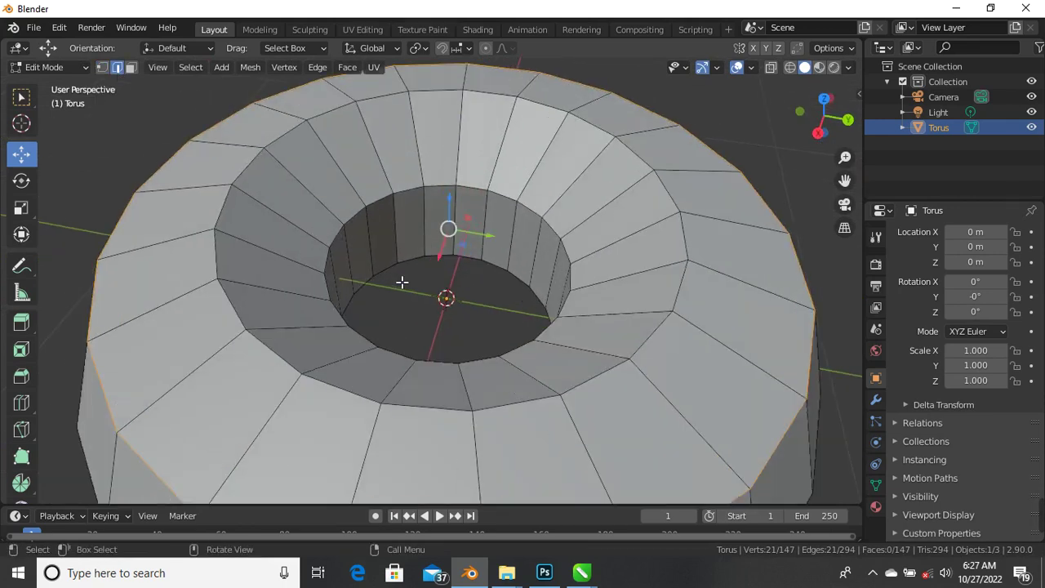
scroll(402, 282, down, 3)
middle_drag(349, 318, 332, 306)
click(286, 306)
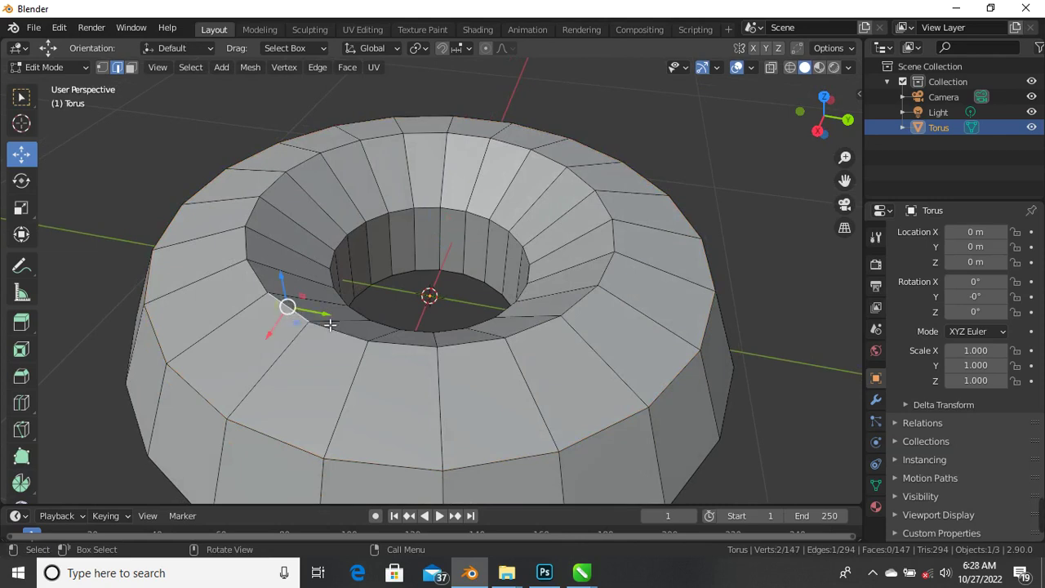
mouse_move(1040, 533)
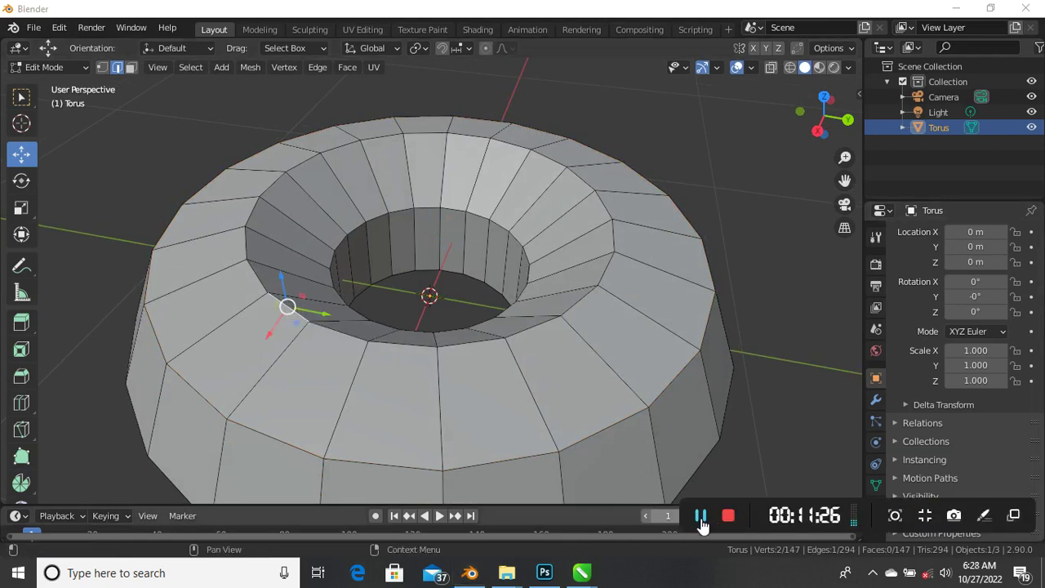
scroll(322, 298, up, 3)
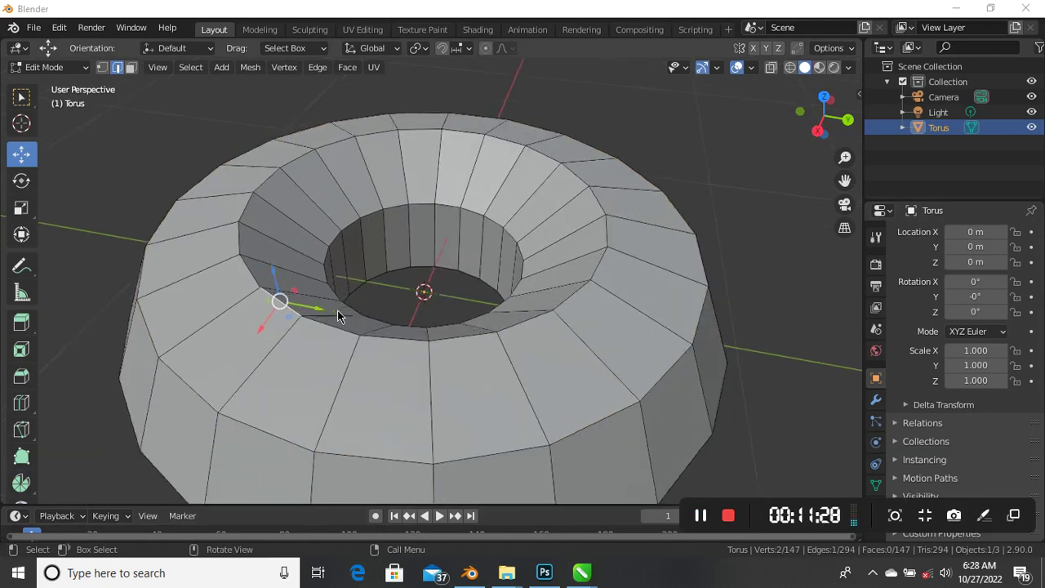
Select individual edges one after another along the upper rim around the torus hole.
click(330, 327)
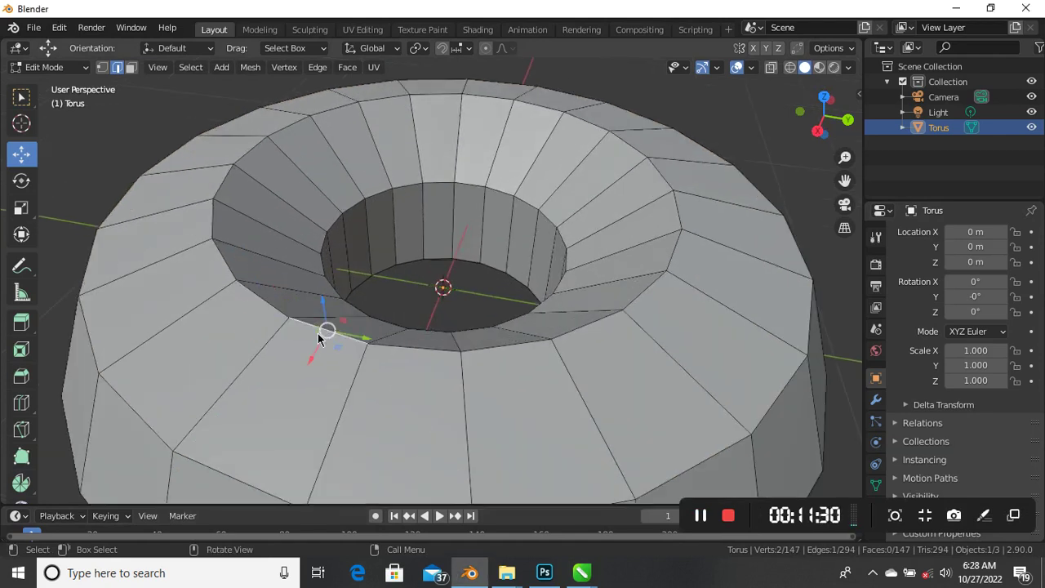
click(396, 339)
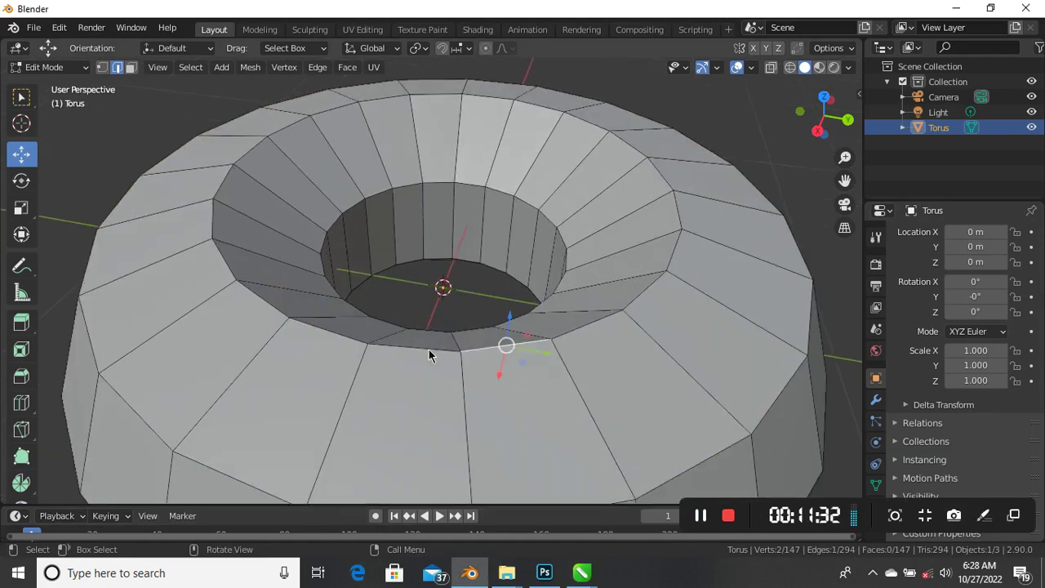
middle_drag(428, 349, 457, 317)
click(446, 314)
click(526, 296)
click(491, 299)
scroll(491, 299, down, 2)
scroll(350, 303, up, 5)
click(343, 296)
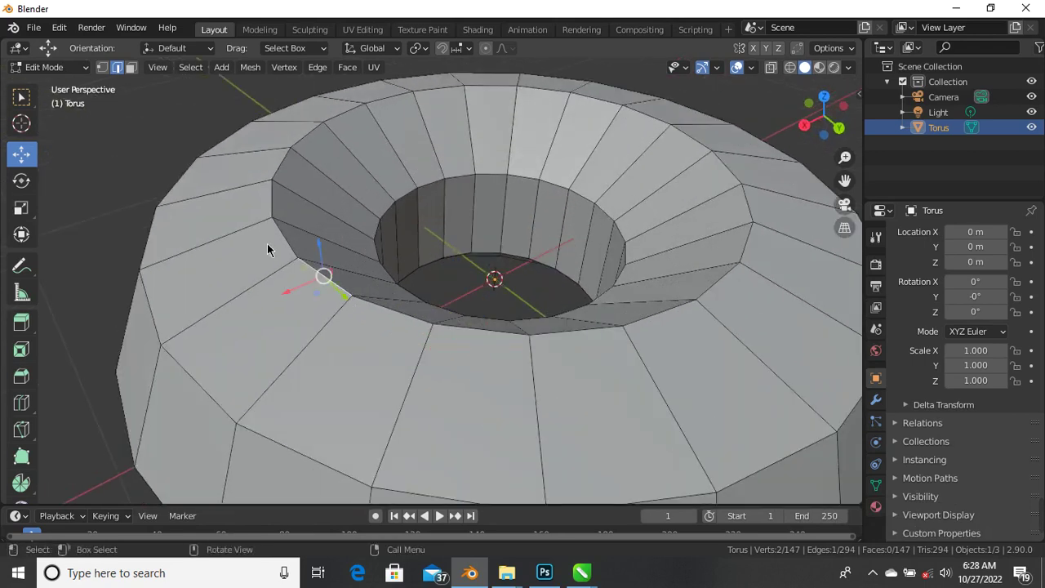
Switch to the Select Box tool and pick further single edges around the torus hole, one at a time.
click(21, 96)
scroll(322, 203, down, 3)
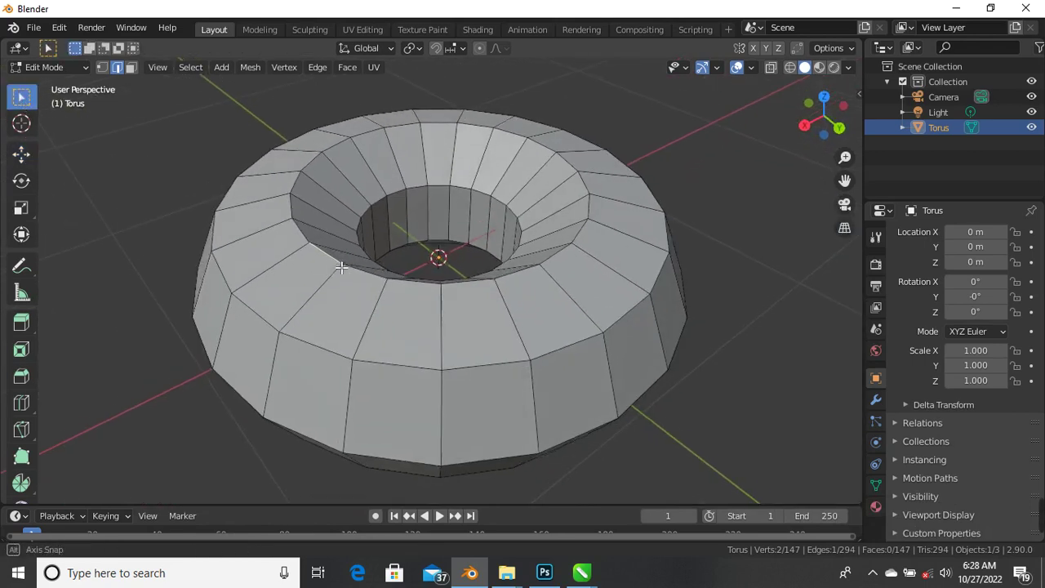
scroll(363, 284, up, 2)
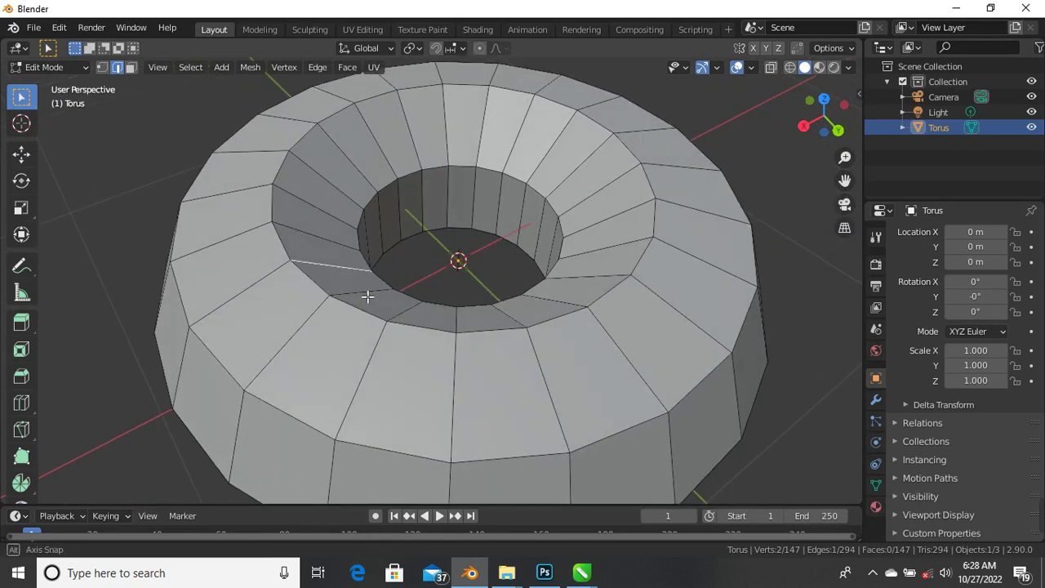
click(447, 338)
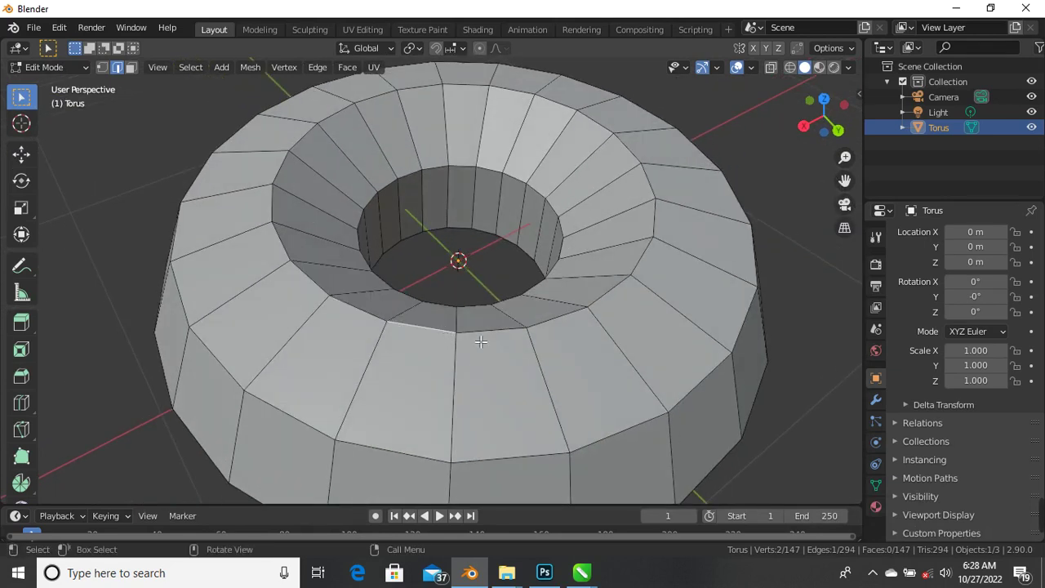
click(503, 333)
click(562, 326)
click(616, 307)
Loop-select the whole upper rim of edges around the torus hole.
scroll(483, 322, down, 1)
middle_drag(482, 322, 493, 297)
scroll(477, 345, up, 1)
scroll(479, 325, down, 2)
scroll(493, 297, up, 1)
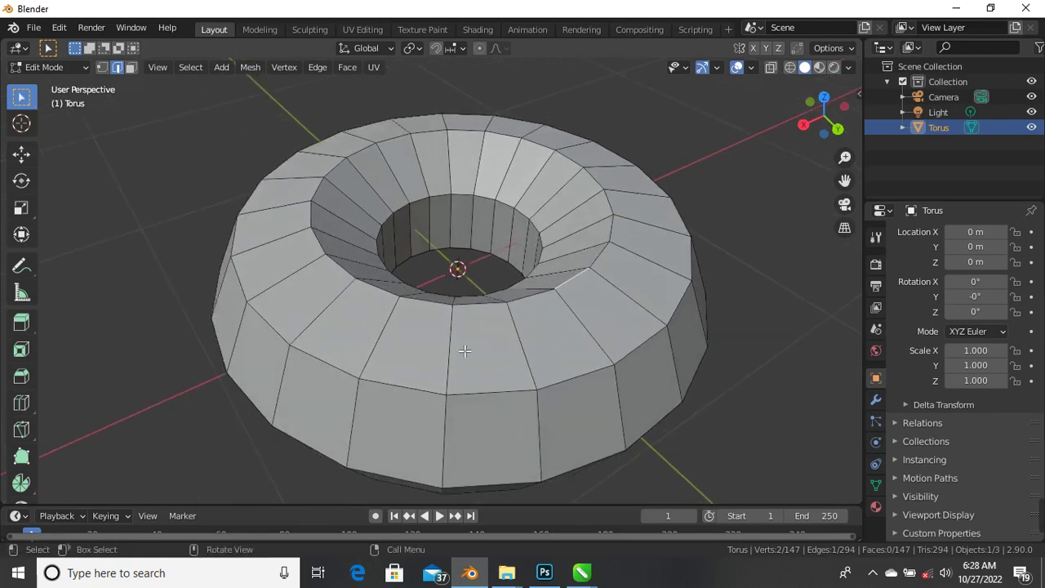
alt+click(483, 313)
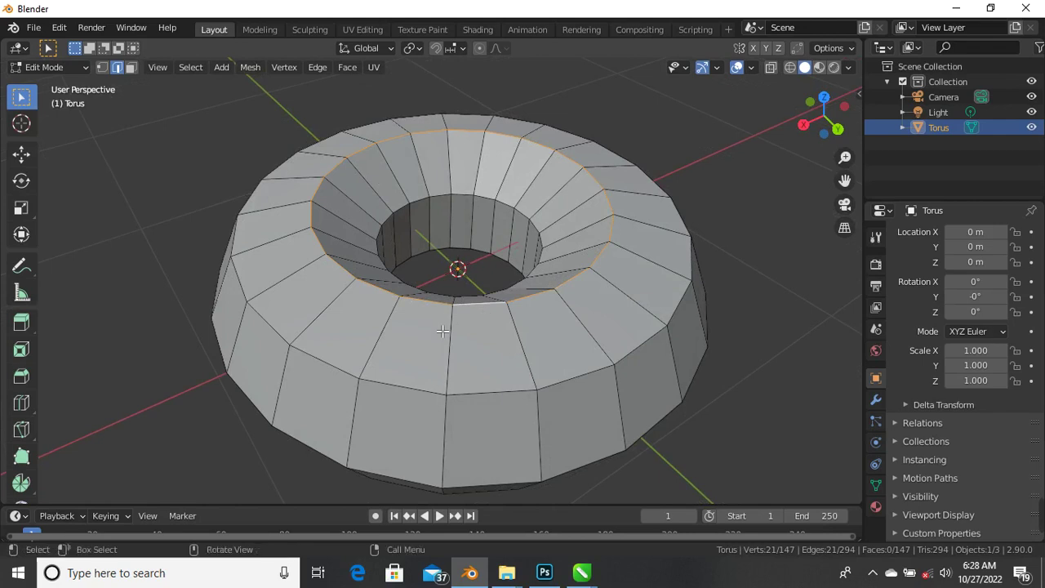
Loop-select the outer upper ring of edges in place of the inner rim.
middle_drag(485, 416, 493, 285)
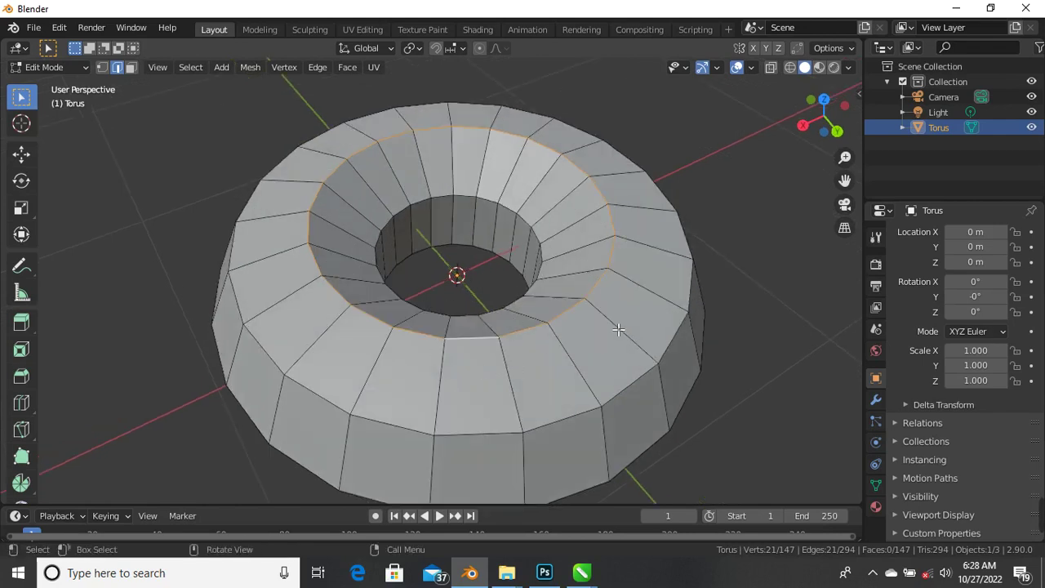
scroll(466, 311, up, 3)
scroll(465, 414, down, 2)
scroll(384, 382, up, 1)
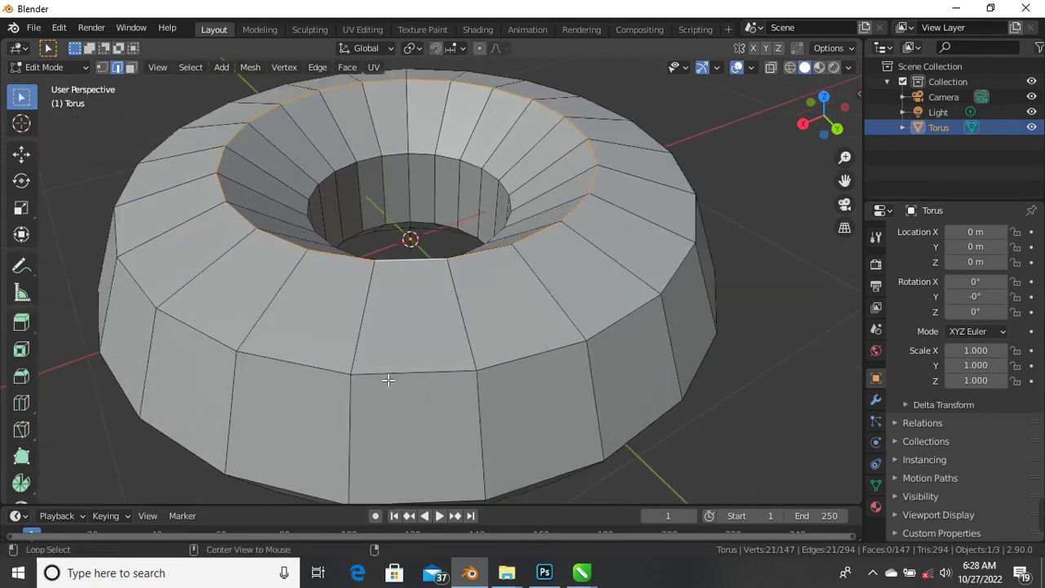
alt+click(388, 377)
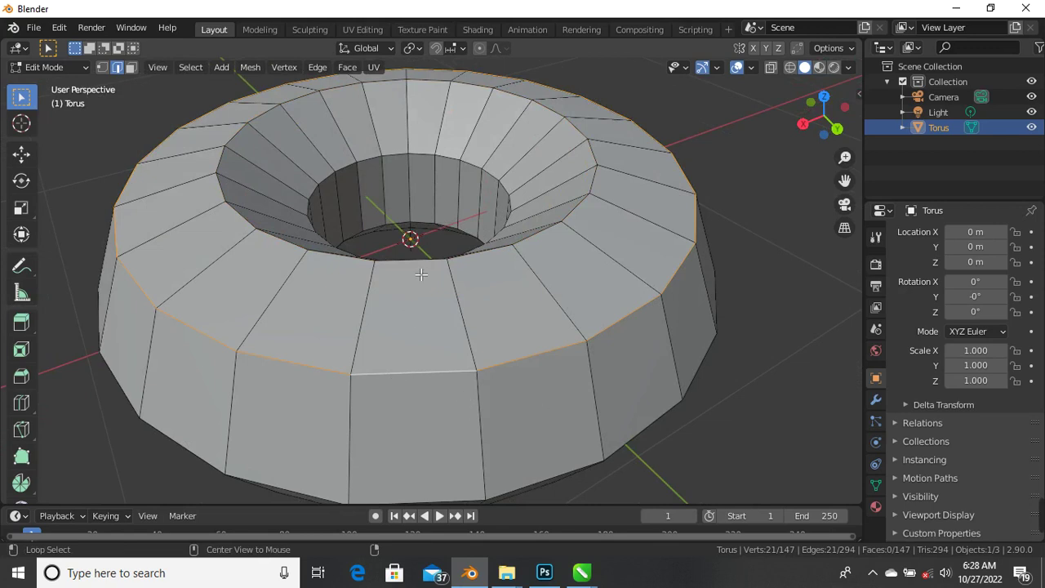
middle_drag(292, 373, 333, 378)
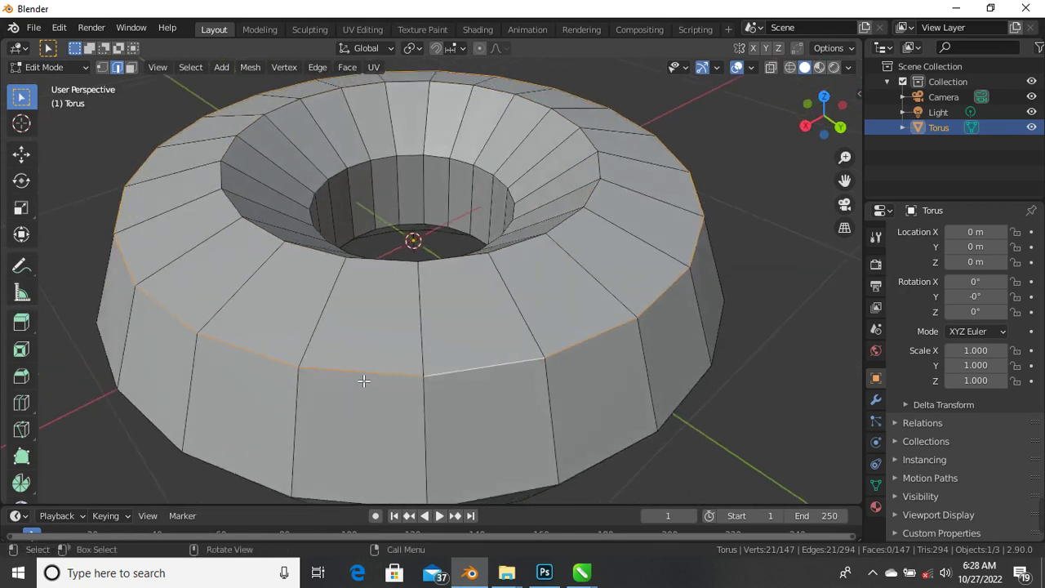
alt+click(364, 380)
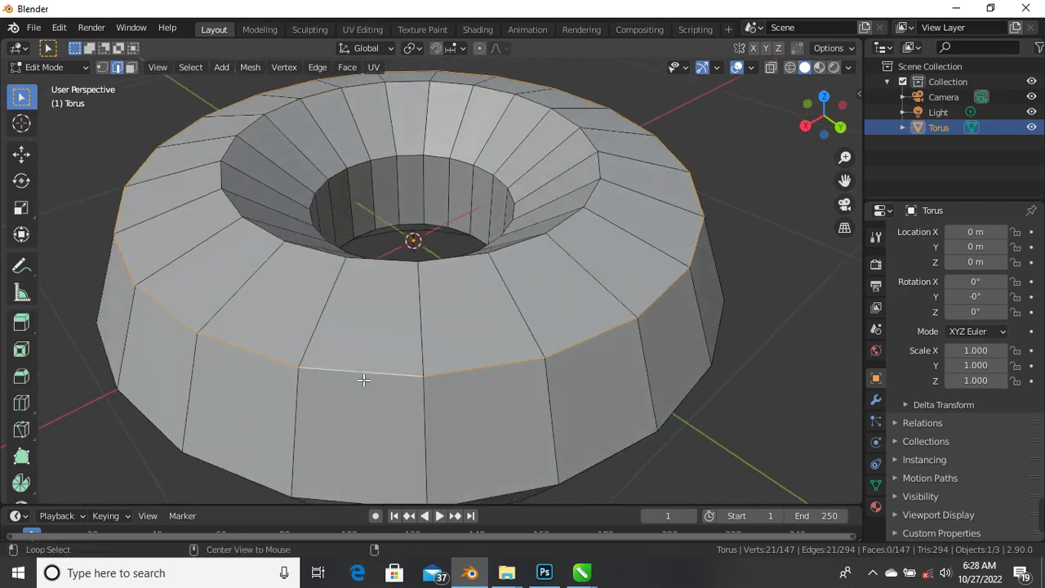
Loop-select the edges running around the torus tube's cross-section.
alt+click(425, 353)
middle_drag(423, 357, 434, 315)
alt+shift+click(434, 277)
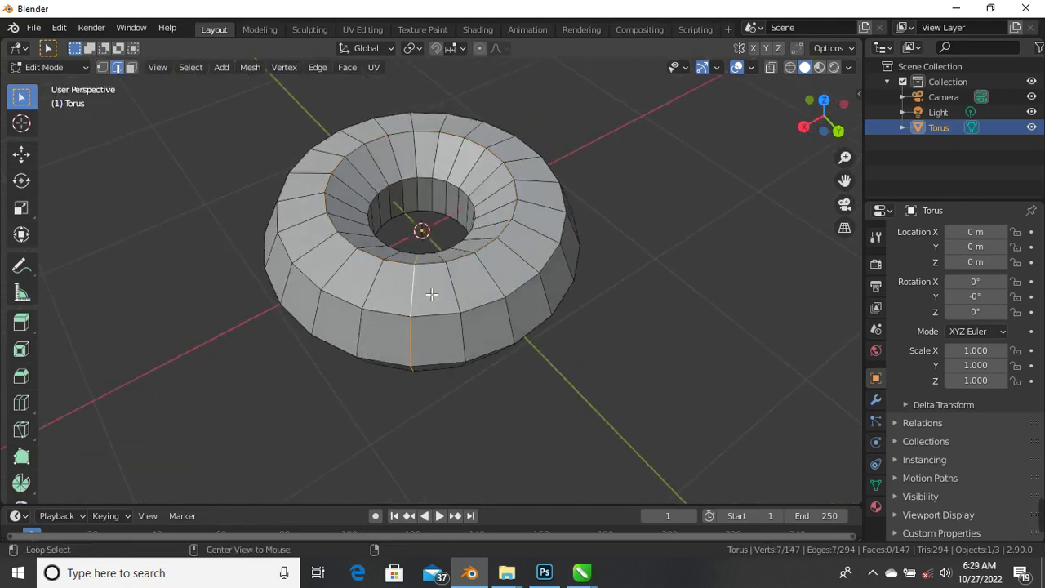
Select five adjacent radial edges on the torus's upper face band.
click(452, 294)
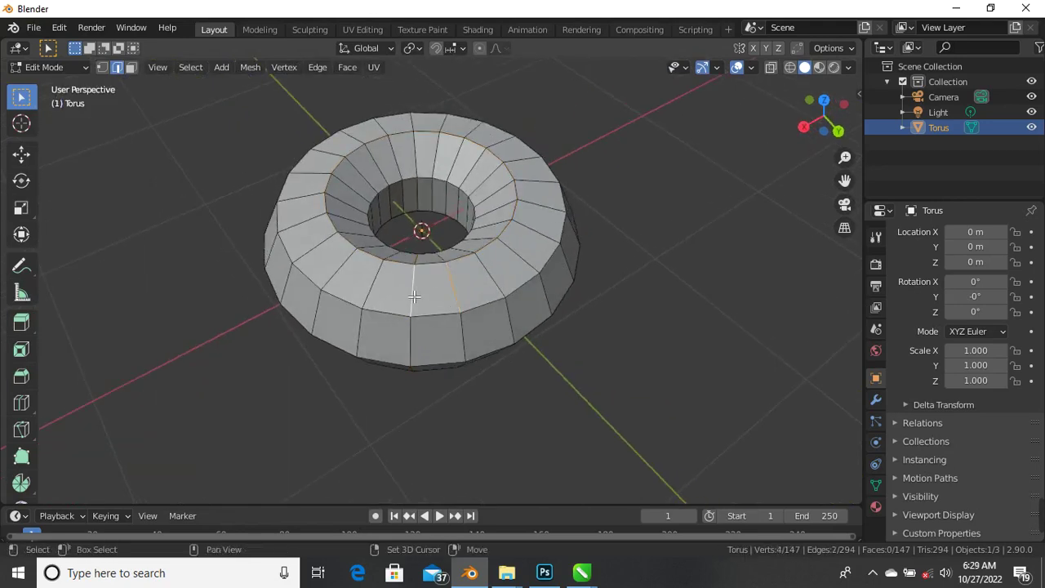
scroll(414, 297, up, 4)
scroll(418, 290, down, 2)
scroll(423, 298, up, 2)
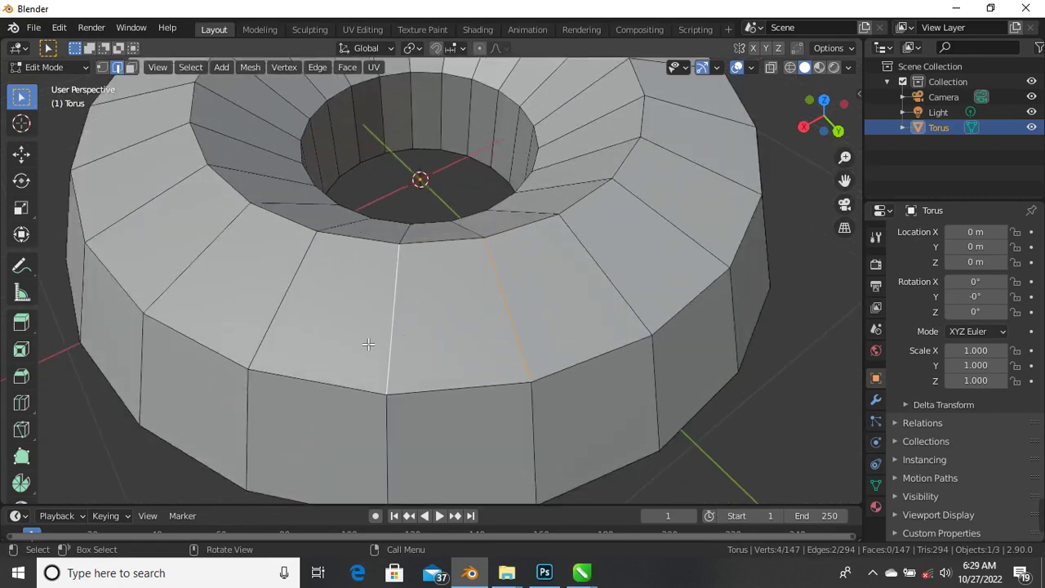
shift+click(288, 317)
shift+click(188, 257)
shift+click(162, 208)
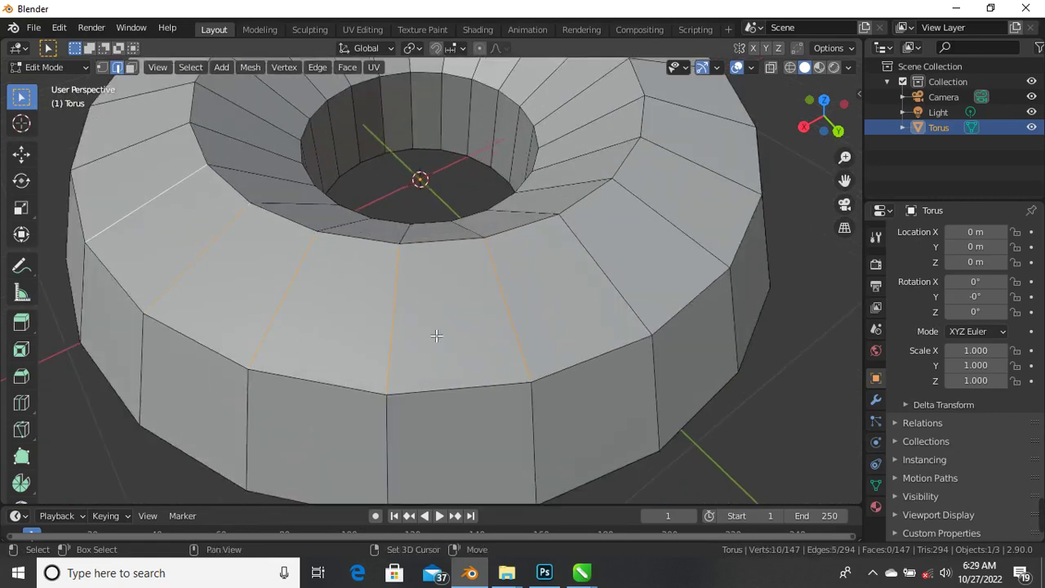
Try moving the five selected radial edges upward with the Move tool, and undo the move.
scroll(260, 358, down, 3)
middle_drag(255, 357, 332, 362)
scroll(359, 319, down, 4)
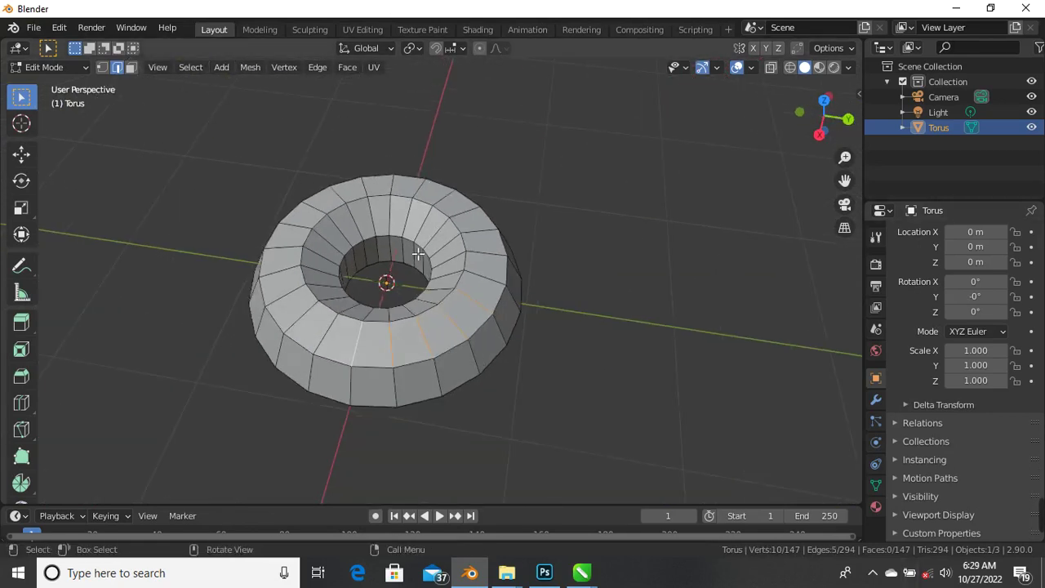
middle_drag(387, 283, 377, 269)
scroll(370, 274, up, 4)
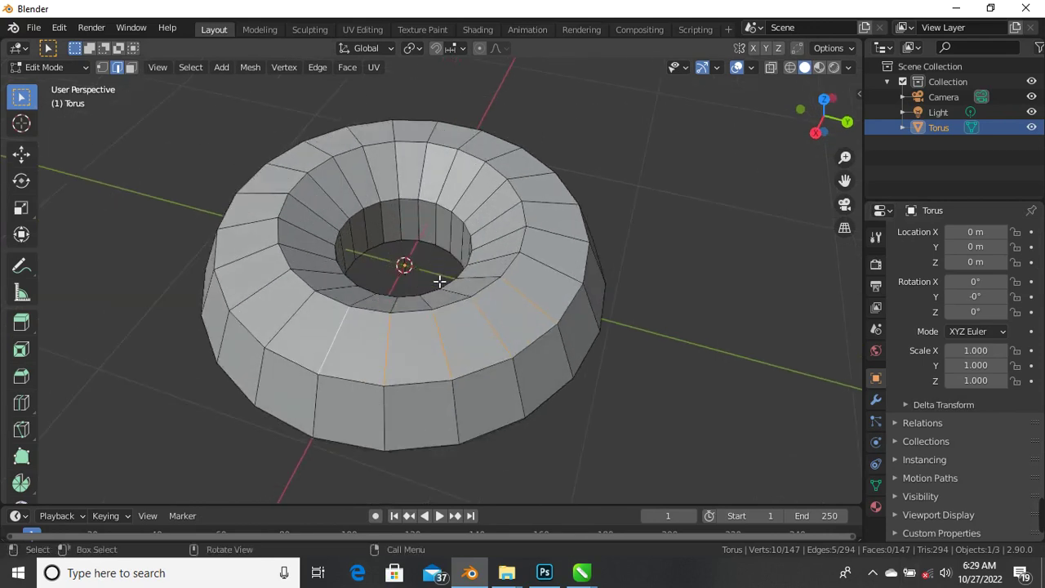
click(21, 153)
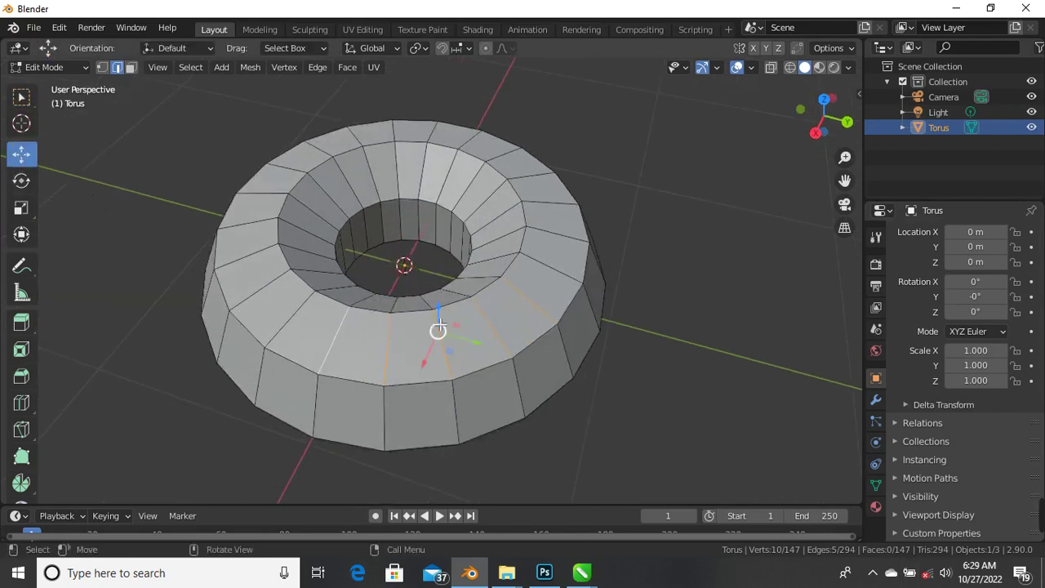
drag(438, 329, 438, 210)
key(ctrl+z)
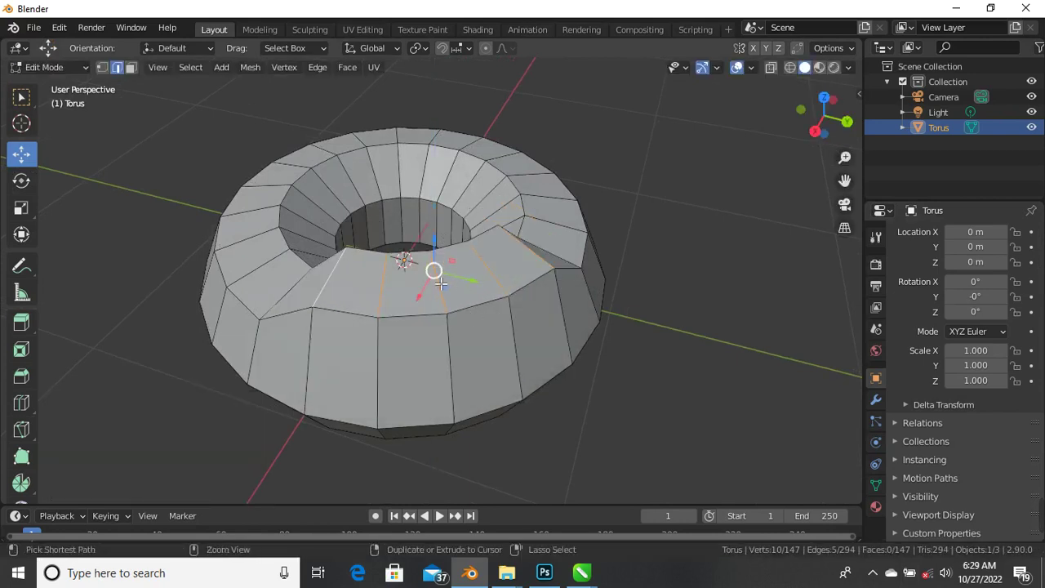
key(ctrl+z)
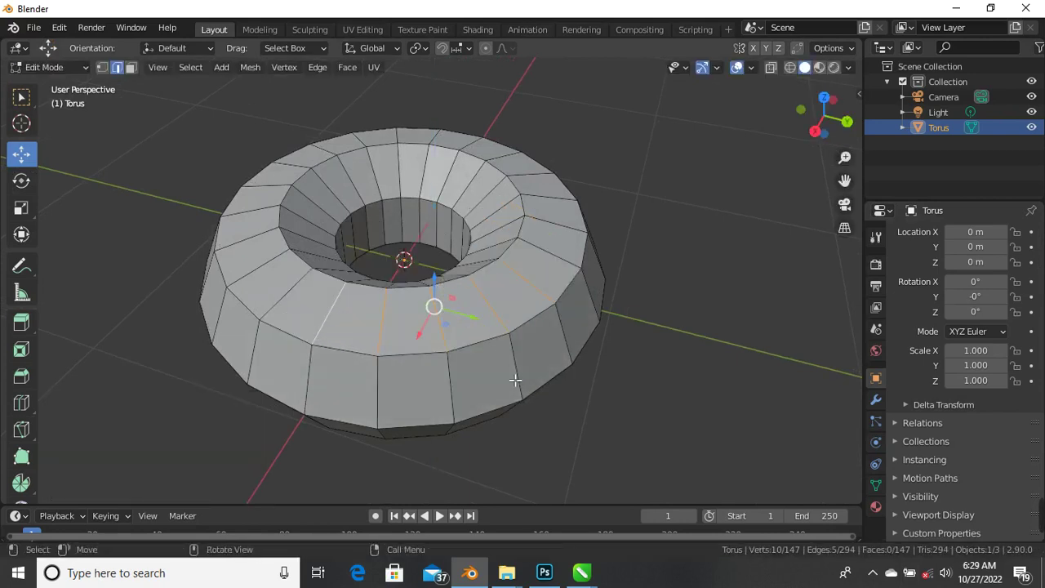
Select a single radial edge on the upper band and try scaling it down to about 0.61.
key(s)
key(Escape)
click(463, 343)
click(446, 337)
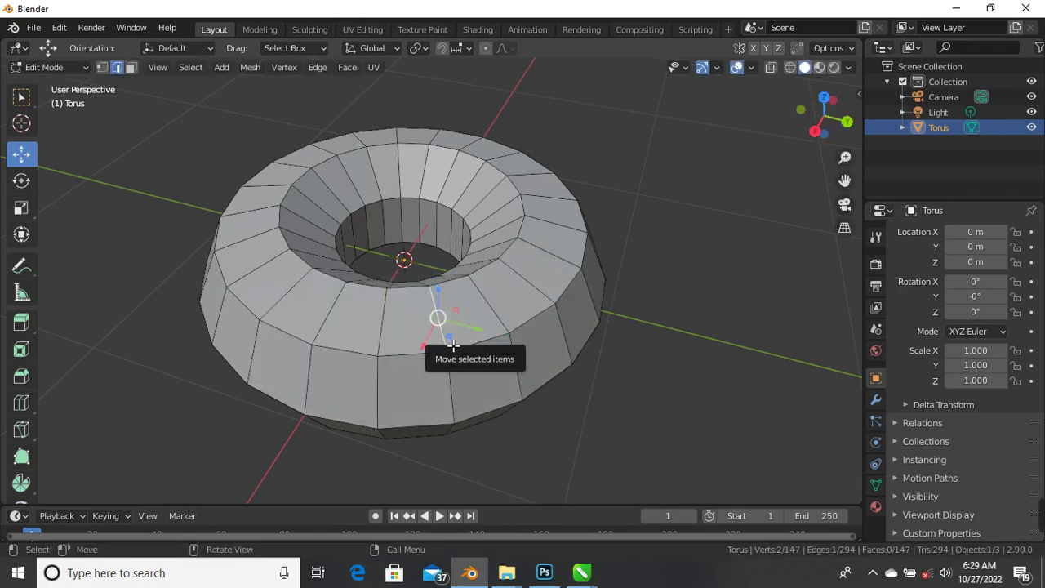
drag(448, 339, 448, 339)
key(s)
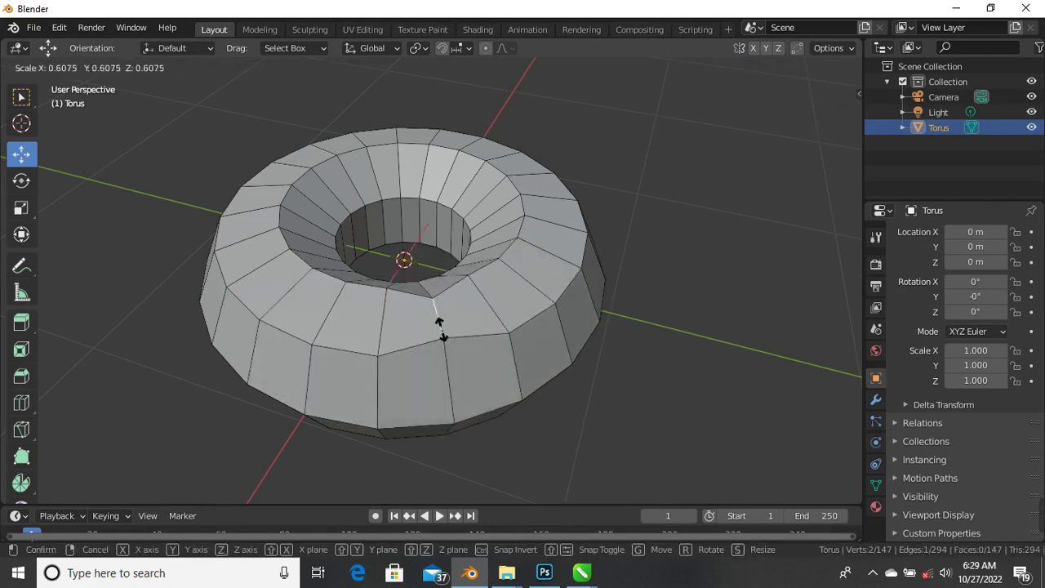
key(Escape)
key(s)
key(Escape)
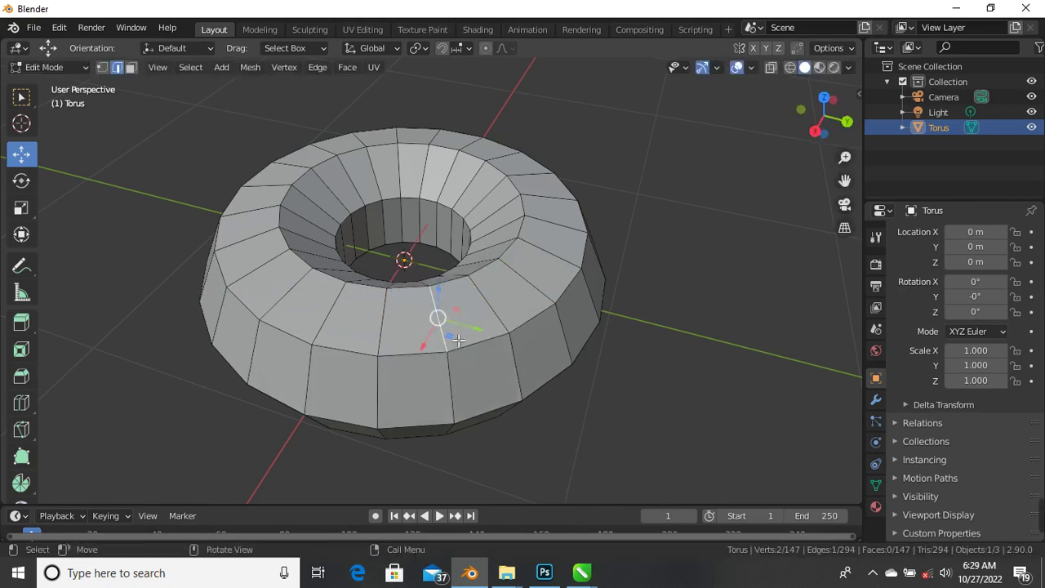
Try rotating the selected radial edge by about 80 degrees.
middle_drag(479, 310, 491, 222)
scroll(483, 257, up, 4)
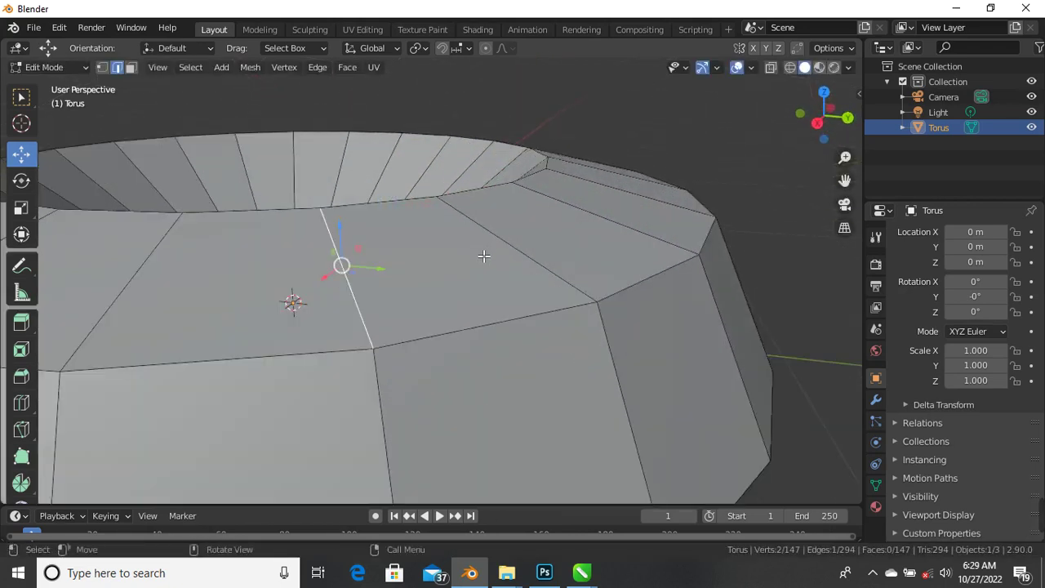
scroll(463, 279, down, 3)
key(r)
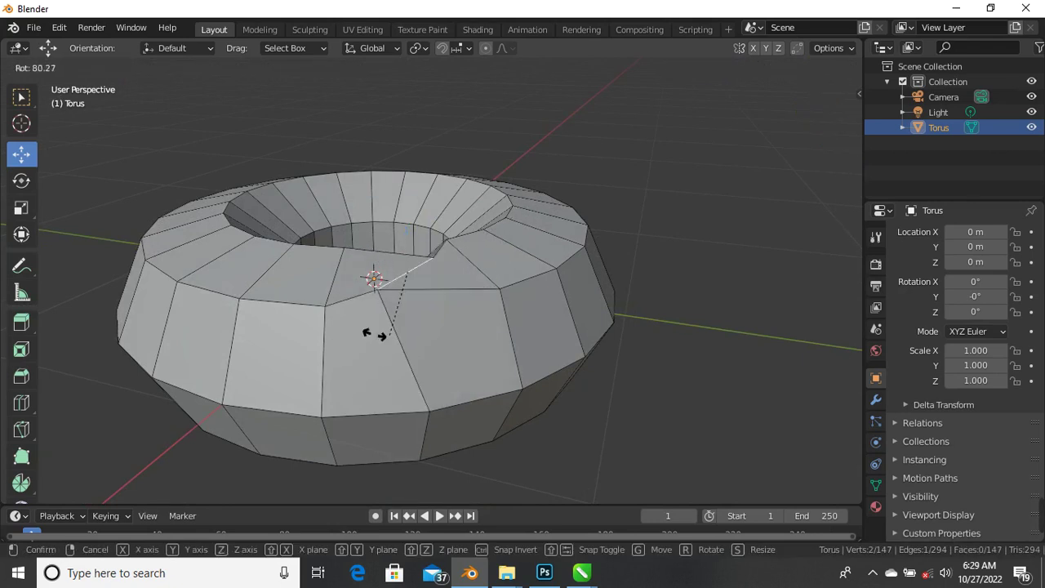
key(Escape)
Switch to face selection mode and select single faces on the torus's upper band.
middle_drag(424, 319, 359, 200)
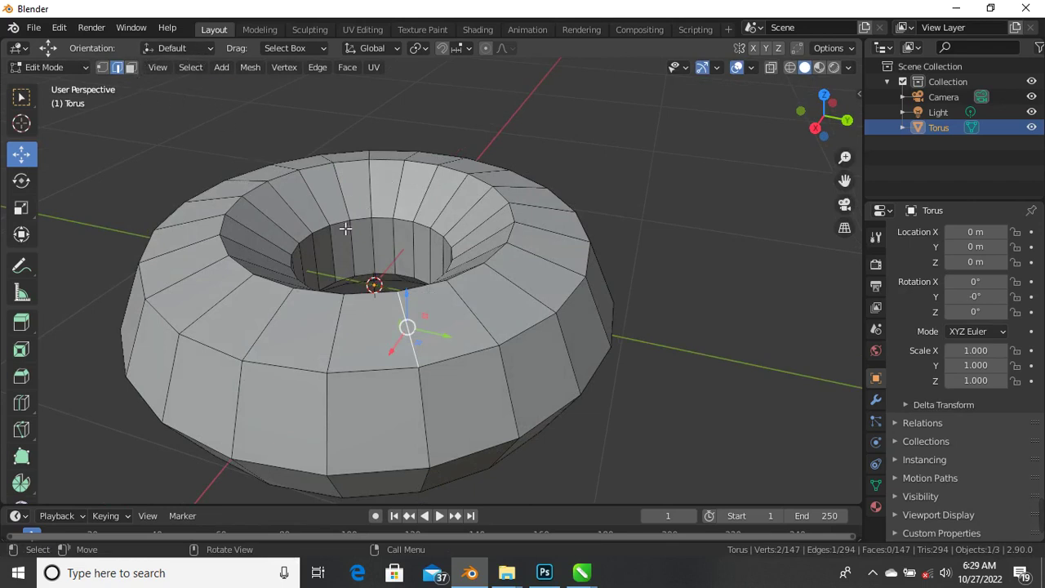
key(3)
click(369, 325)
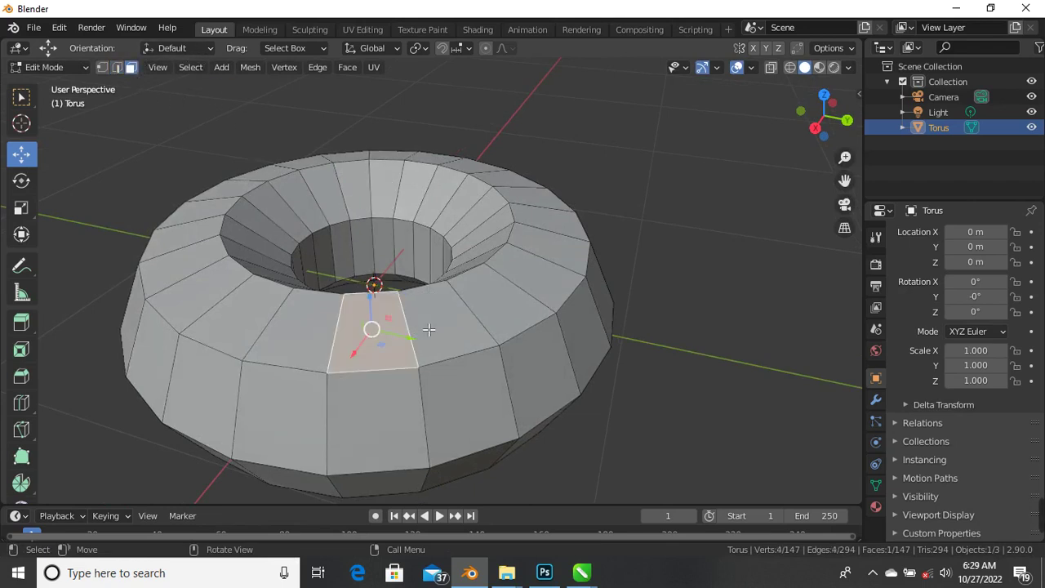
click(439, 318)
click(498, 307)
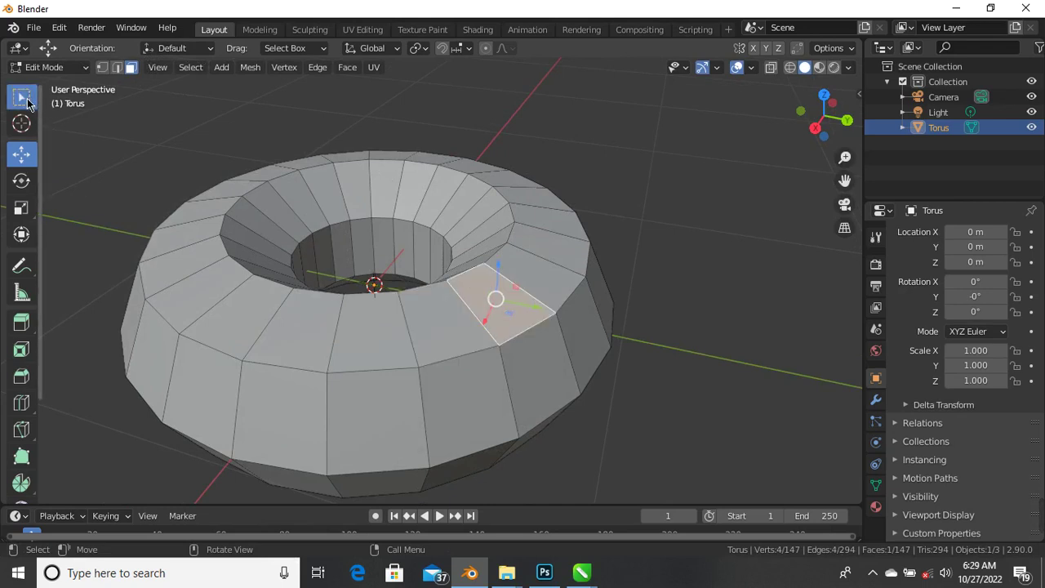
Return to the Select Box tool and select several upper-band faces one at a time.
click(21, 97)
click(403, 338)
click(355, 343)
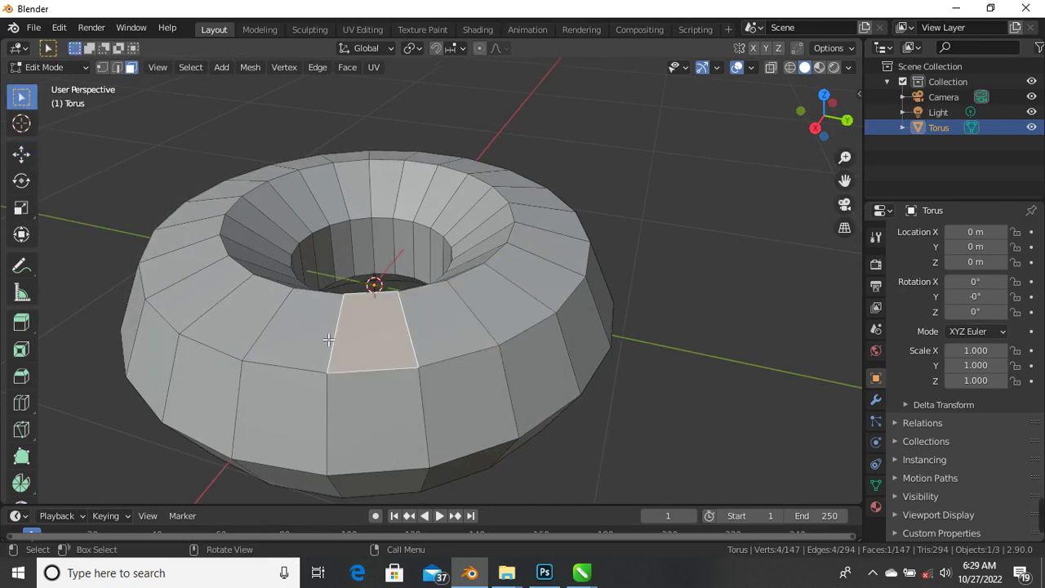
click(264, 325)
click(223, 305)
scroll(331, 320, down, 3)
scroll(332, 320, up, 3)
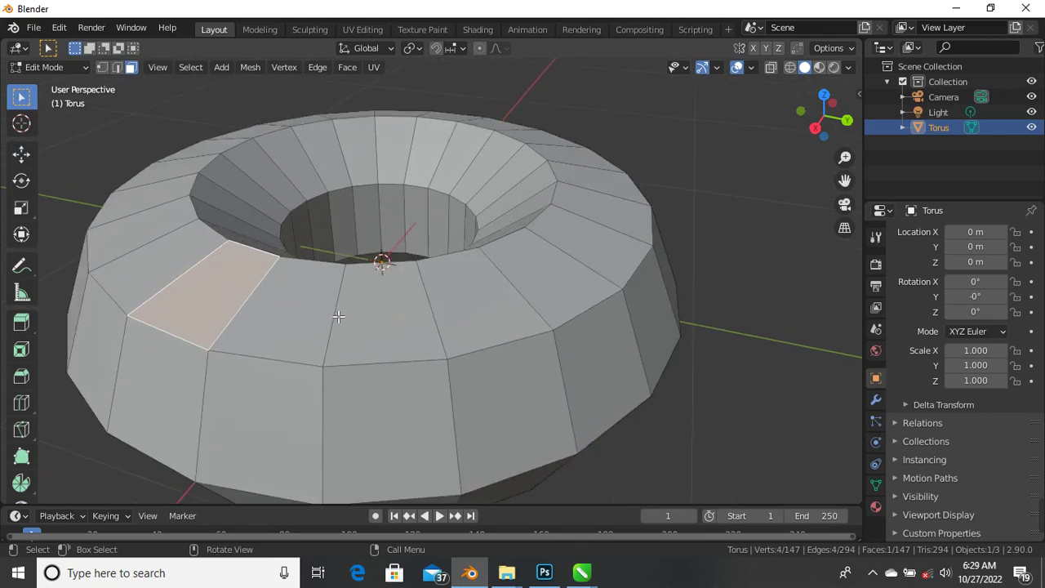
click(300, 323)
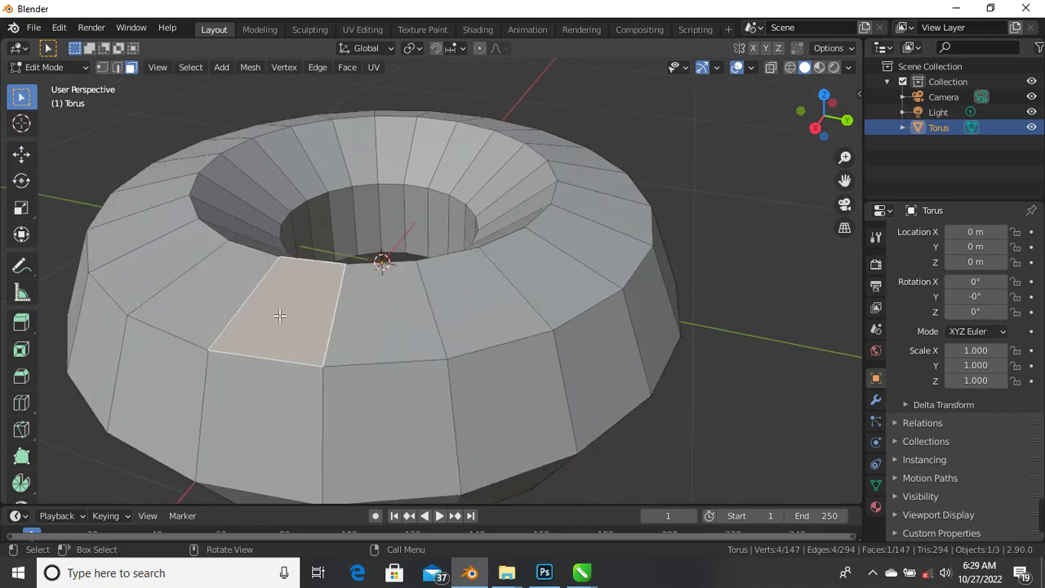
Extend the selection with neighbouring upper-band faces, and loop-select the entire upper ring of faces.
key(Tab)
key(Tab)
shift+click(421, 316)
shift+click(498, 302)
shift+click(546, 272)
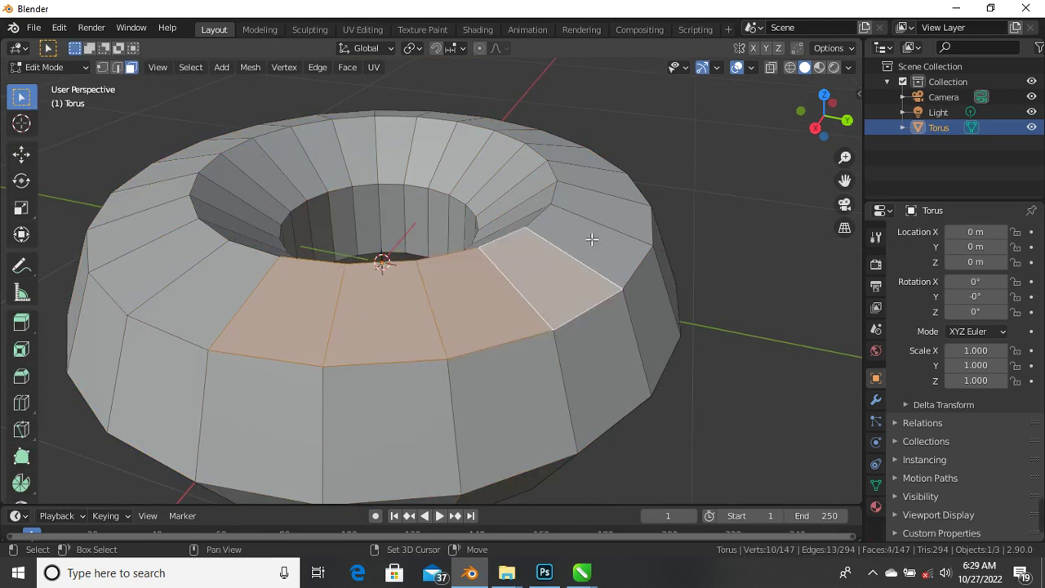
shift+click(592, 238)
shift+click(601, 205)
middle_drag(598, 179, 321, 274)
alt+shift+click(275, 247)
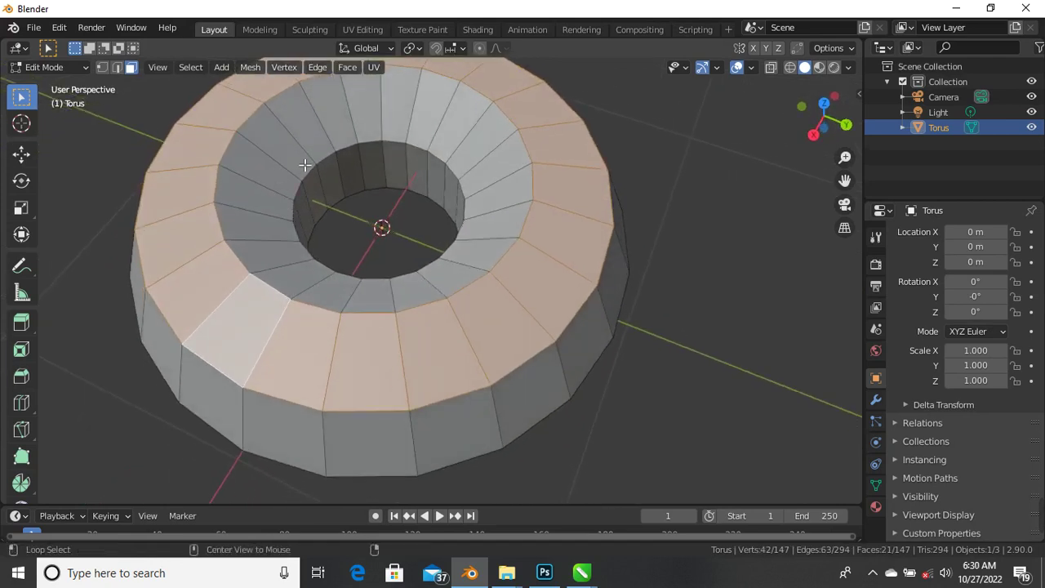
Loop-select the torus's sloping inner ring of faces, followed by the vertical ring of faces lining the hole.
alt+click(290, 188)
middle_drag(285, 182, 405, 244)
scroll(404, 244, up, 3)
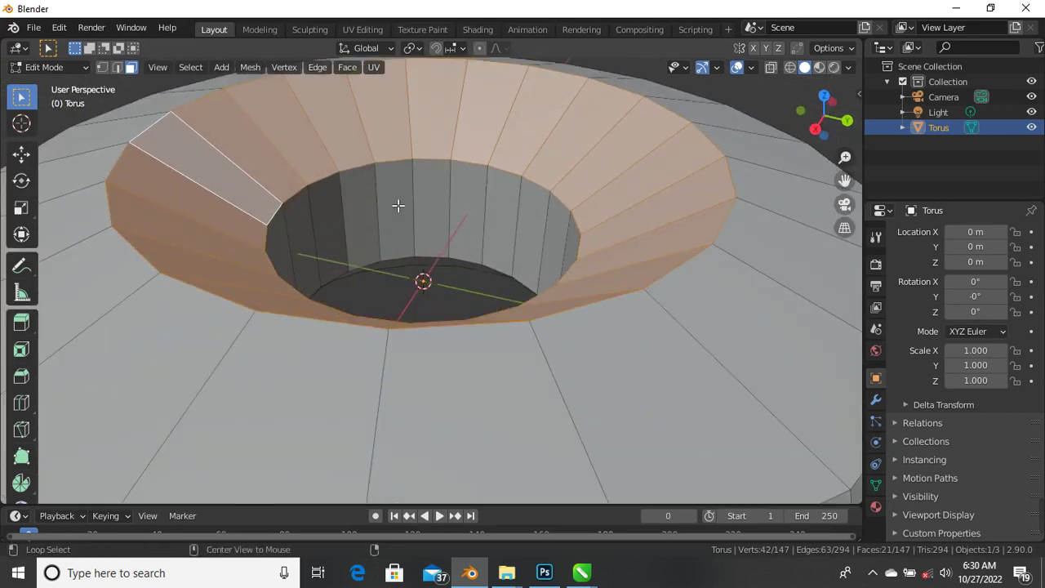
alt+click(399, 207)
middle_drag(460, 191, 486, 245)
scroll(423, 196, down, 4)
scroll(486, 245, up, 3)
scroll(427, 280, down, 2)
Select one front upper-band face and pick the shortest face path to the upper-band face on the opposite side of the torus.
middle_drag(401, 270, 442, 330)
middle_drag(504, 202, 351, 347)
click(353, 347)
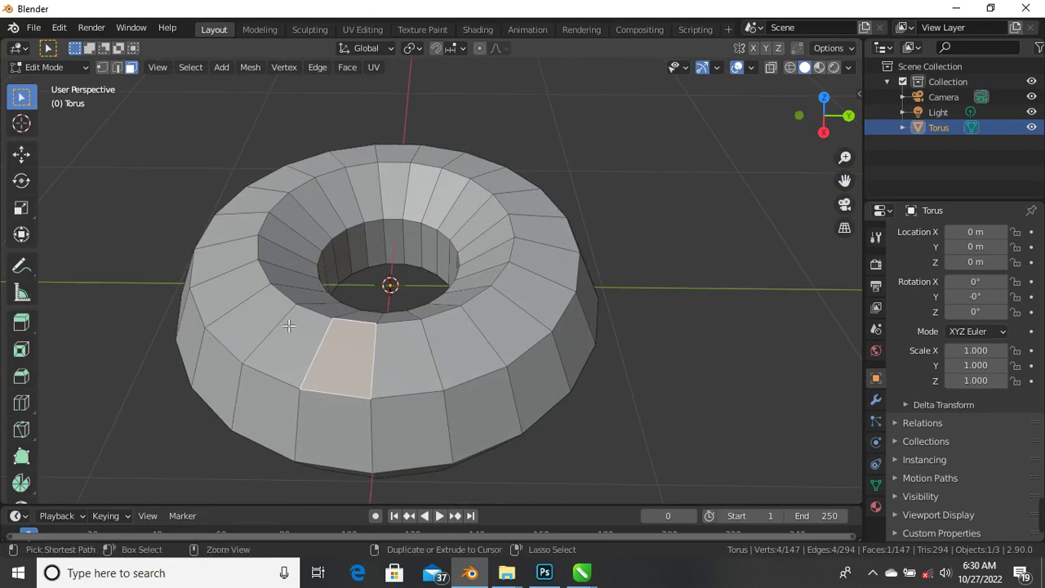
ctrl+click(400, 161)
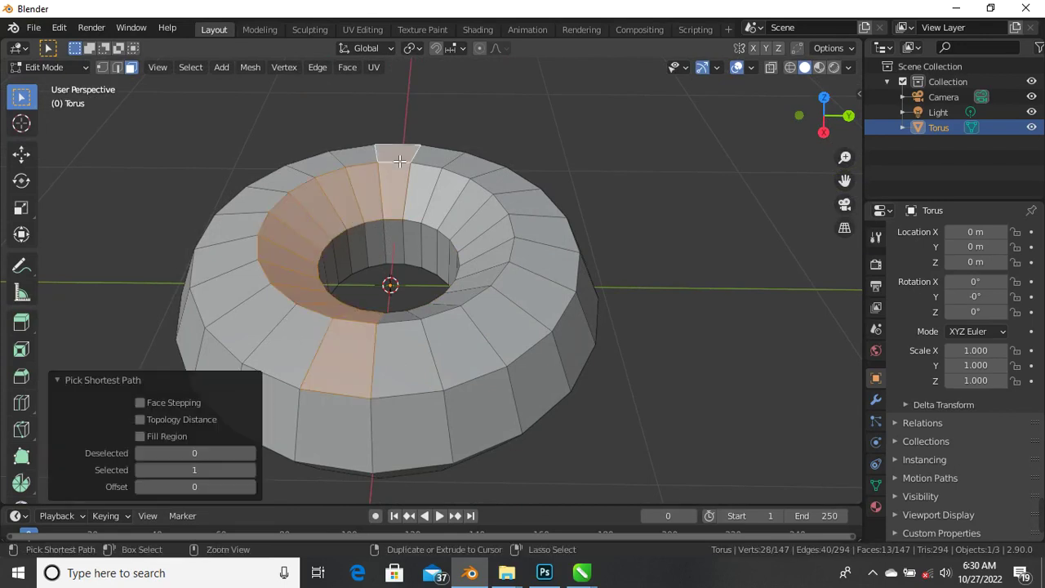
Select a single front face on the upper band and pick the shortest path along the band to a face about a quarter turn away.
middle_drag(400, 178, 364, 288)
click(364, 288)
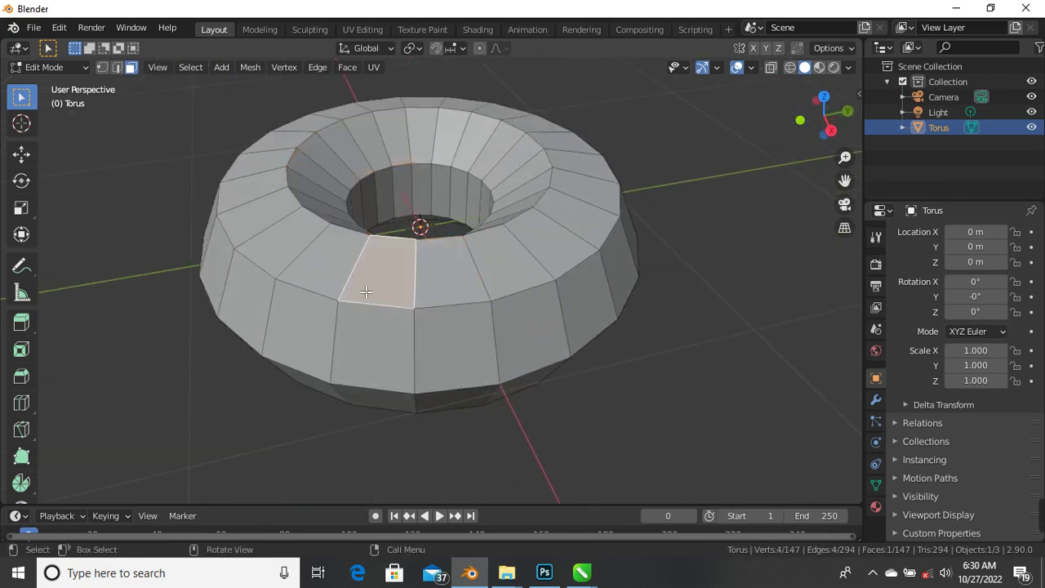
ctrl+click(597, 198)
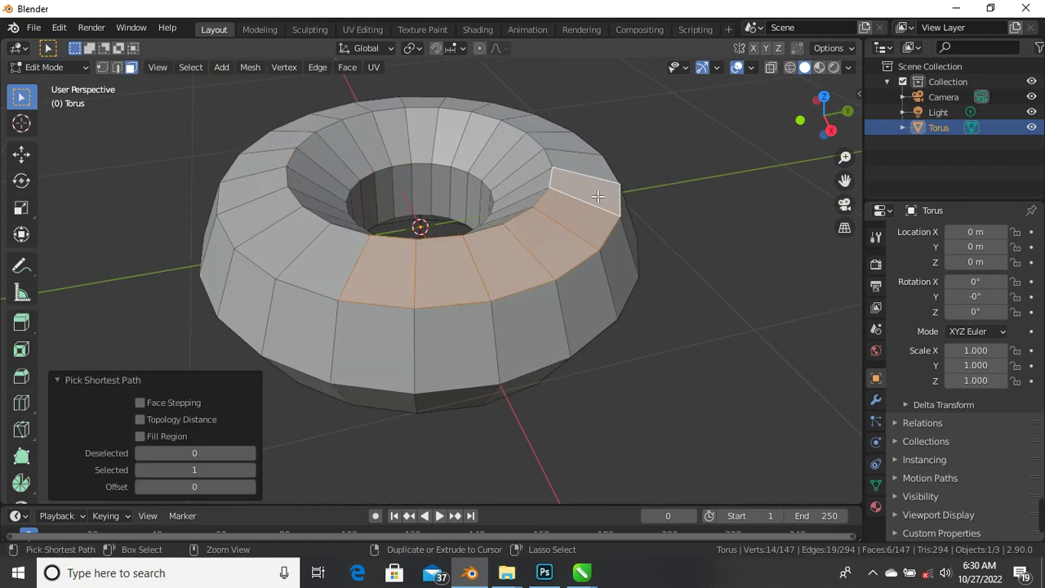
Extend the shortest-path selection around the upper band in successive sections until the whole ring of faces is selected.
middle_drag(598, 197, 369, 248)
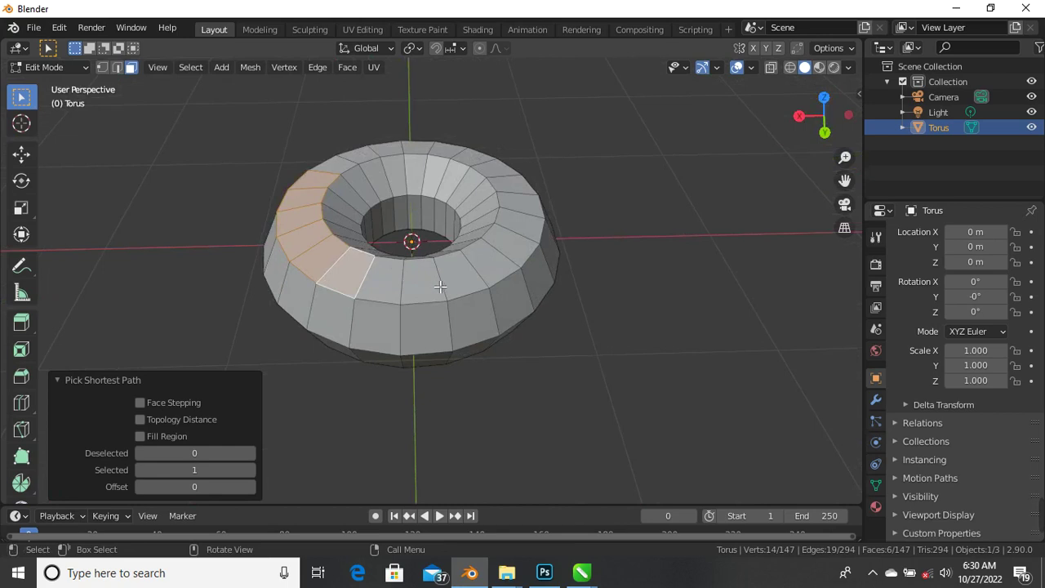
ctrl+click(506, 271)
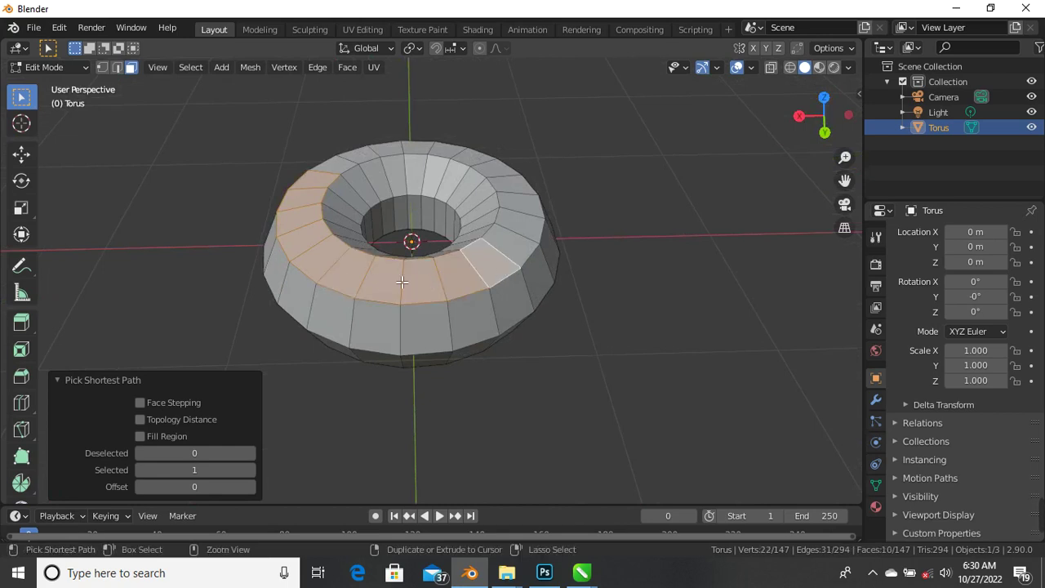
middle_drag(401, 282, 345, 280)
scroll(410, 265, up, 4)
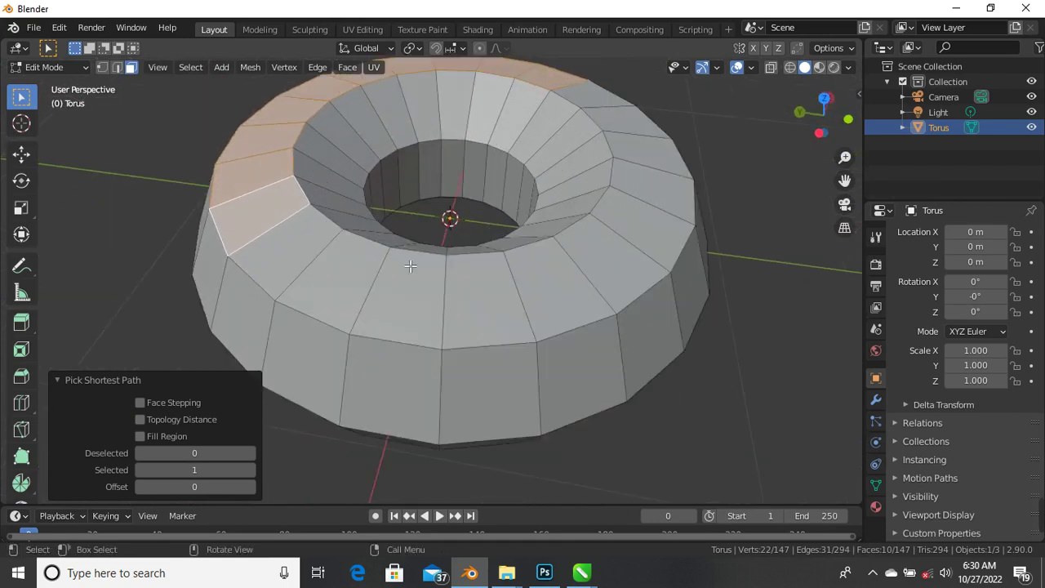
ctrl+click(614, 257)
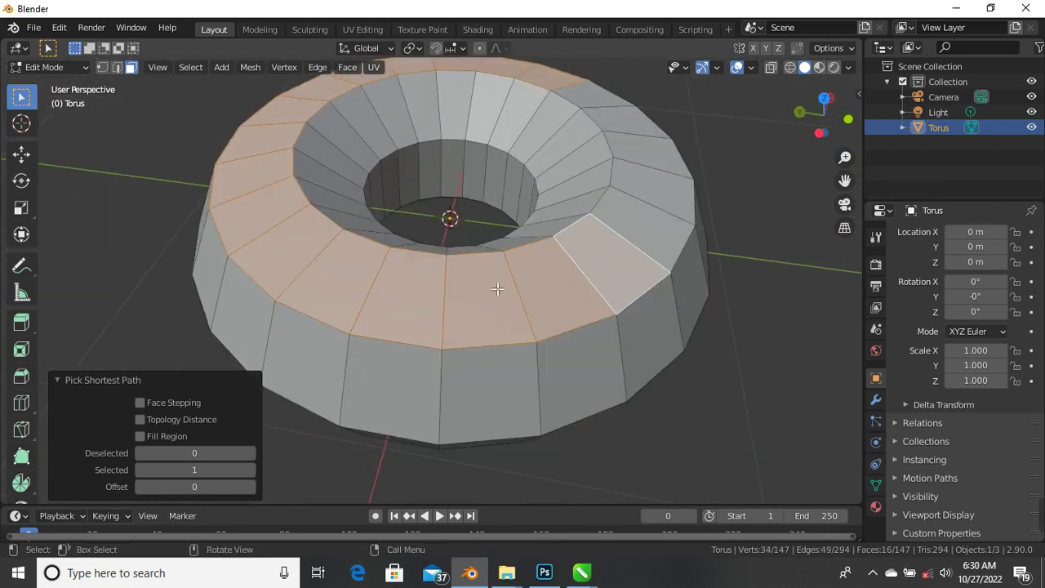
middle_drag(596, 259, 568, 303)
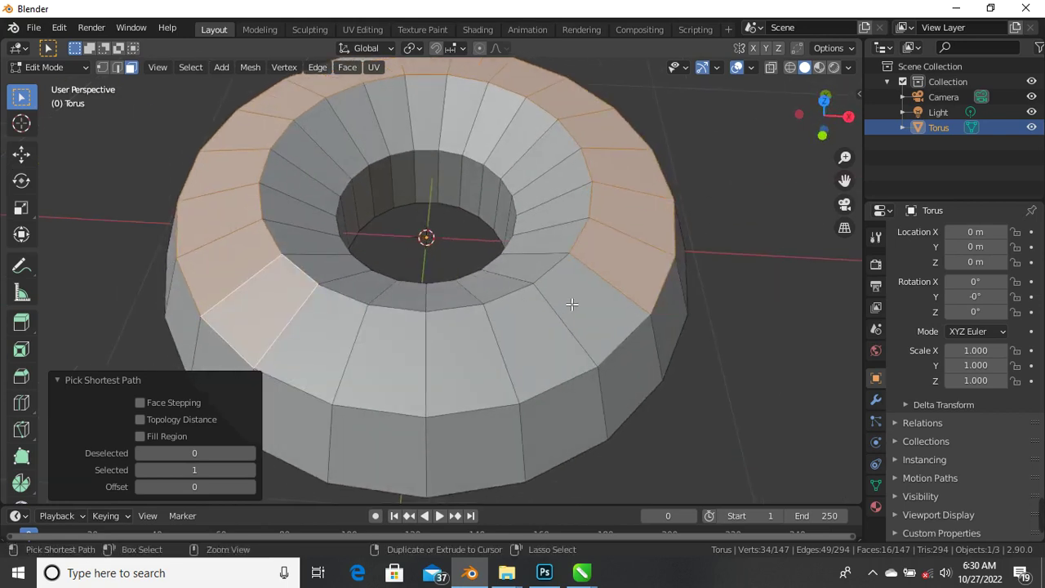
ctrl+click(573, 304)
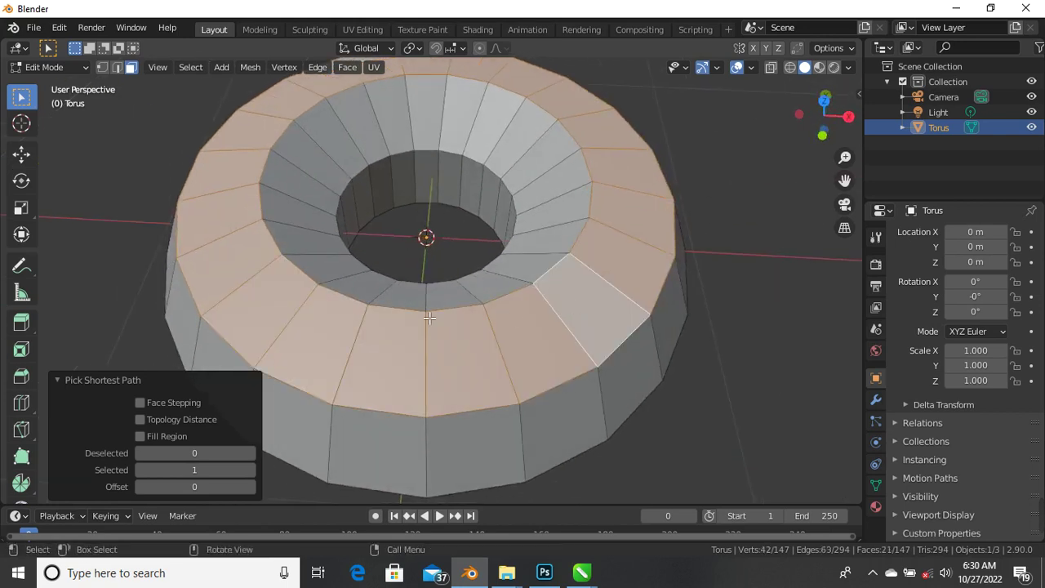
Inspect the selected upper ring of faces on the torus from several angles and distances.
scroll(487, 233, down, 5)
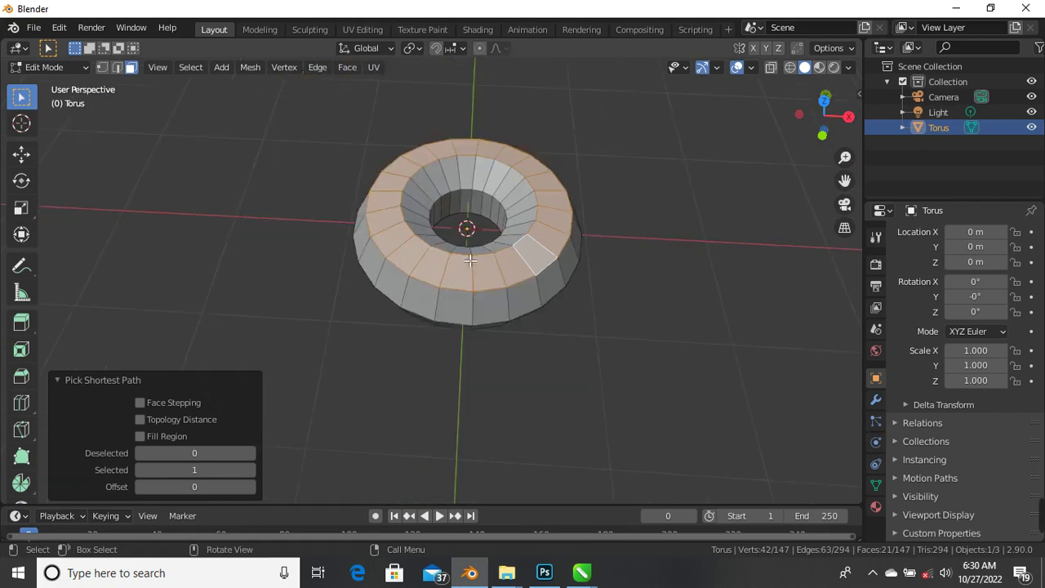
scroll(487, 209, up, 5)
middle_drag(457, 228, 427, 240)
scroll(441, 237, up, 3)
scroll(430, 240, up, 4)
scroll(441, 261, down, 4)
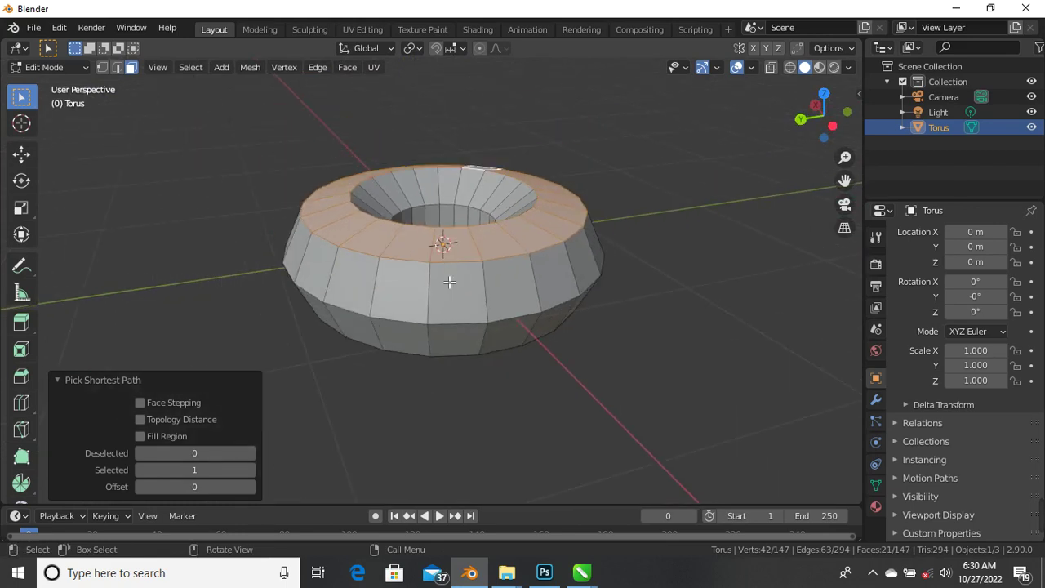
scroll(442, 282, up, 3)
scroll(444, 245, down, 3)
middle_drag(441, 245, 455, 232)
scroll(449, 241, up, 3)
scroll(425, 241, down, 2)
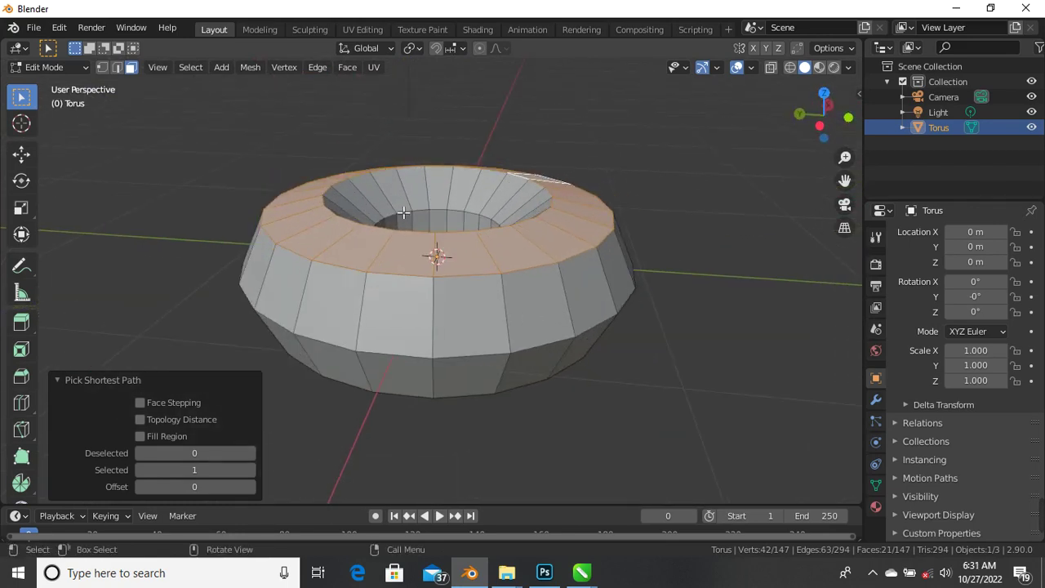
scroll(400, 214, up, 2)
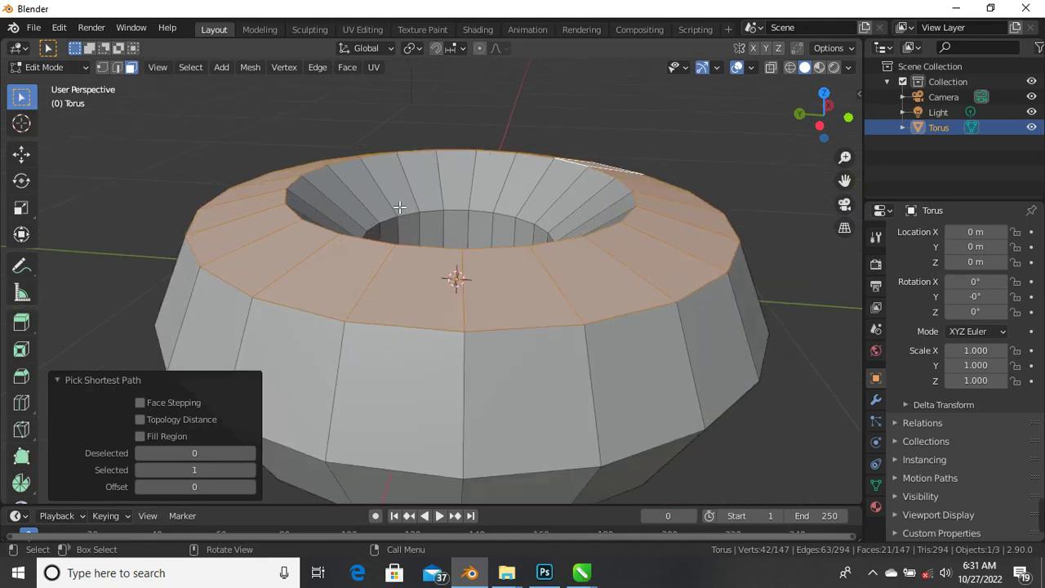
scroll(406, 196, down, 3)
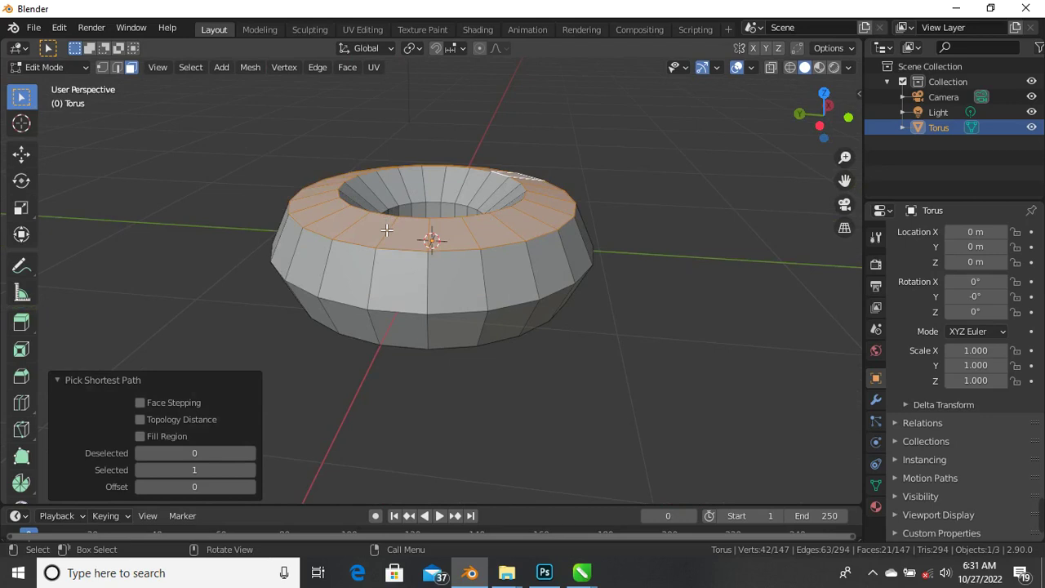
scroll(389, 230, up, 3)
scroll(381, 234, down, 3)
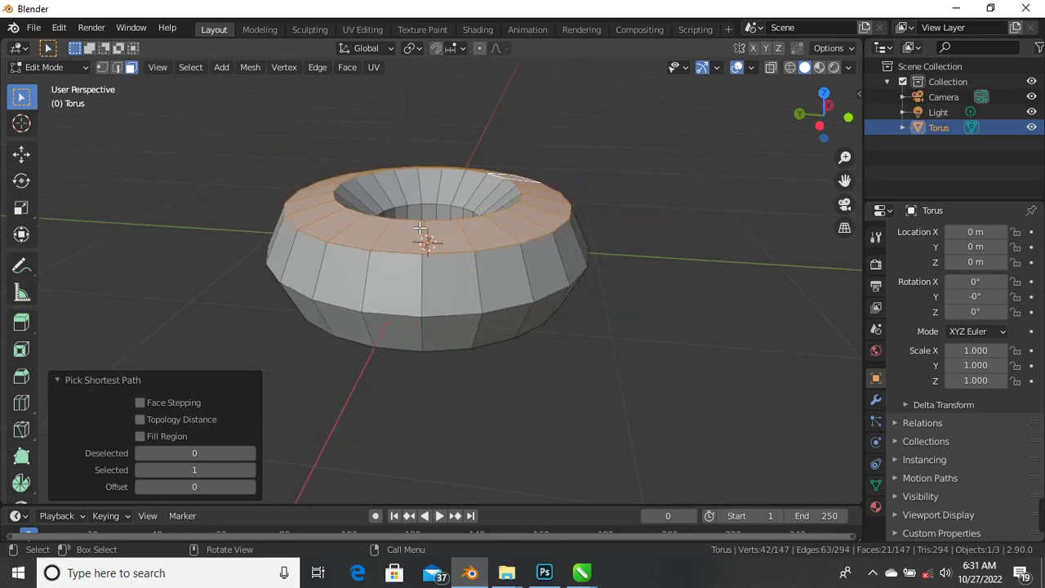
scroll(421, 231, up, 3)
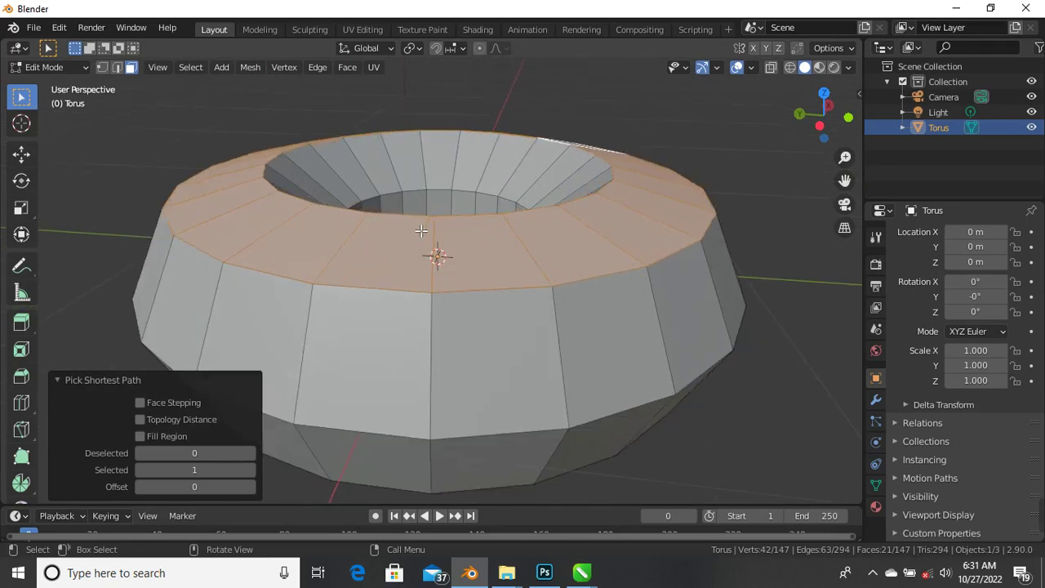
scroll(420, 231, down, 3)
scroll(445, 229, up, 1)
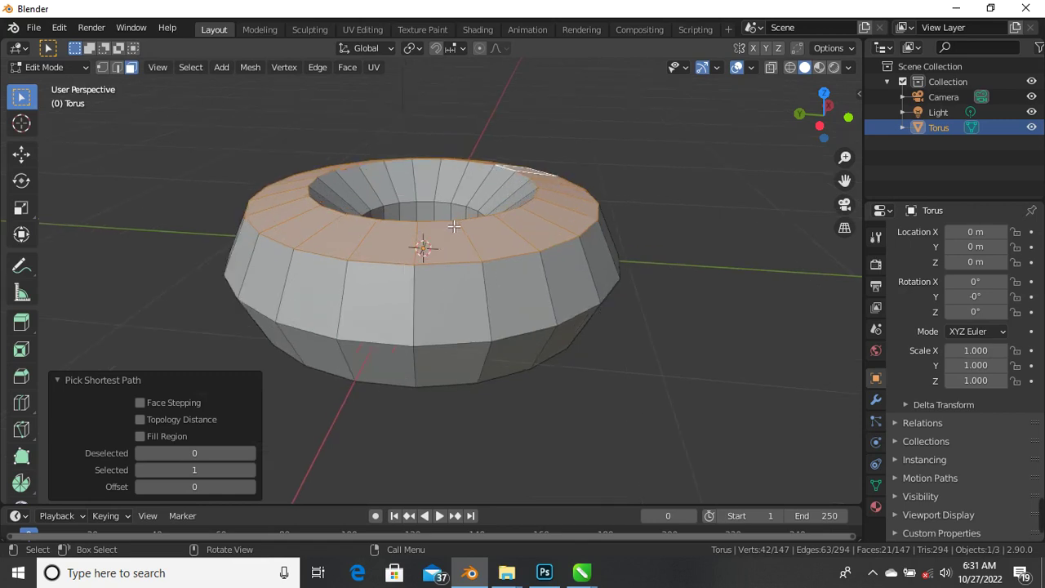